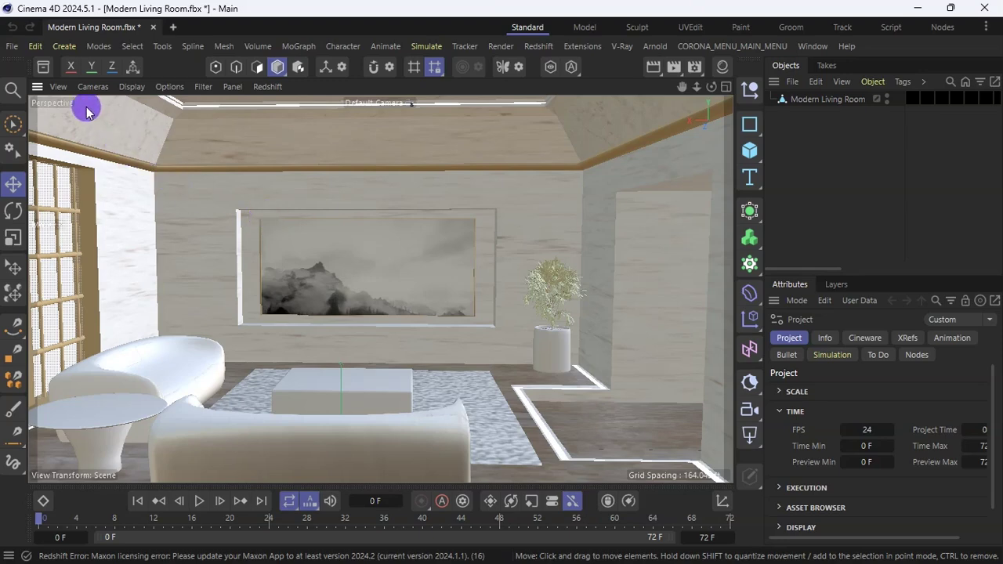
- Merge the UHD-TV FBX file from the game-ready-uhd-curved-tv source folder into the living room scene, accepting the import settings
left_click(36, 47)
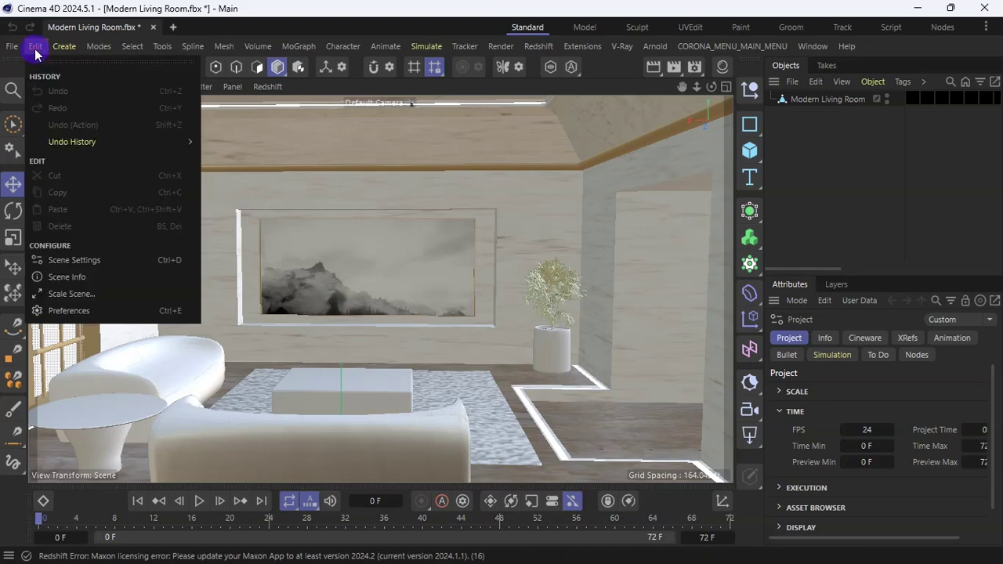
mouse_move(12, 47)
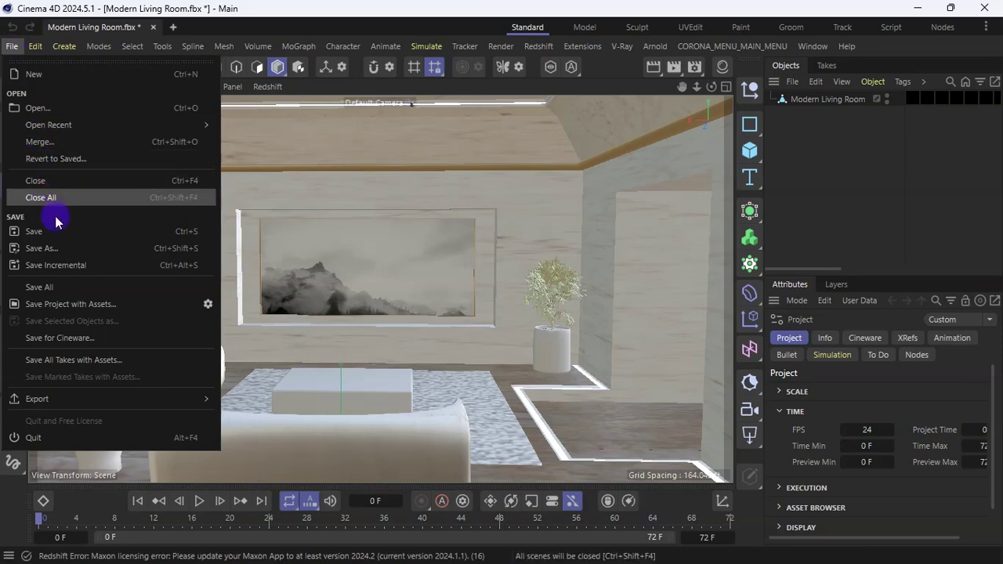
left_click(59, 142)
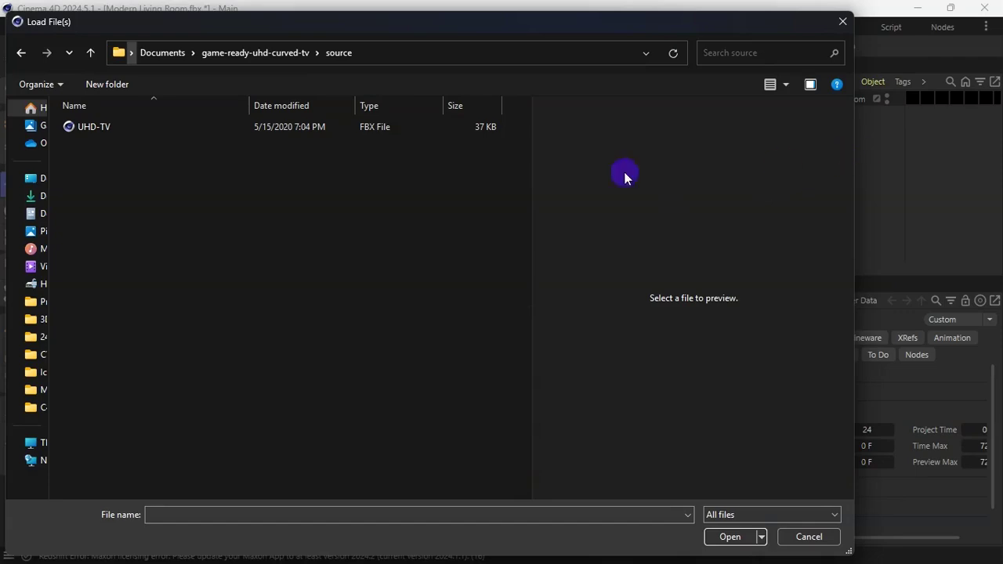
left_click(119, 132)
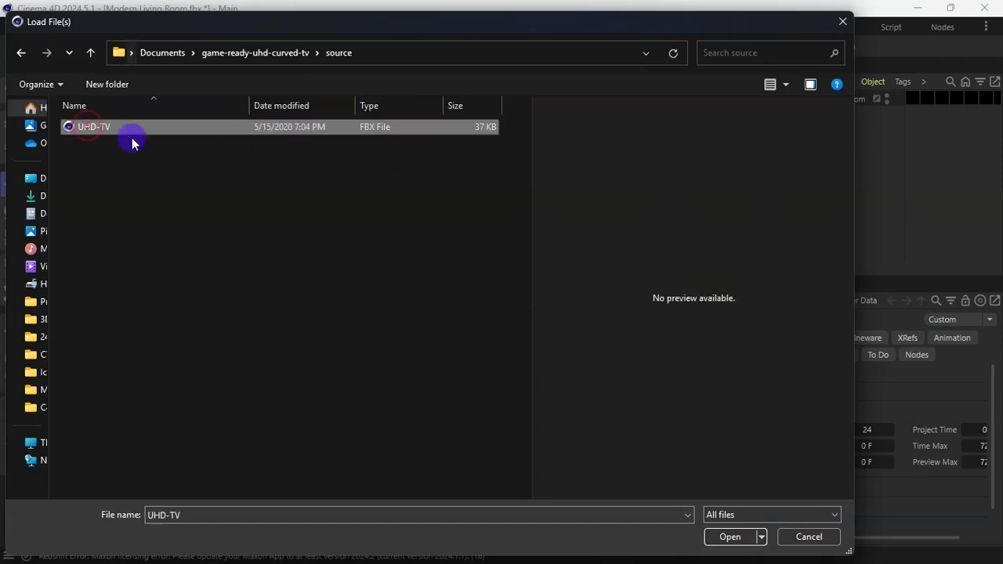
left_click(729, 539)
left_click(749, 400)
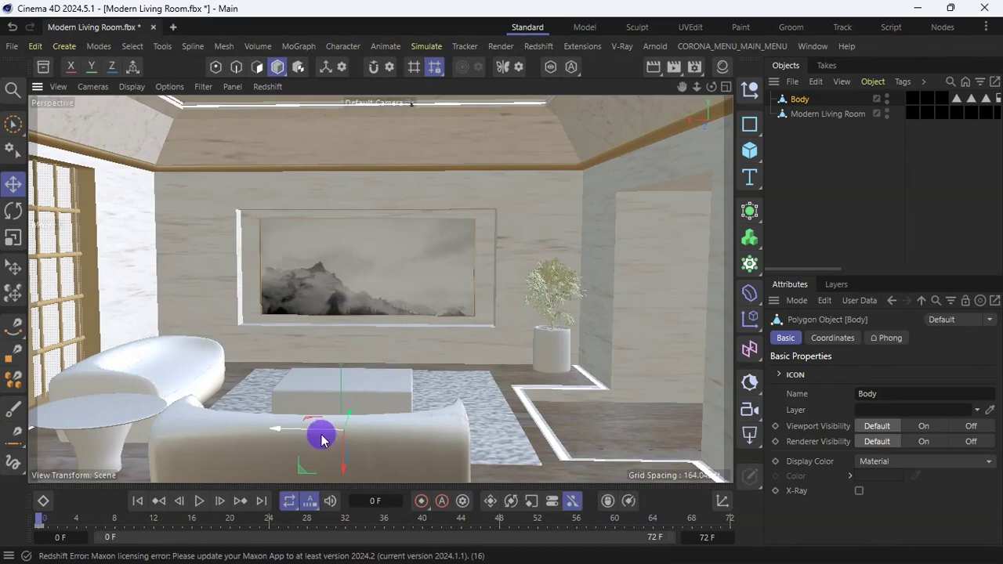
- Raise the imported TV (Body) to the height of the wall picture and scale it up uniformly to a large screen
left_click_drag(345, 471, 347, 313)
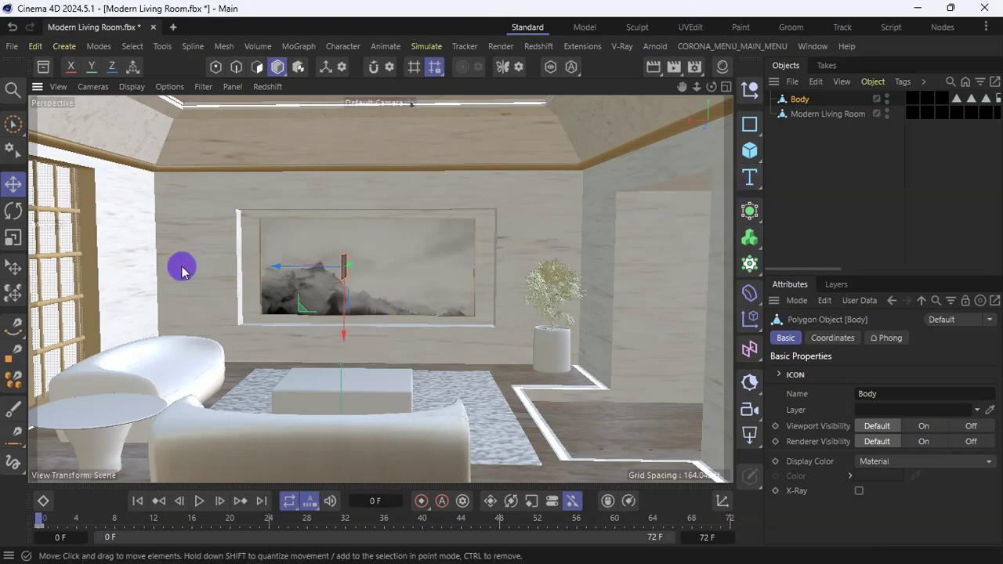
left_click(12, 212)
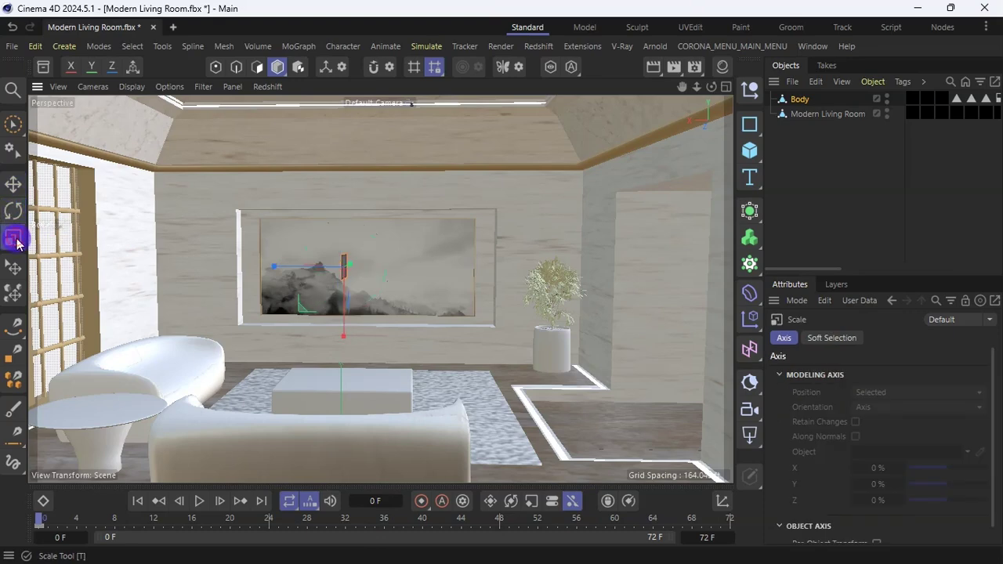
left_click(12, 237)
left_click_drag(309, 361, 972, 21)
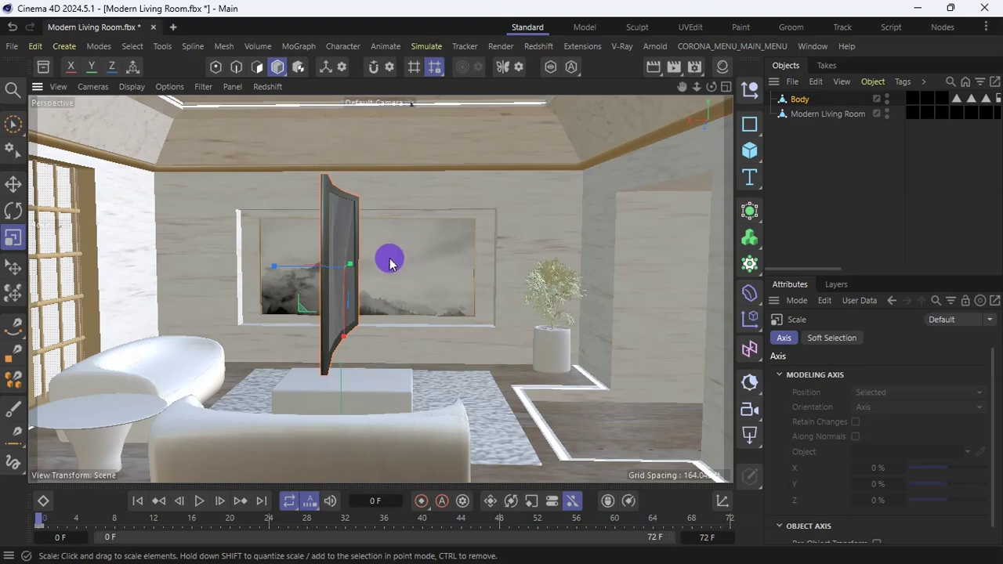
- In an enlarged Top view, rotate the TV 90° so it lies parallel to the picture wall
left_click(727, 90)
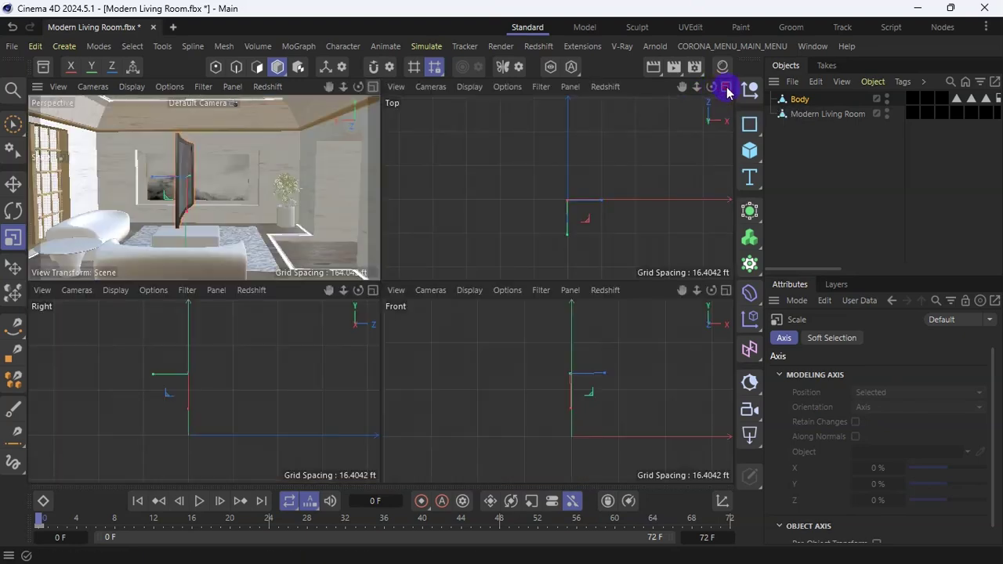
left_click(725, 88)
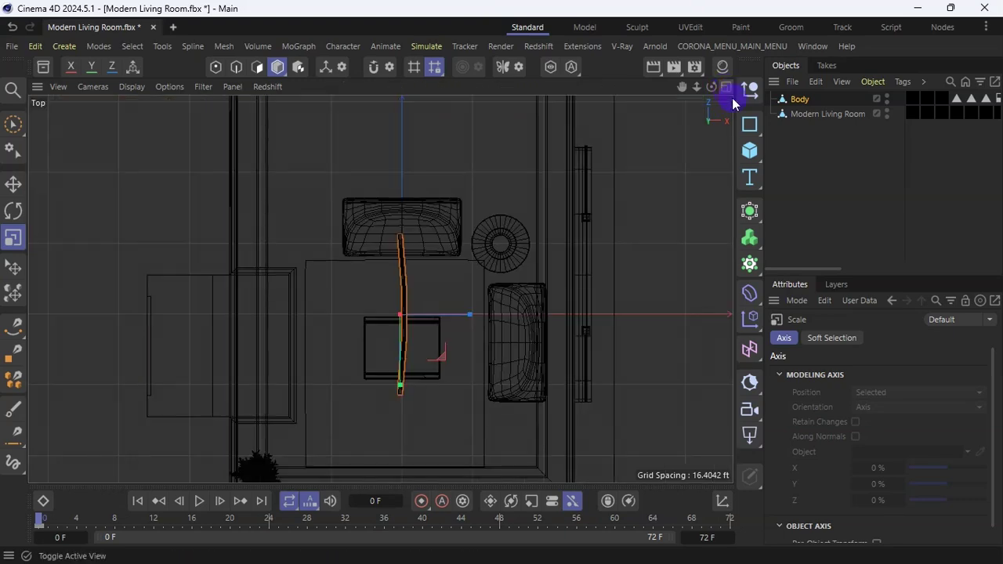
key("ctrl+Tab")
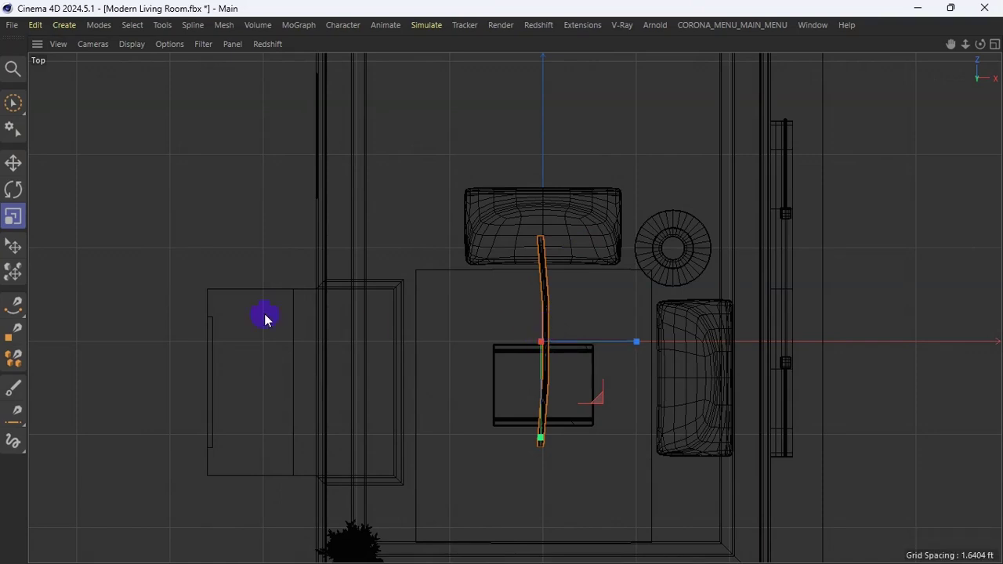
left_click(12, 189)
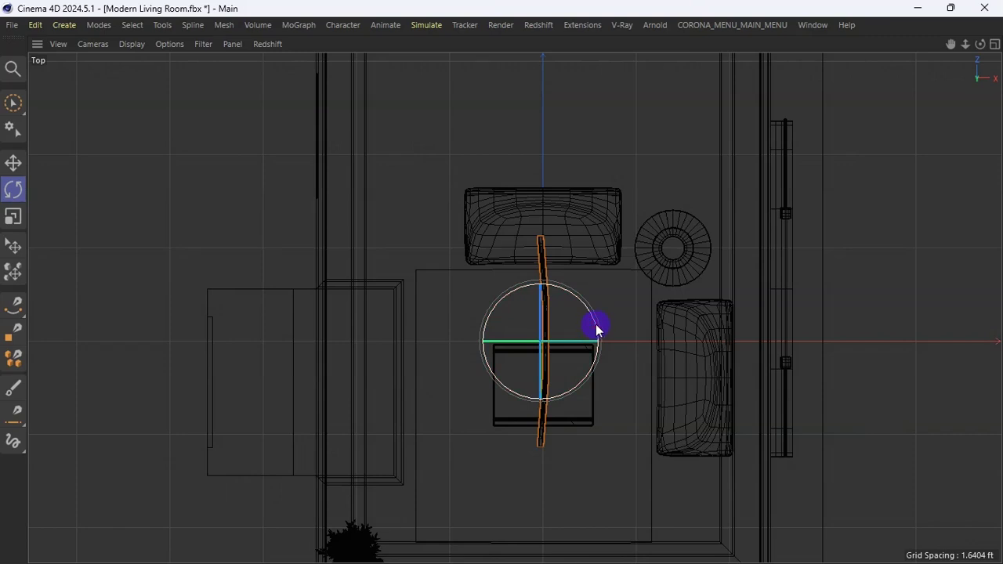
left_click_drag(596, 328, 555, 388)
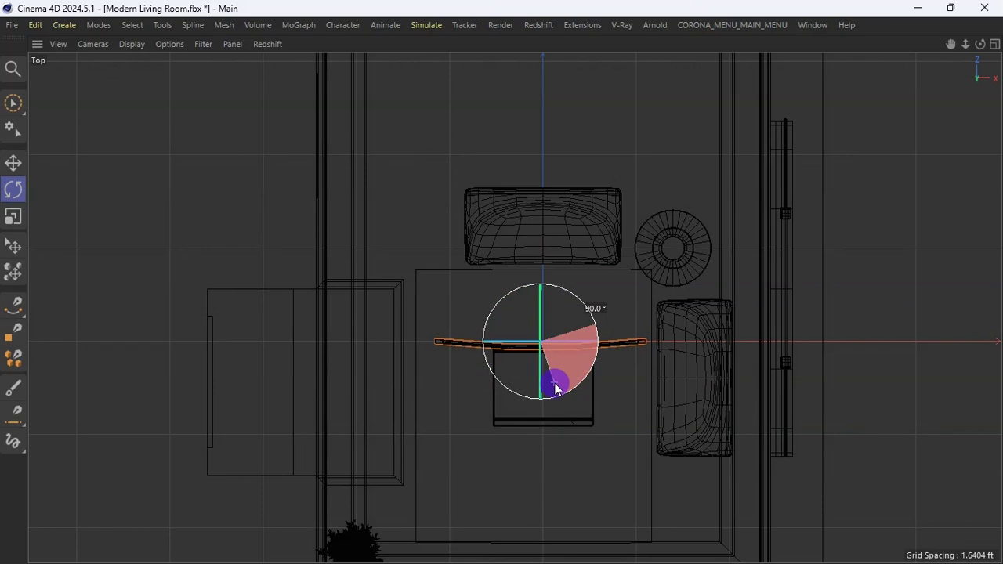
left_click_drag(555, 387, 555, 387)
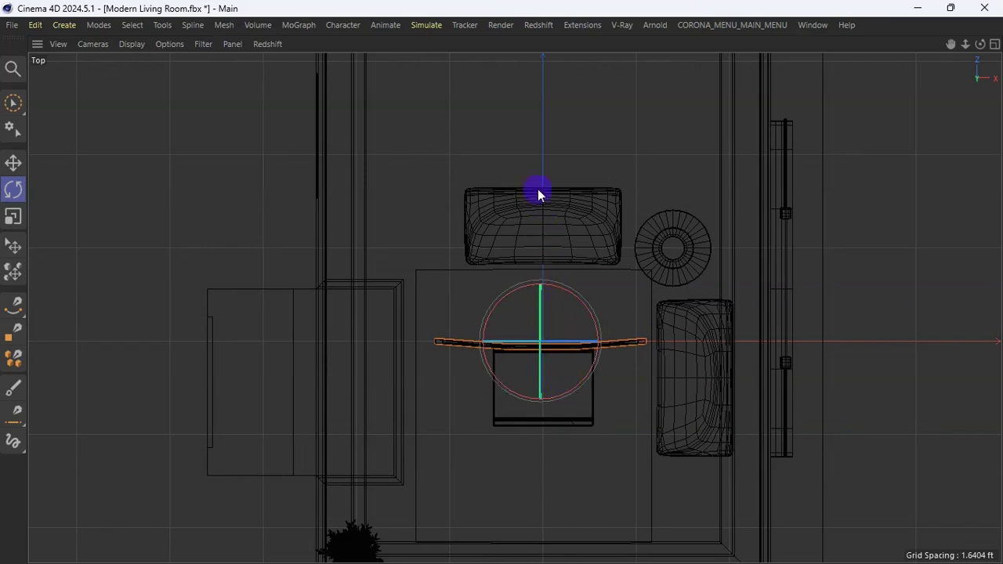
- Move the TV straight back into the recess of the picture wall, pushing it about 0.86 ft deeper as a final adjustment
scroll(537, 157, "down", 6)
scroll(545, 453, "up", 3)
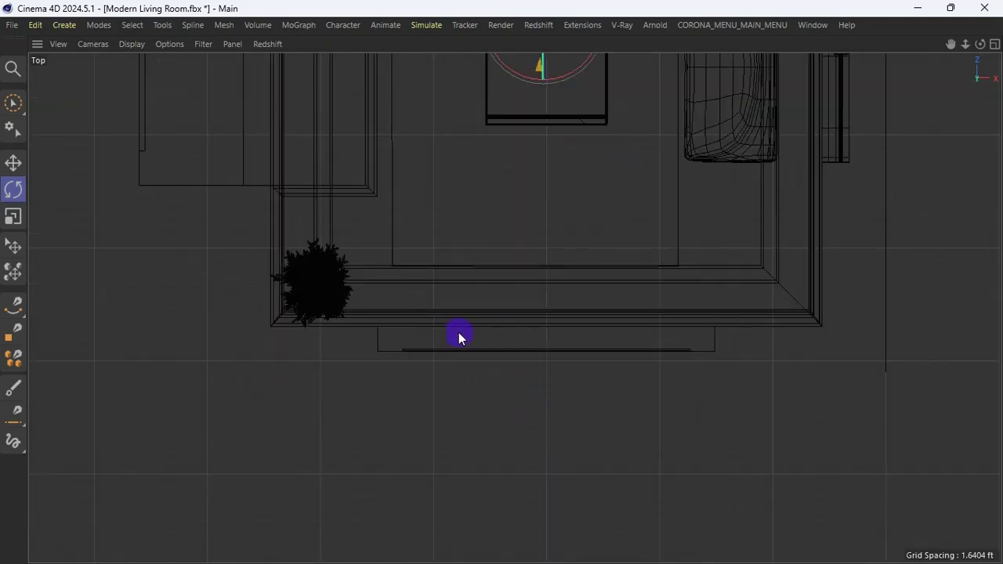
scroll(563, 348, "down", 3)
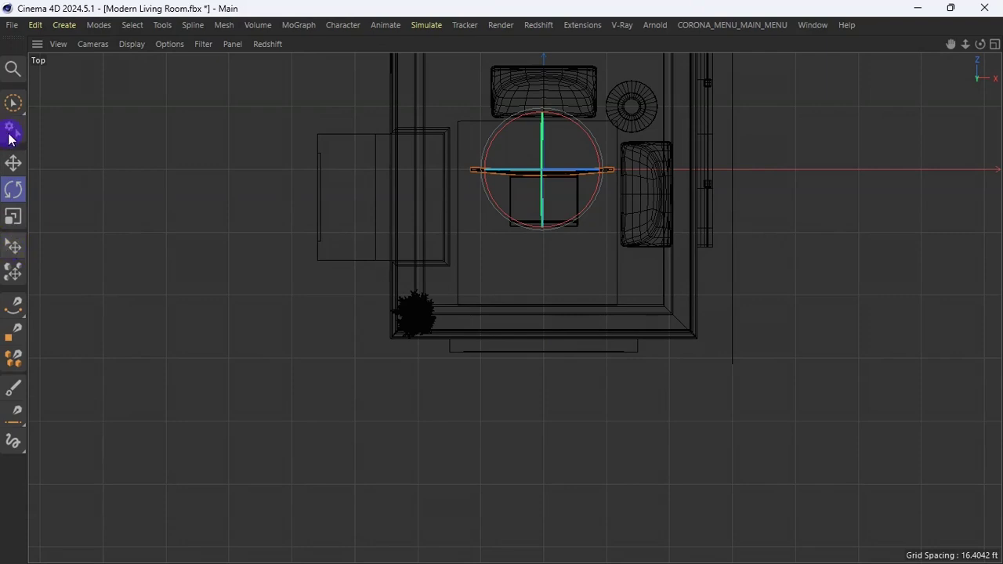
left_click(13, 162)
left_click_drag(547, 261, 535, 435)
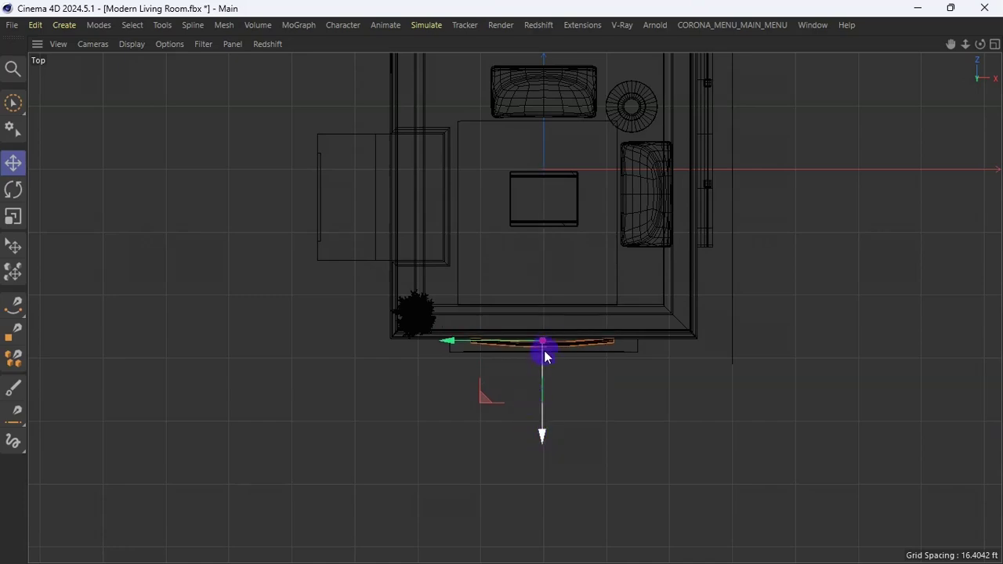
scroll(551, 338, "up", 10)
scroll(508, 364, "up", 4)
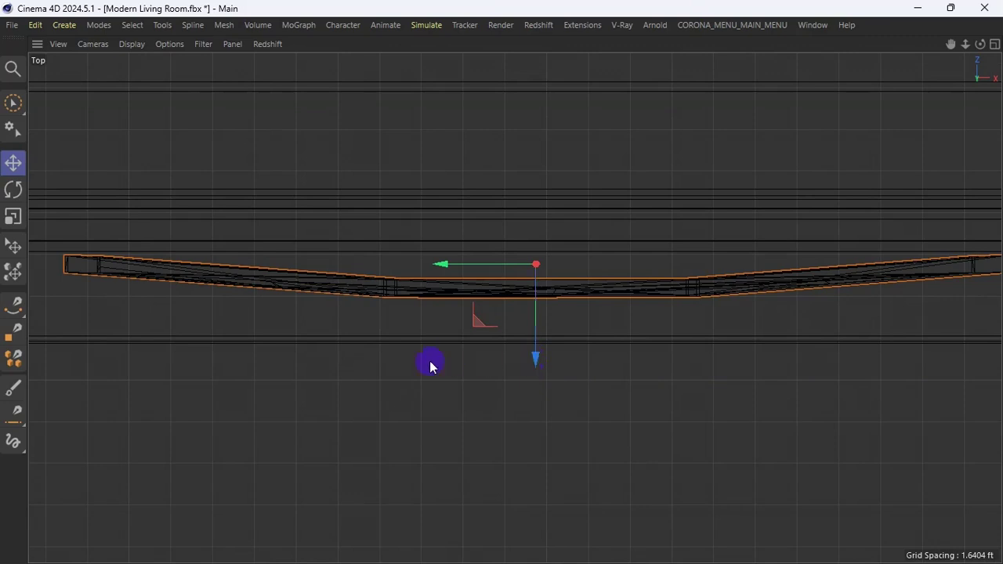
scroll(369, 362, "down", 2)
left_click_drag(480, 370, 483, 394)
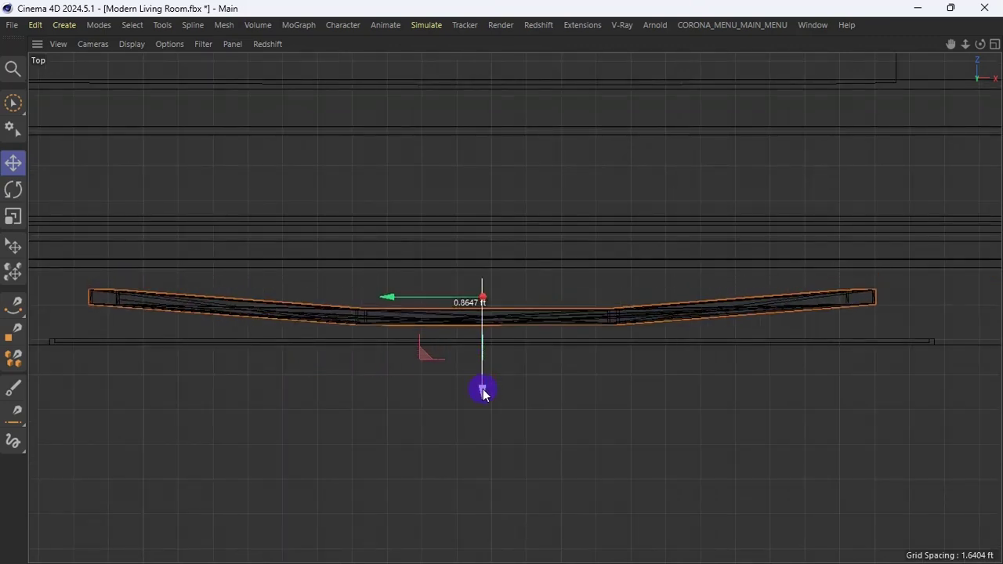
- Scale the TV up uniformly to nearly the full width of the recess and shift it about 0.55 ft toward the room
scroll(481, 383, "down", 3)
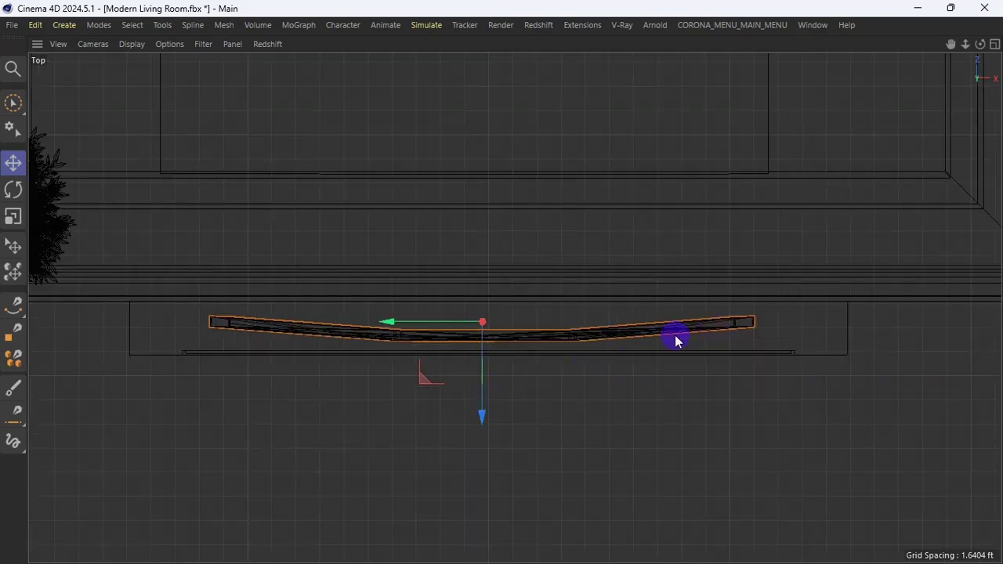
left_click(12, 219)
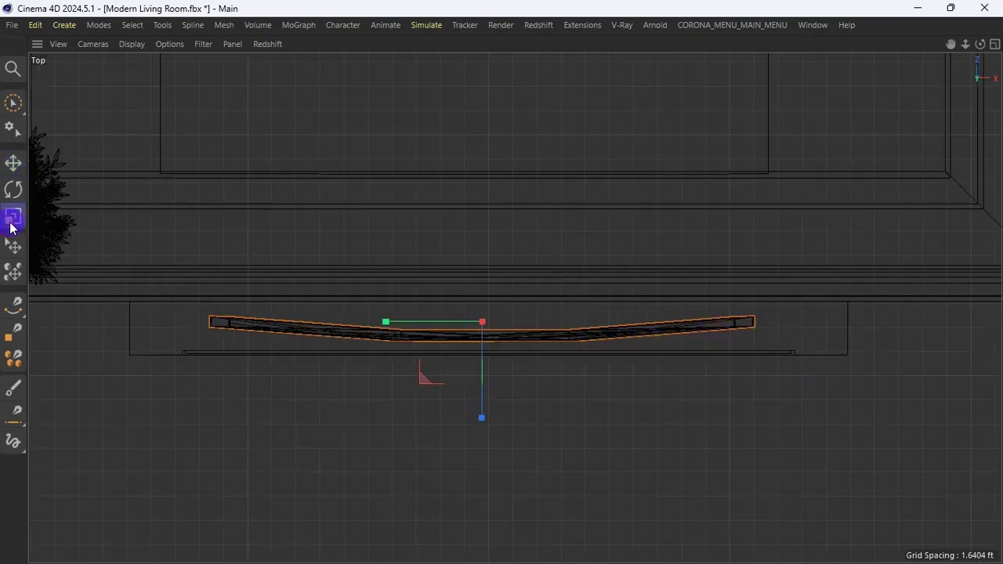
left_click_drag(443, 433, 587, 381)
left_click(13, 162)
left_click_drag(482, 420, 485, 409)
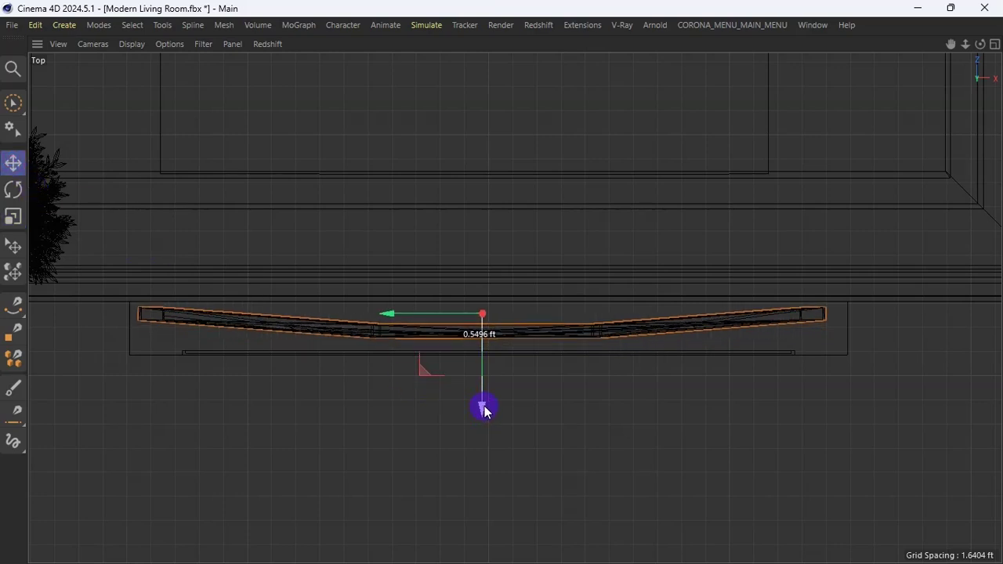
- Check the TV in the Perspective view, reselect Body, and lower it slightly within the recess in the Front view
left_click(994, 45)
left_click(507, 44)
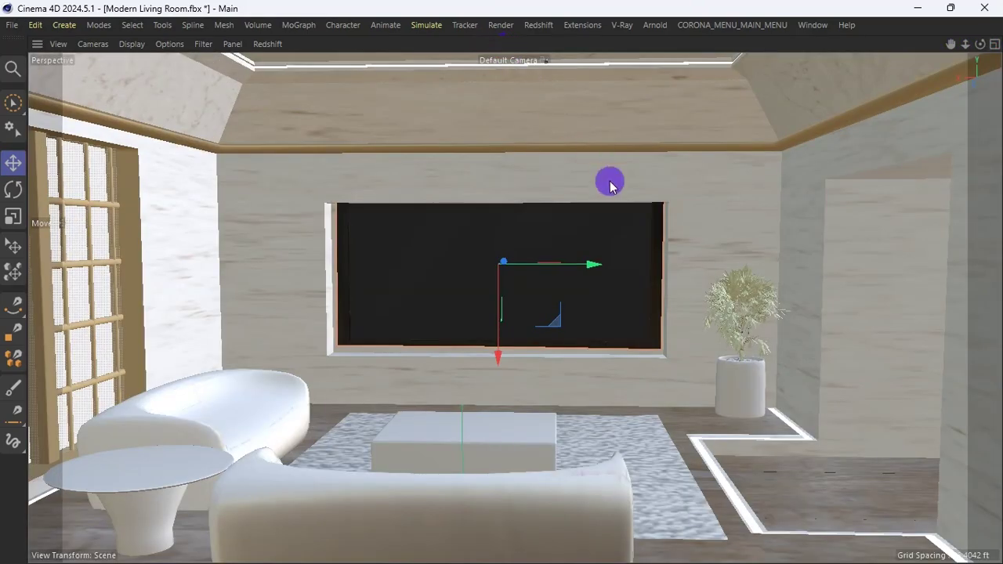
left_click(697, 201)
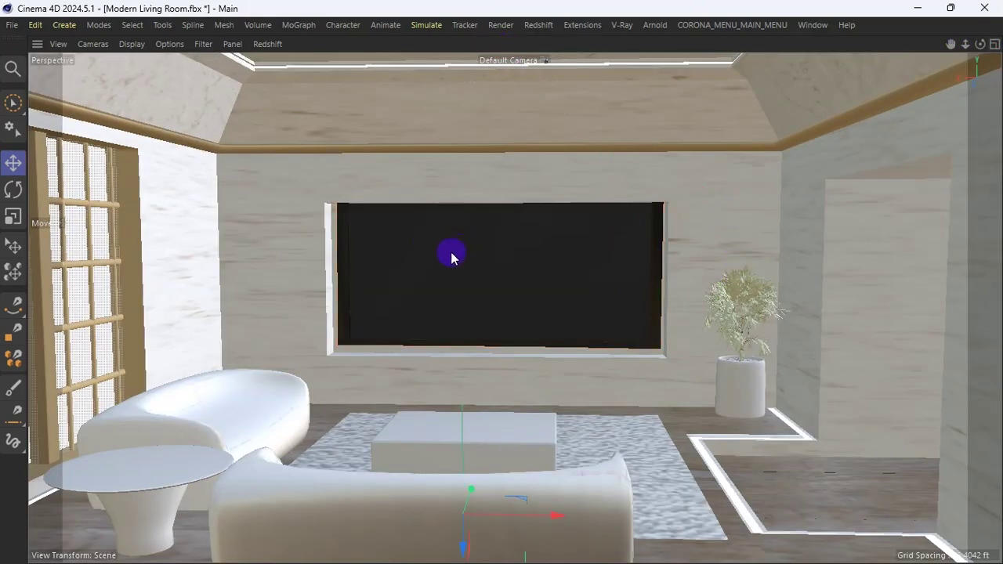
scroll(452, 259, "up", 4)
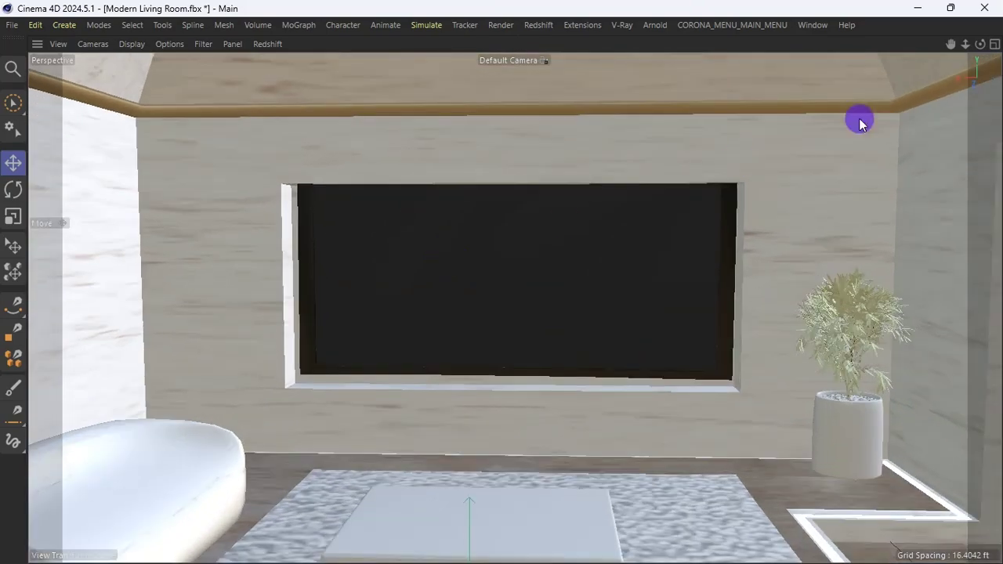
left_click(995, 46)
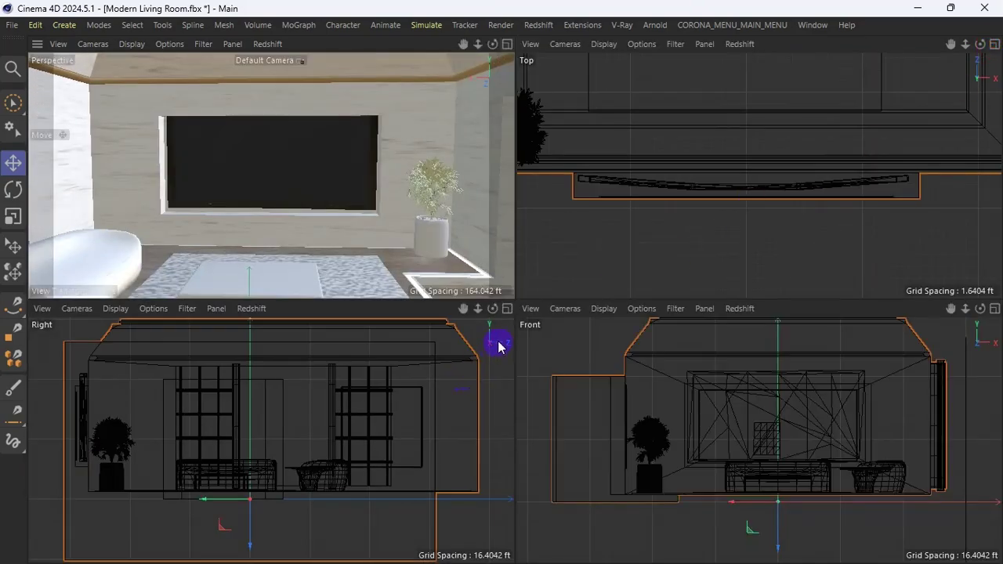
left_click(995, 309)
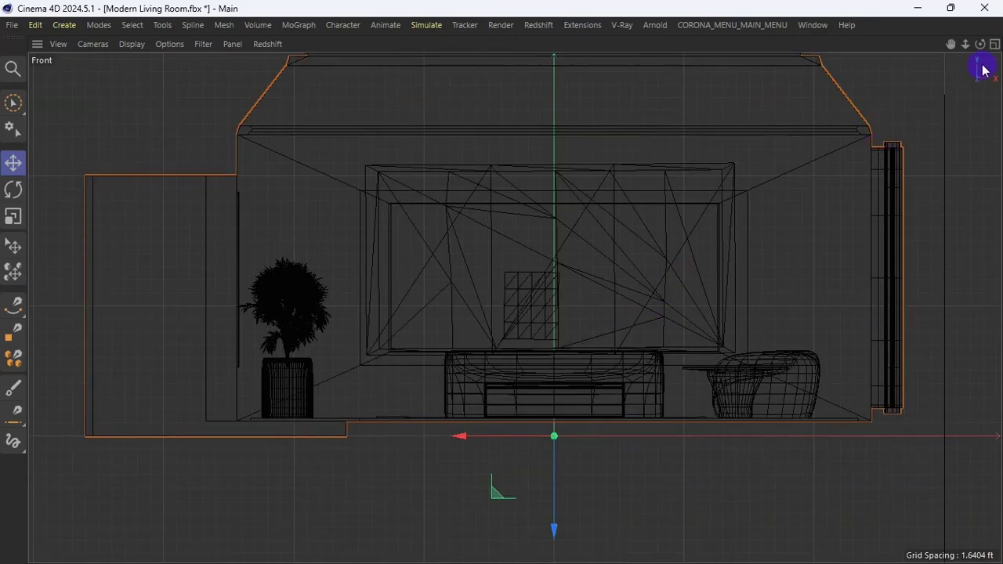
key("ctrl+Tab")
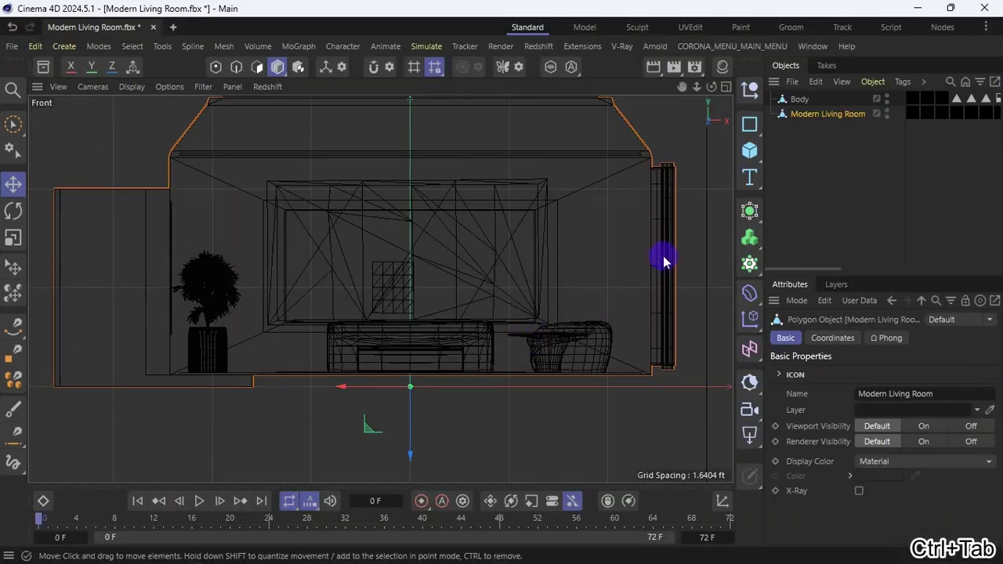
left_click(800, 100)
key("ctrl+Tab")
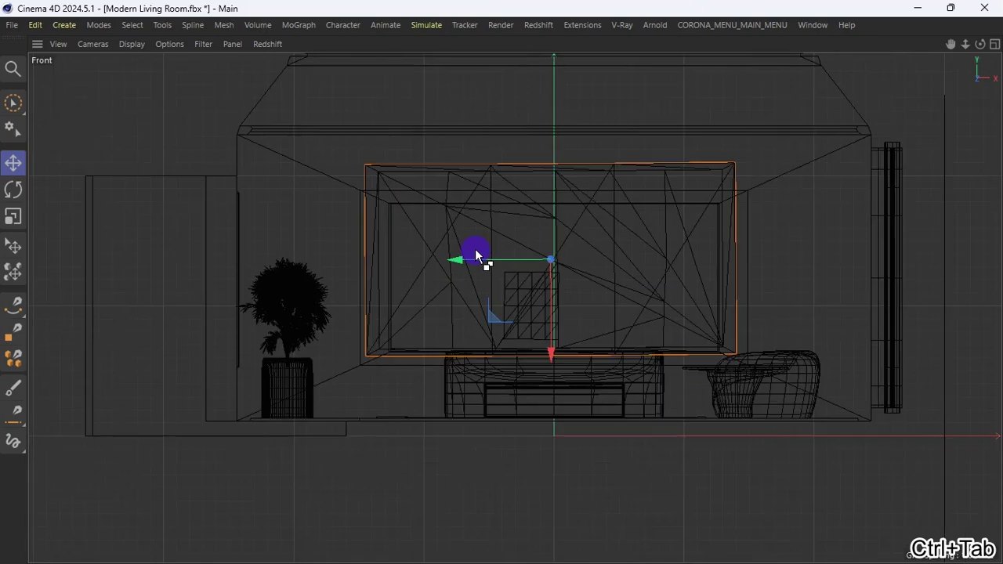
scroll(559, 317, "up", 5)
scroll(559, 319, "down", 3)
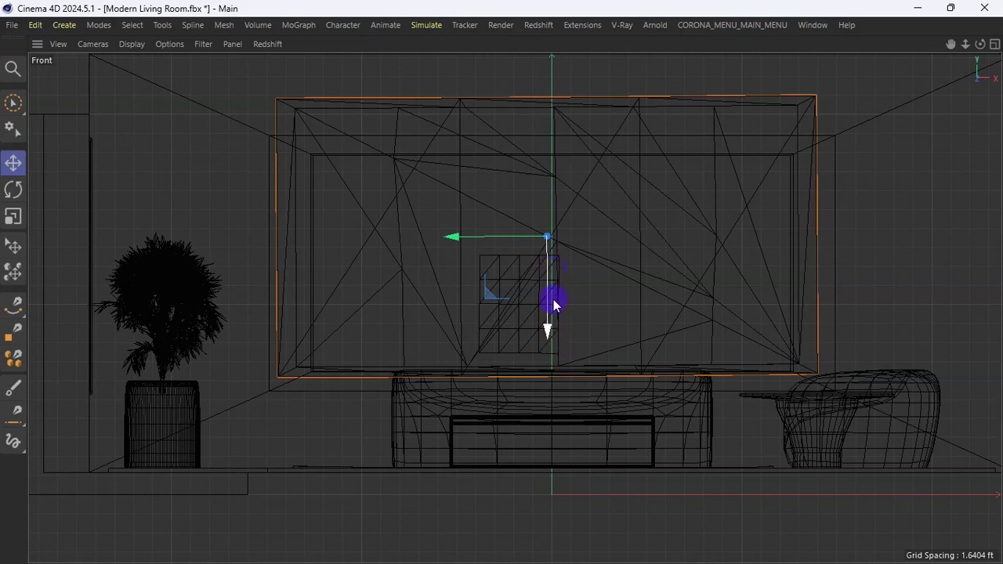
left_click_drag(548, 329, 548, 338)
- In a close-up Perspective view, scale the TV down slightly and lower it toward the bottom edge of the recess
left_click(996, 45)
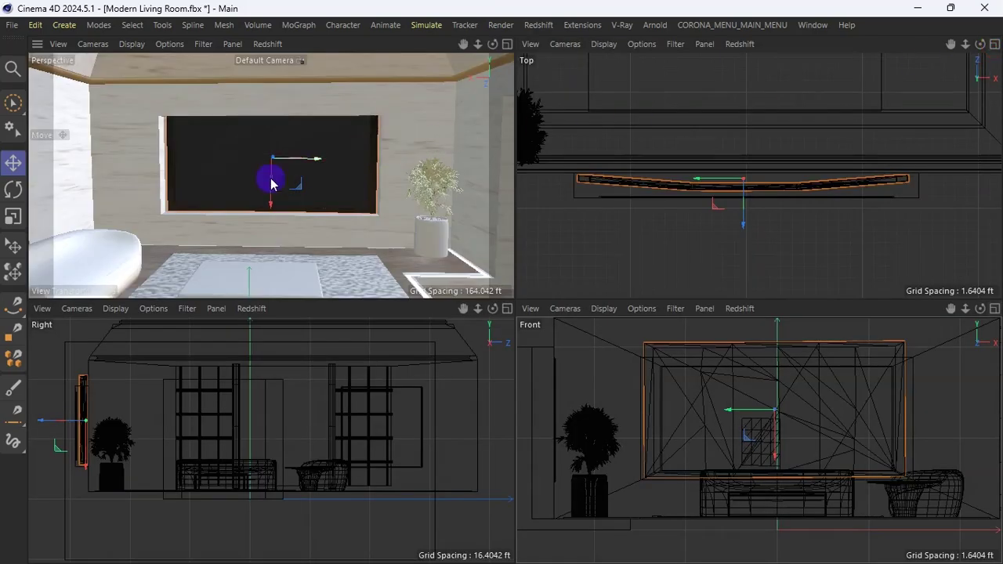
left_click(507, 44)
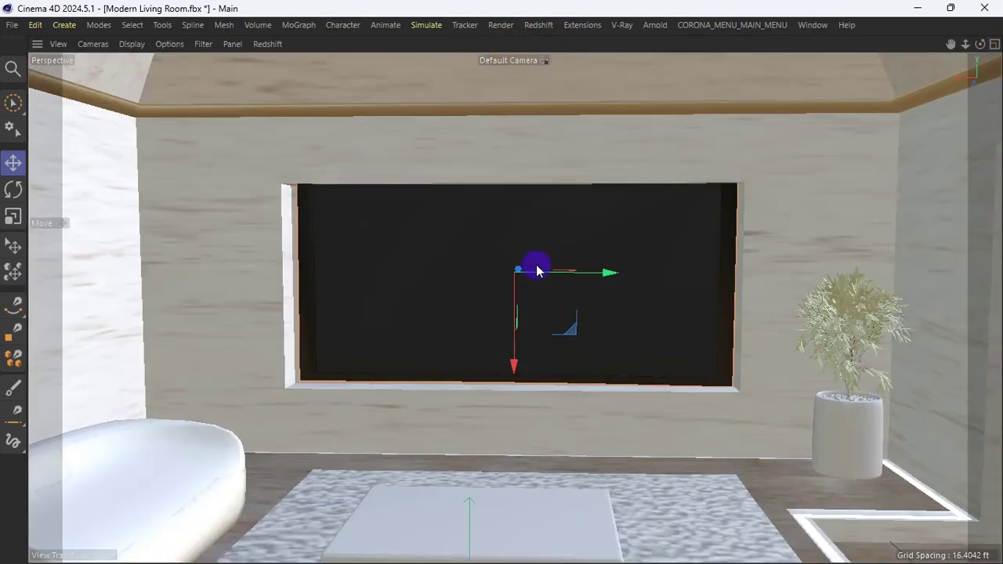
scroll(538, 267, "up", 5)
scroll(516, 295, "up", 1)
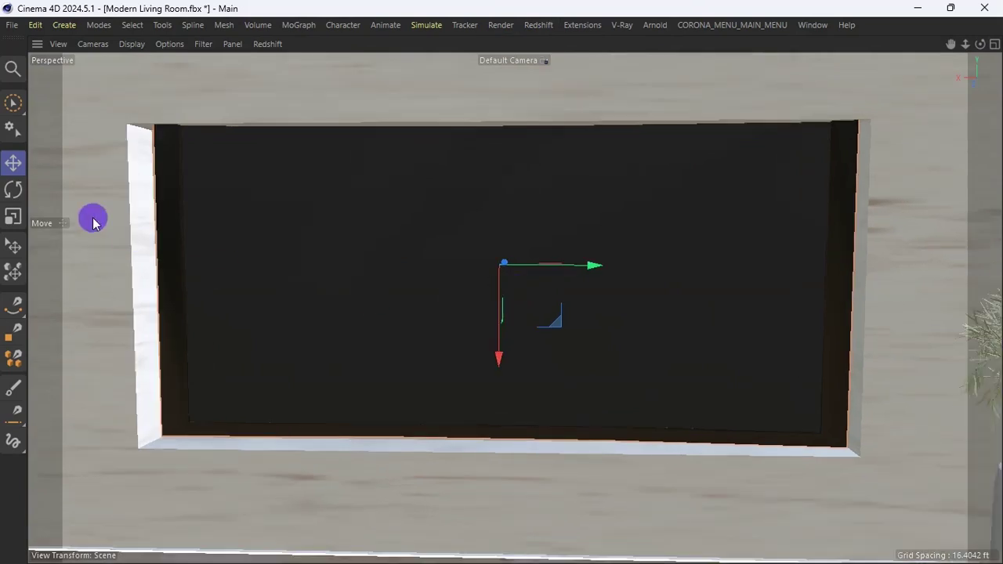
left_click(12, 216)
left_click_drag(754, 222, 743, 224)
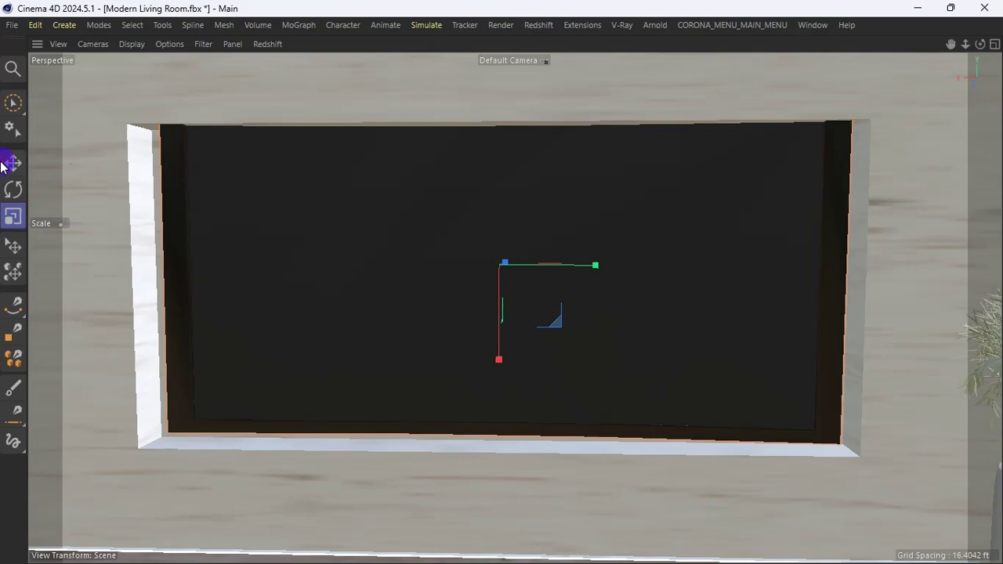
left_click(13, 162)
left_click_drag(499, 356, 500, 370)
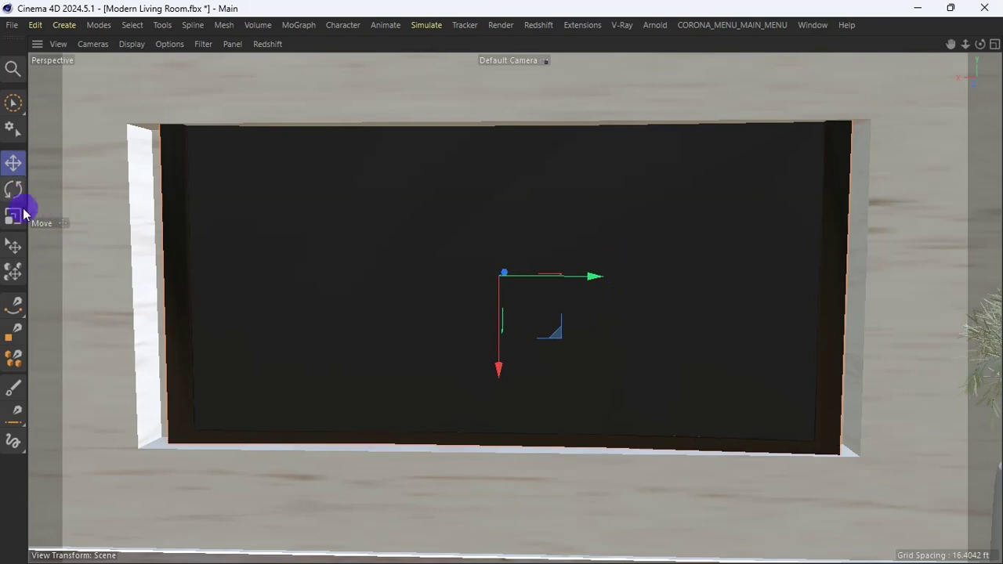
- Scale the TV down uniformly a little so it clears the recess sides, and lower it slightly toward the bottom edge
left_click(23, 221)
left_click_drag(634, 243, 631, 254)
left_click(13, 162)
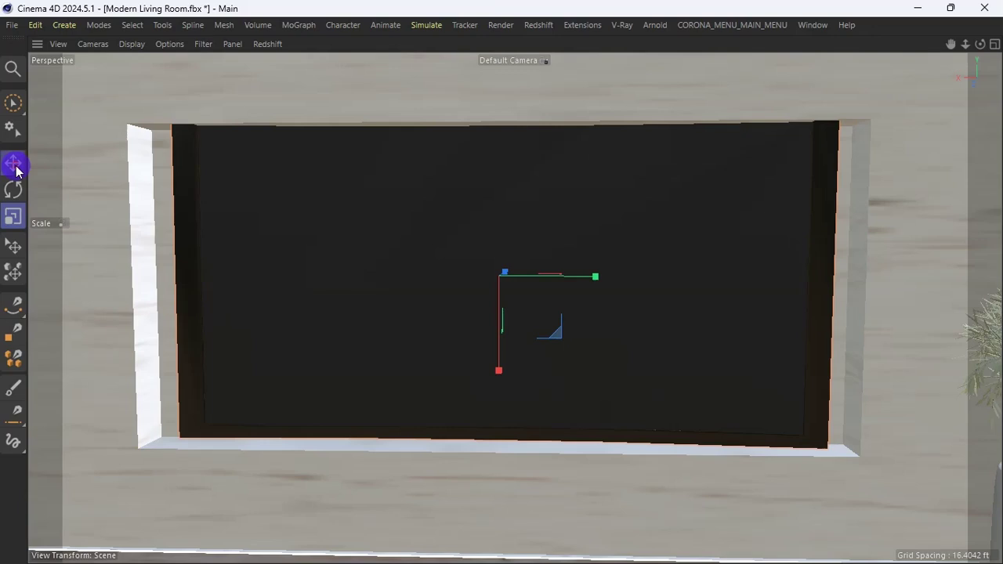
left_click_drag(499, 366, 500, 373)
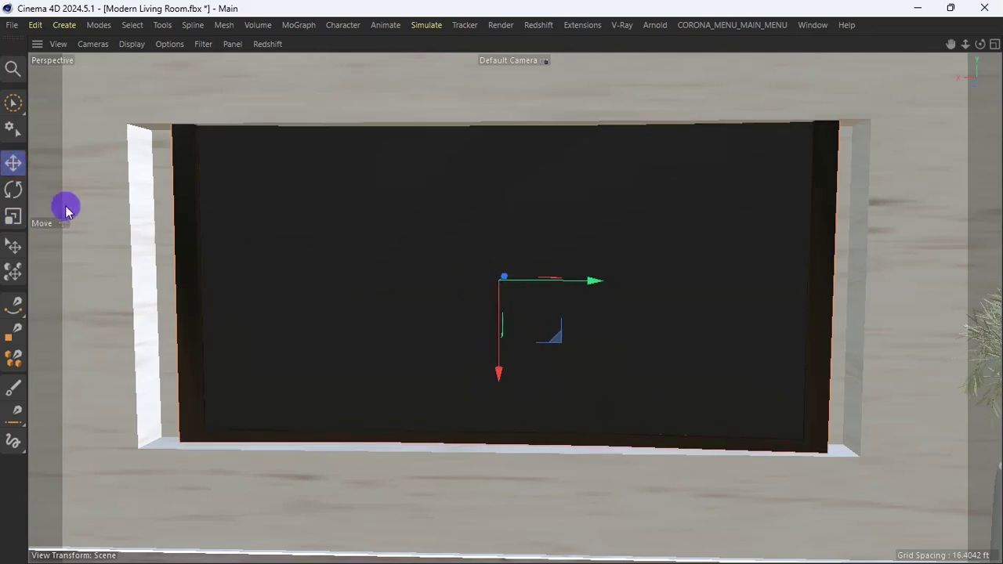
- Shrink the TV slightly more and lower it again so it rests close to the recess's bottom edge
left_click(12, 216)
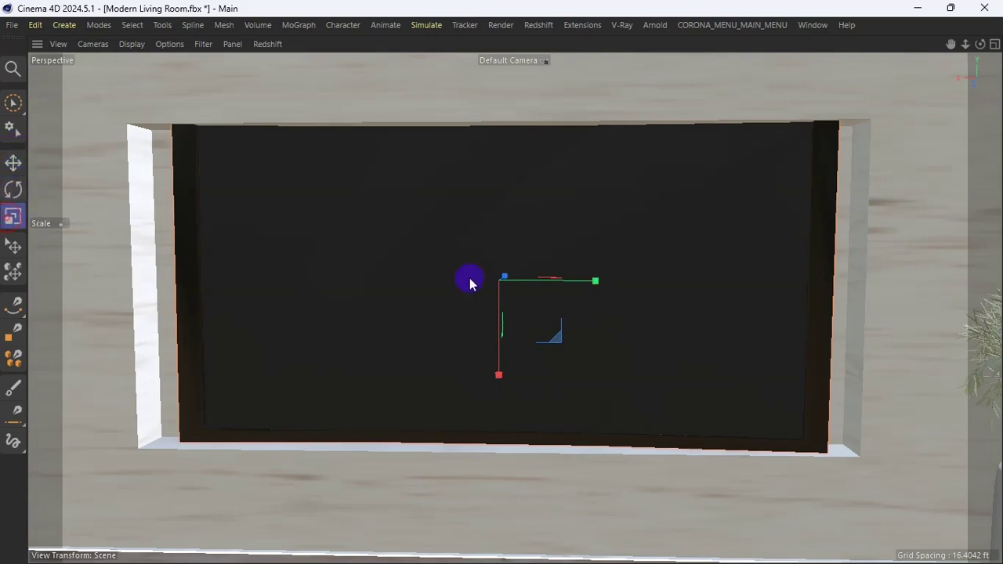
left_click_drag(729, 253, 727, 272)
left_click(13, 163)
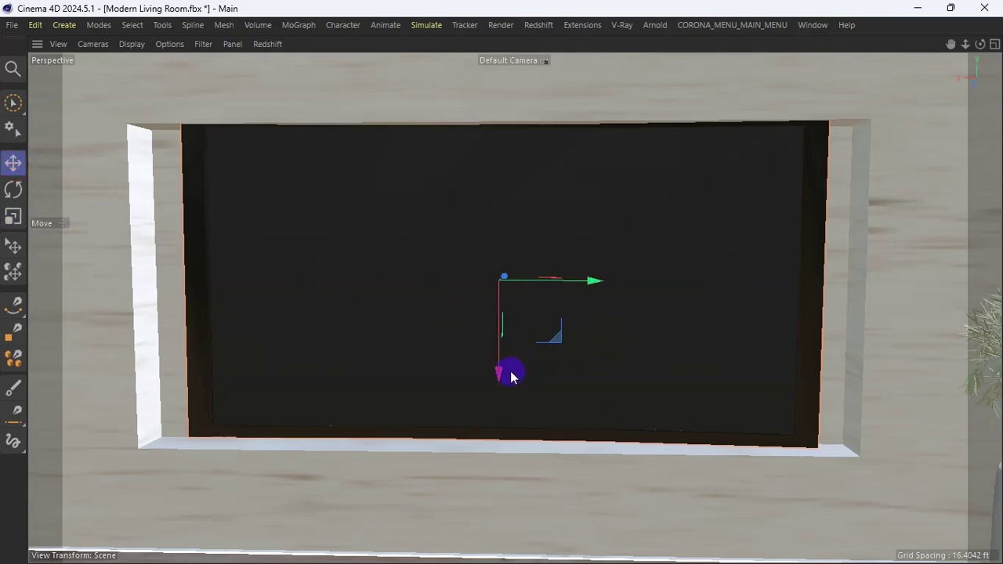
left_click_drag(500, 375, 503, 382)
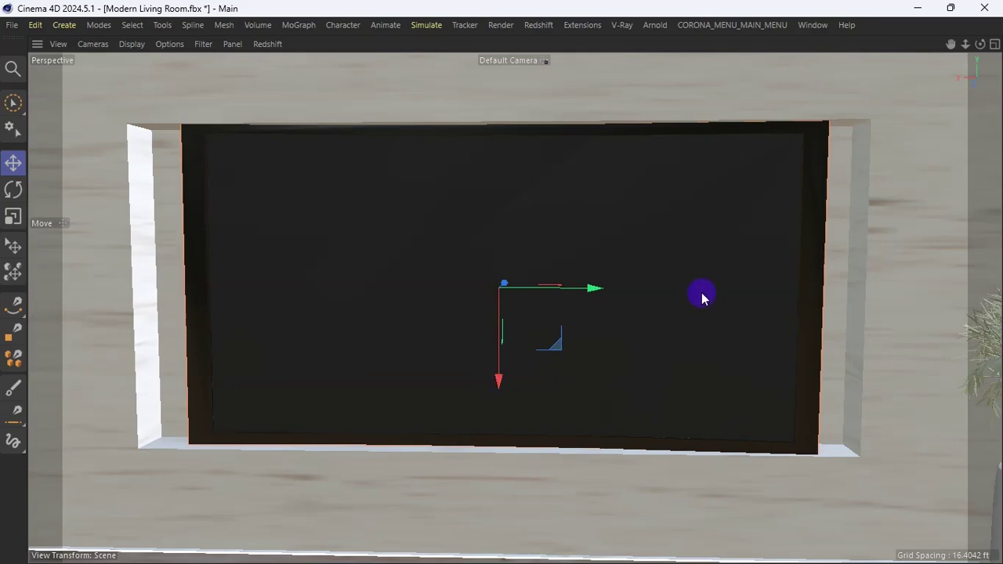
- Viewing the recess at an angle, reduce the TV's size slightly once more and lower it onto the bottom ledge
left_click_drag(979, 44, 1001, 44)
left_click_drag(933, 45, 863, 47)
left_click(12, 216)
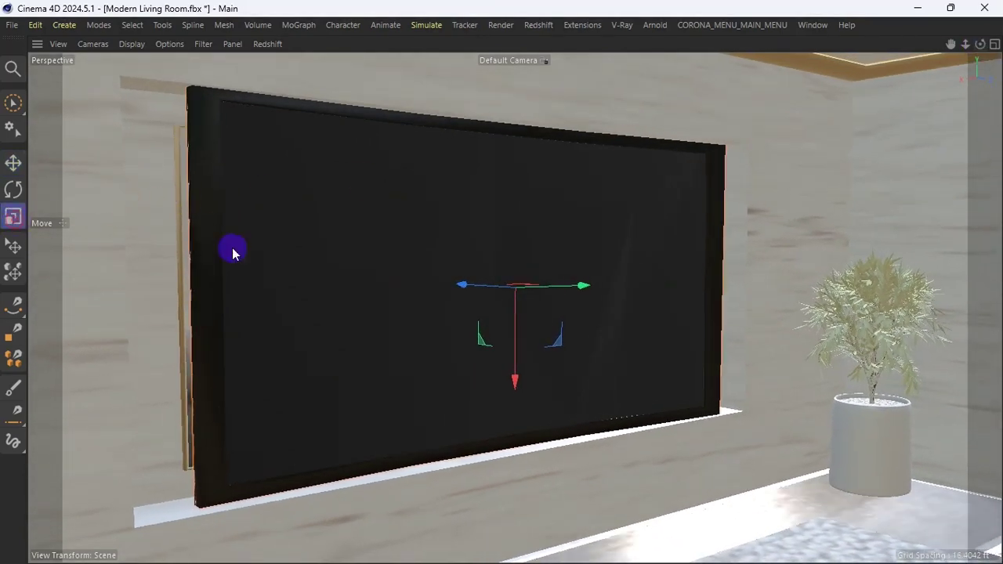
left_click_drag(631, 213, 623, 218)
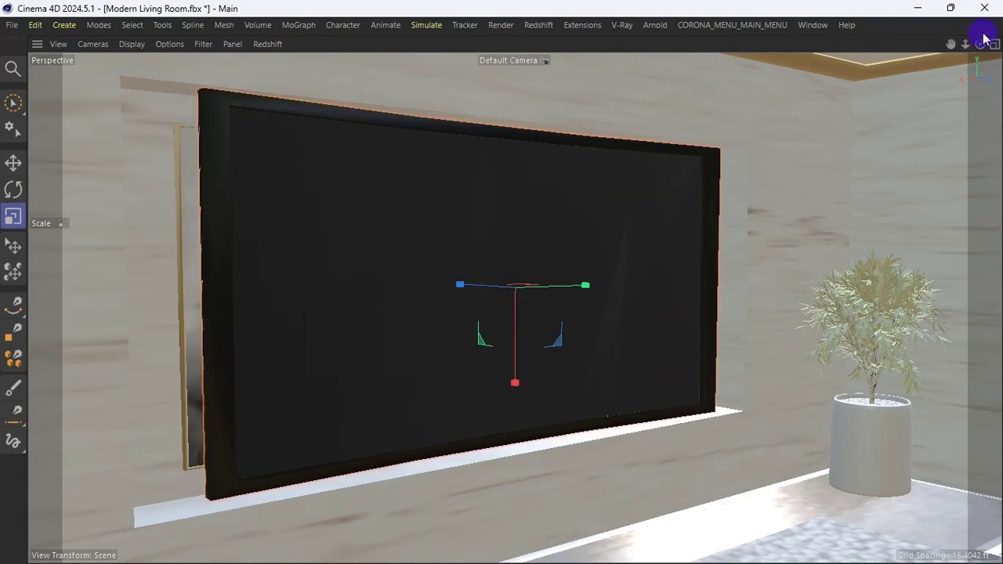
left_click_drag(980, 44, 963, 64)
left_click(14, 163)
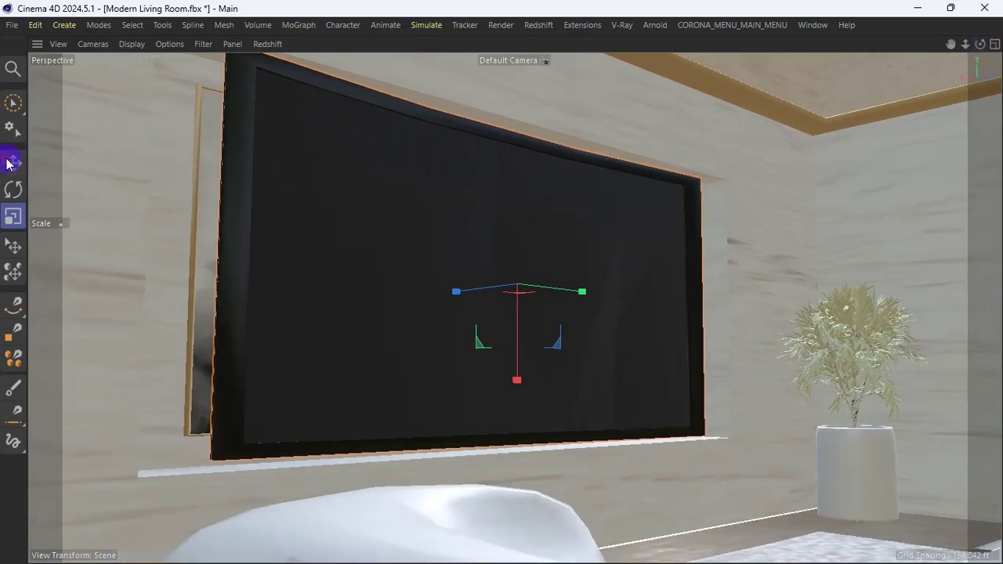
left_click_drag(517, 379, 518, 385)
left_click_drag(950, 45, 950, 75)
left_click_drag(980, 44, 922, 44)
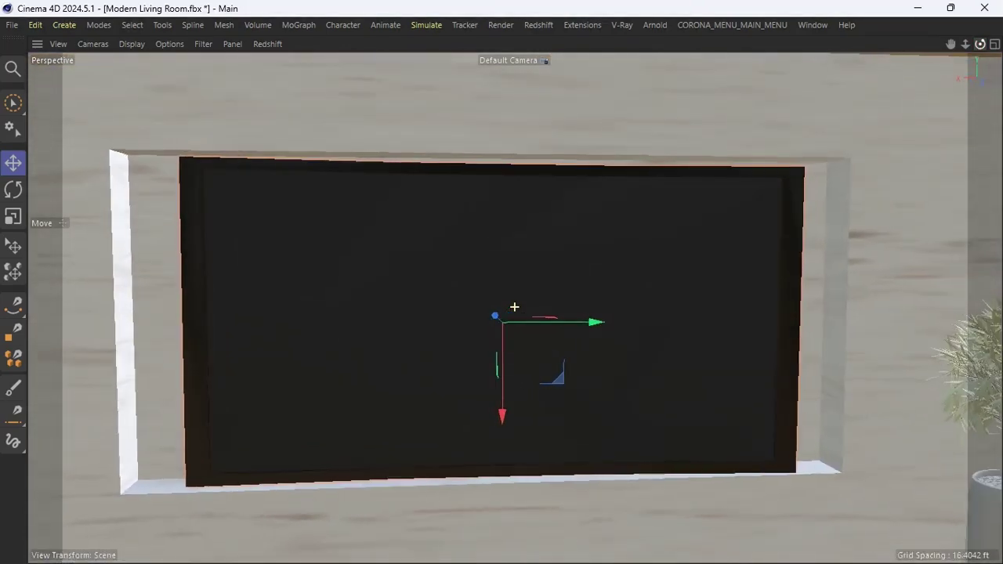
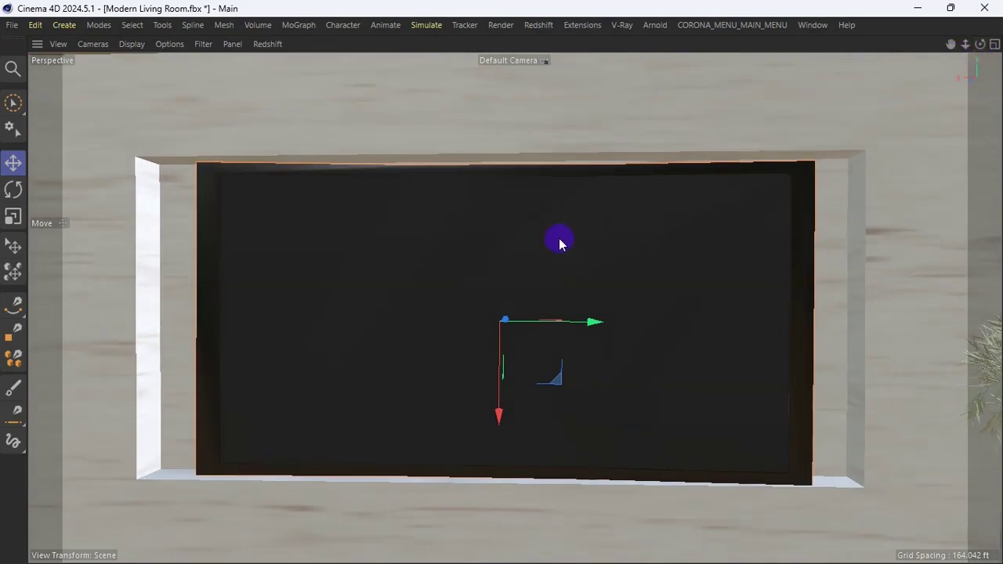
- Restore the full interface with a wider viewport and hide the Modern Living Room object in the viewport
scroll(559, 244, "up", 3)
mouse_move(980, 44)
left_mouse_down()
mouse_move(945, 44)
mouse_move(980, 44)
left_mouse_up()
left_click_drag(901, 50, 978, 49)
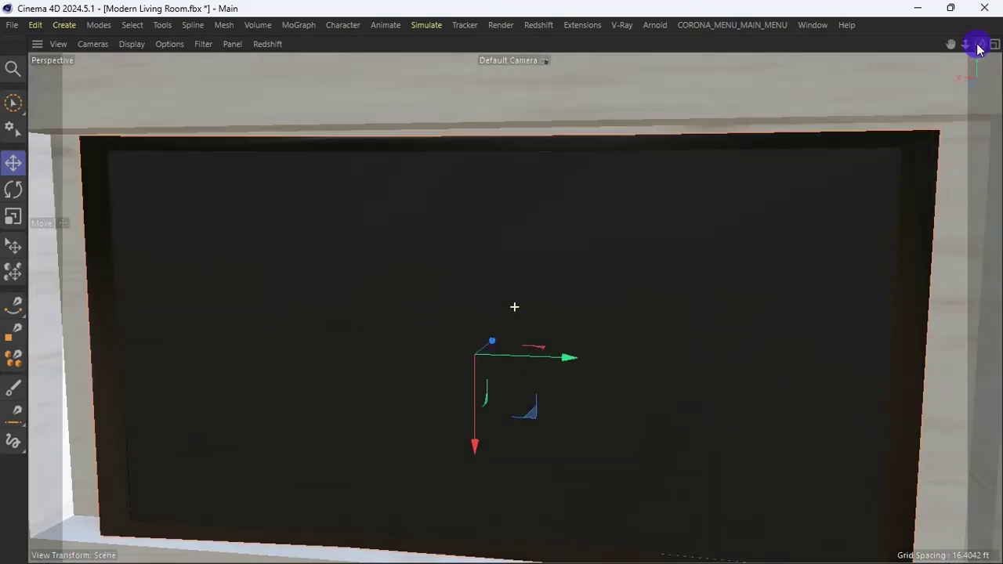
key("ctrl+Tab")
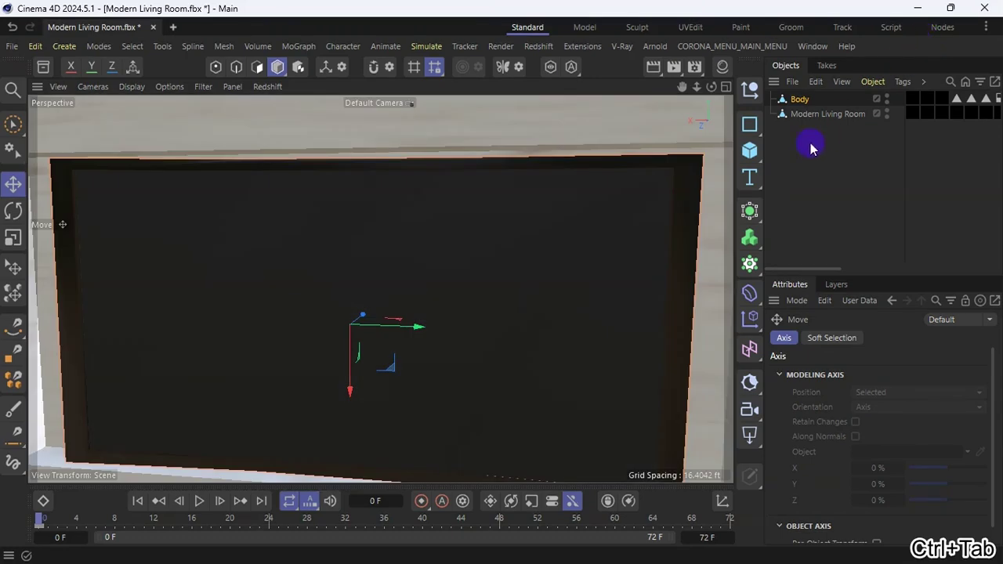
left_click_drag(735, 133, 792, 129)
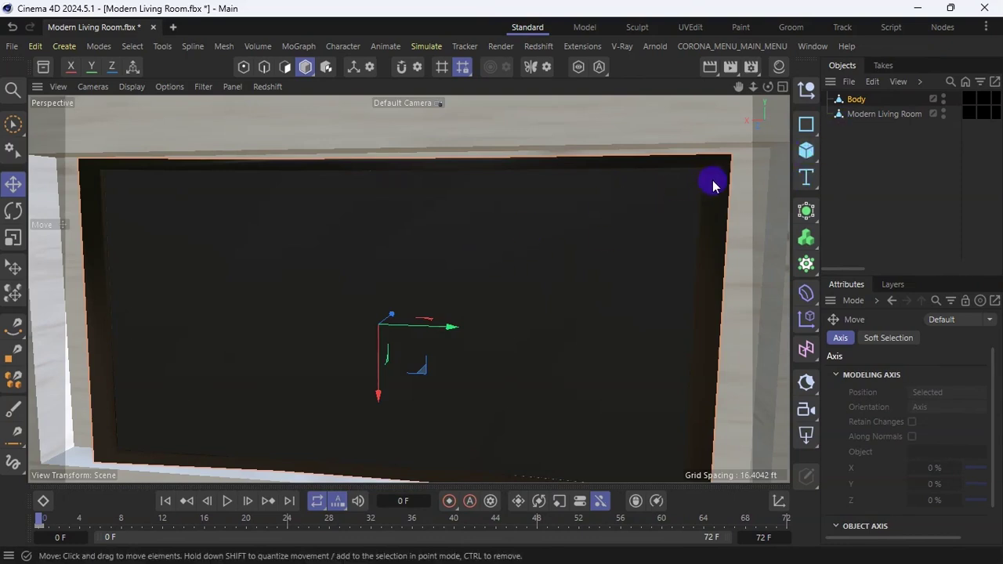
double_click(944, 111)
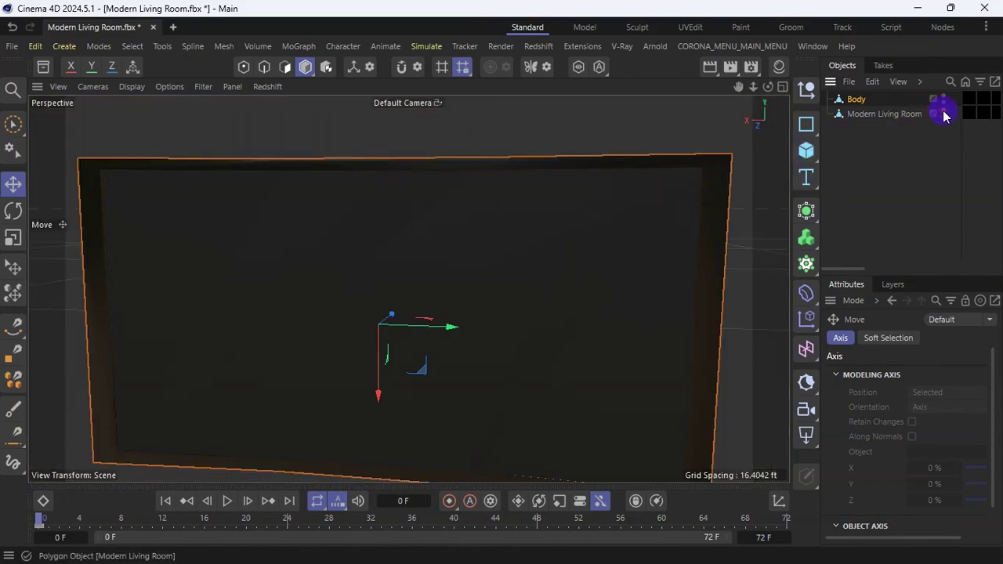
scroll(473, 228, "down", 2)
left_click_drag(766, 92, 827, 126)
- Switch the Body object to polygon mode and brush-select all polygons of the TV's front screen surface
left_click(370, 259)
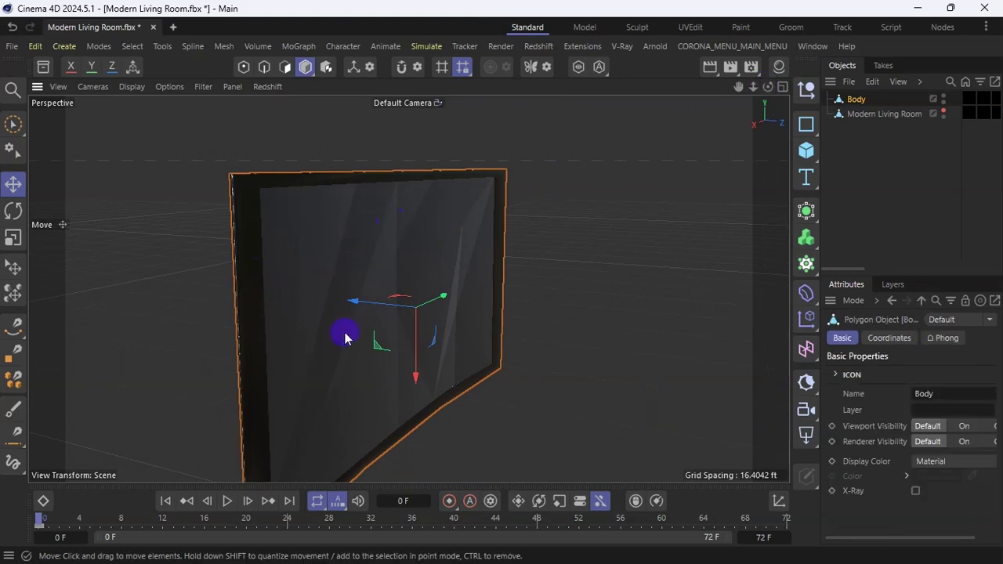
left_click(287, 69)
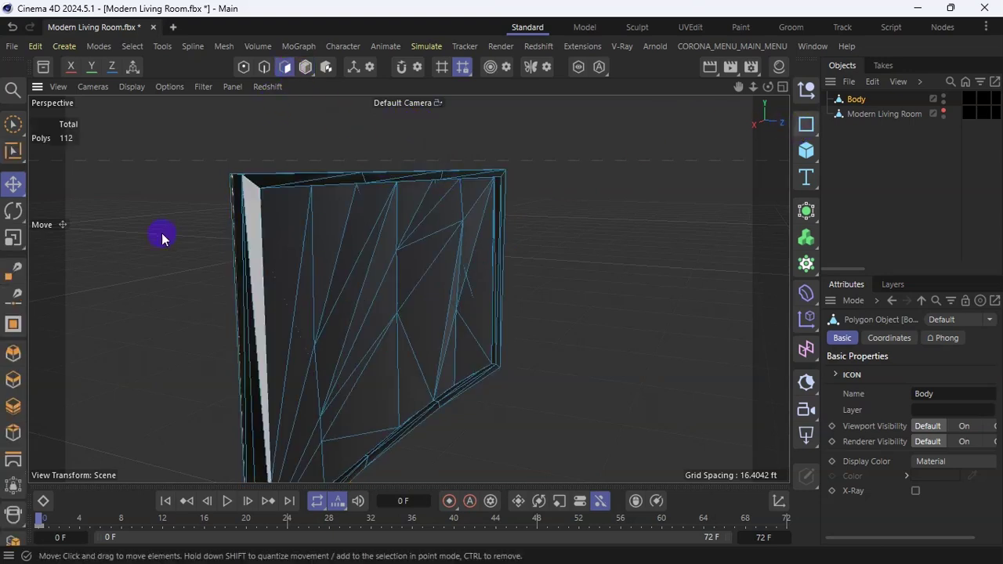
left_click(12, 125)
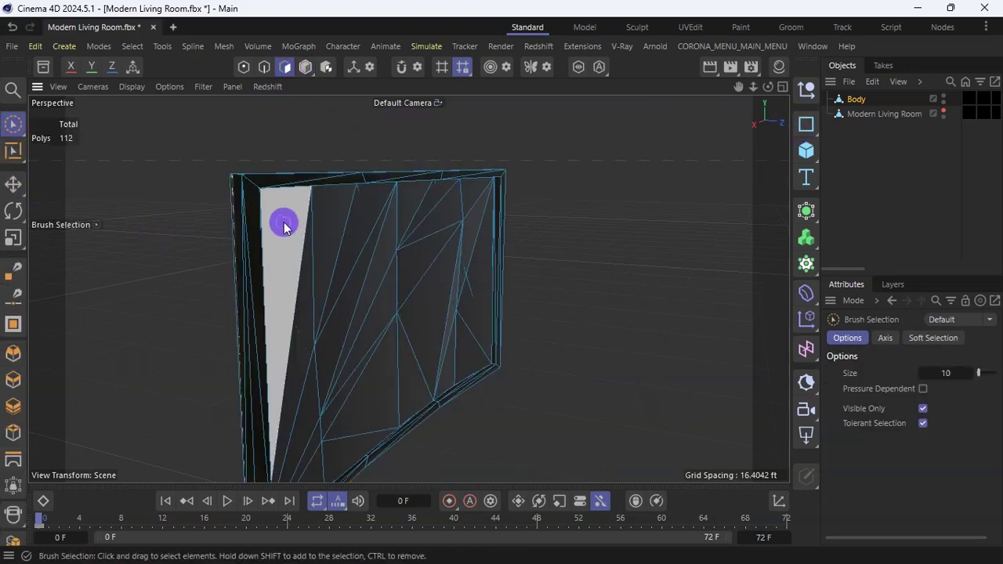
mouse_move(289, 227)
left_mouse_down()
mouse_move(469, 215)
mouse_move(477, 260)
mouse_move(463, 340)
mouse_move(405, 374)
mouse_move(321, 453)
mouse_move(353, 358)
mouse_move(414, 262)
mouse_move(420, 270)
left_mouse_up()
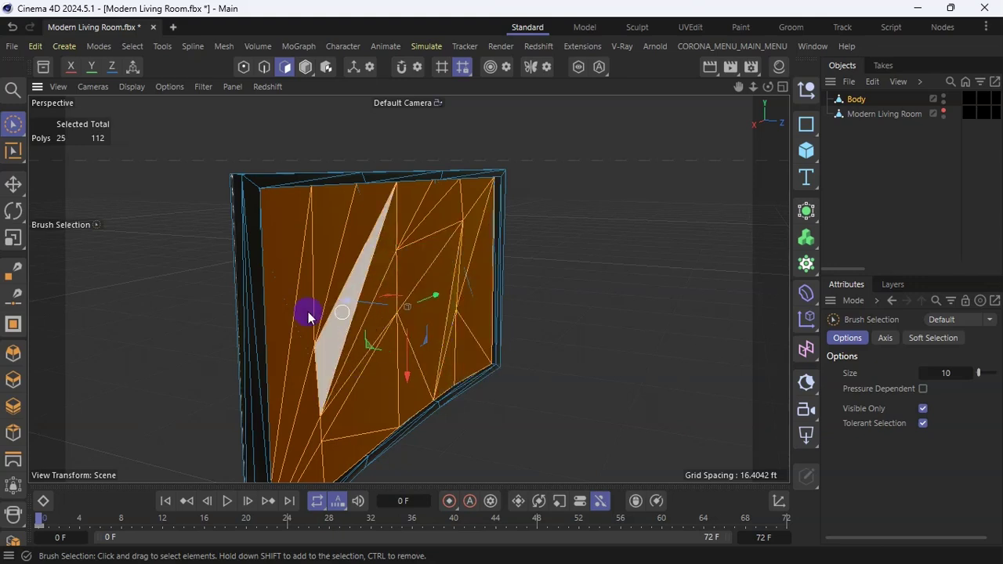
- Check the screen selection along the lower frame edge, split the selected polygons into a separate object, and select Body.1
scroll(316, 134, "down", 2)
scroll(321, 404, "up", 1)
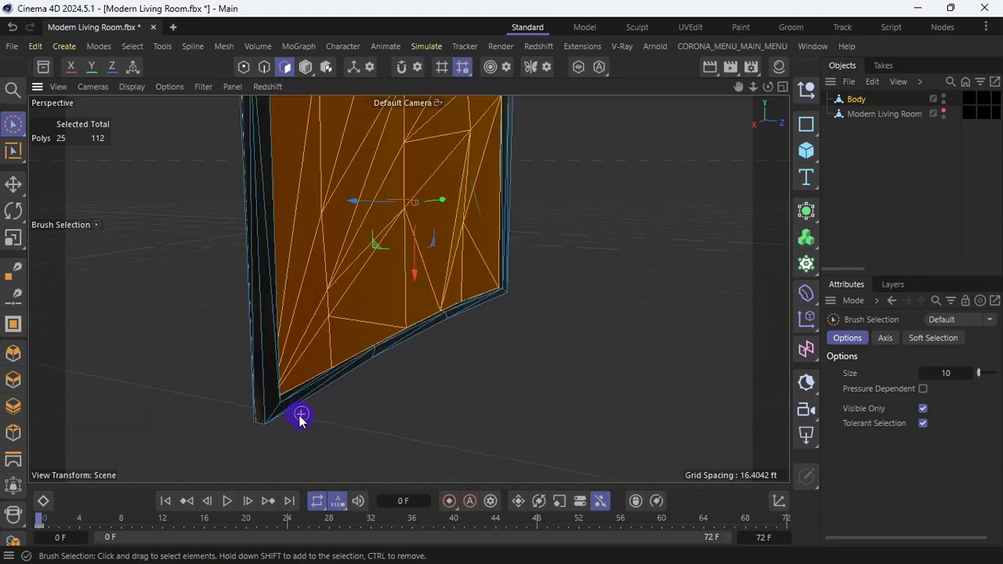
scroll(236, 396, "up", 1)
left_click_drag(265, 421, 371, 400, "alt")
scroll(655, 212, "up", 3)
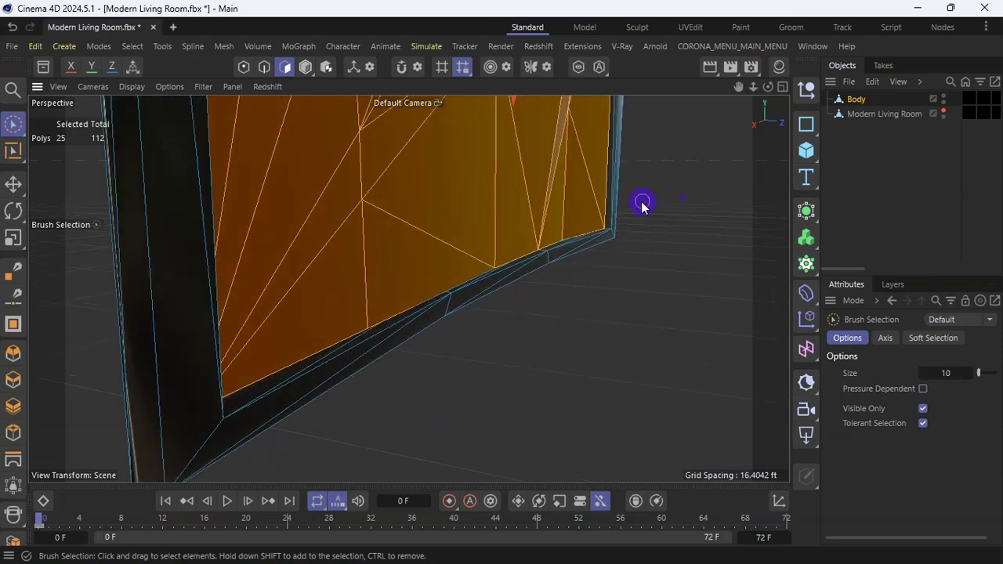
mouse_move(549, 416)
left_mouse_down("alt")
mouse_move(494, 412)
mouse_move(477, 271)
left_mouse_up("alt")
right_click(474, 255)
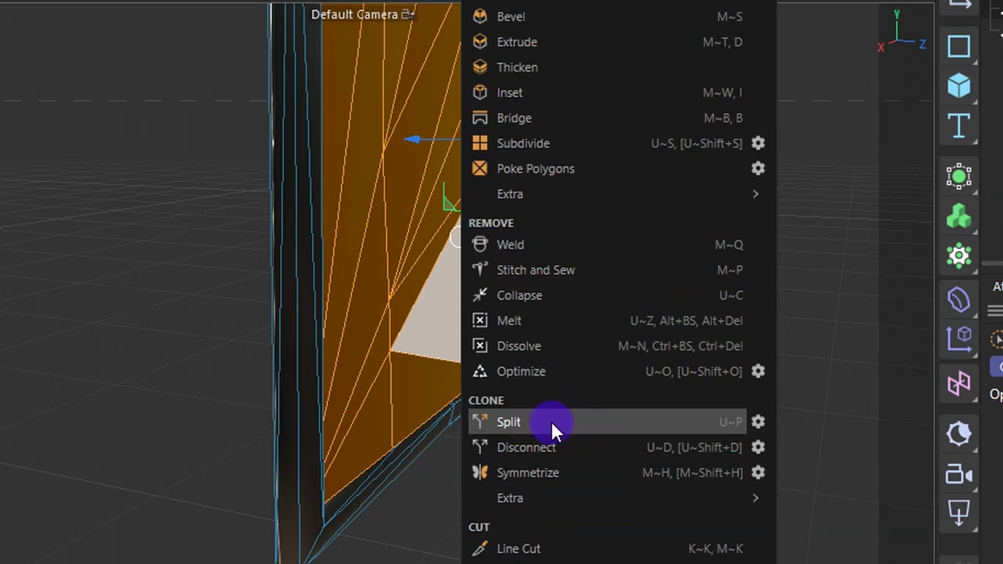
left_click(560, 424)
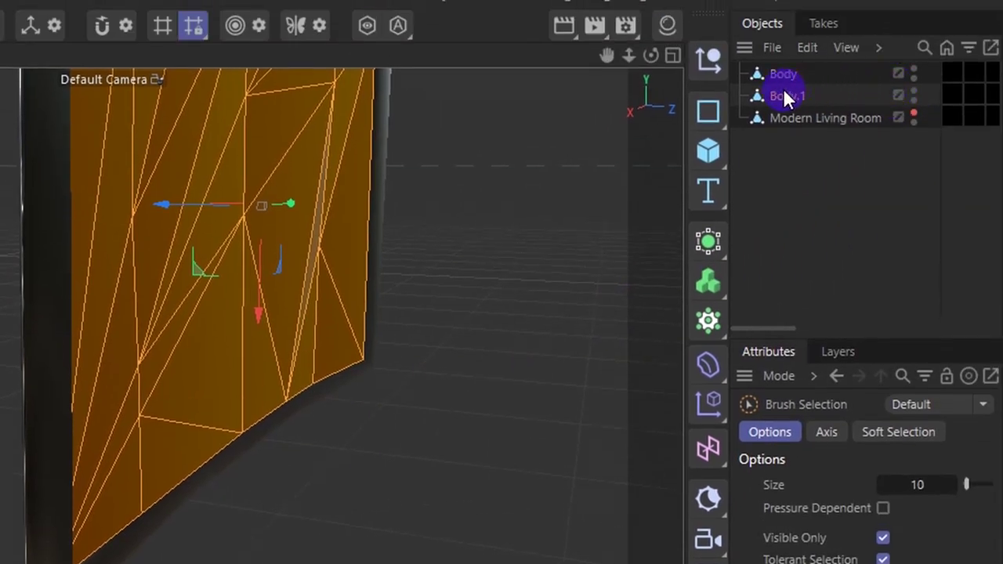
left_click(780, 95)
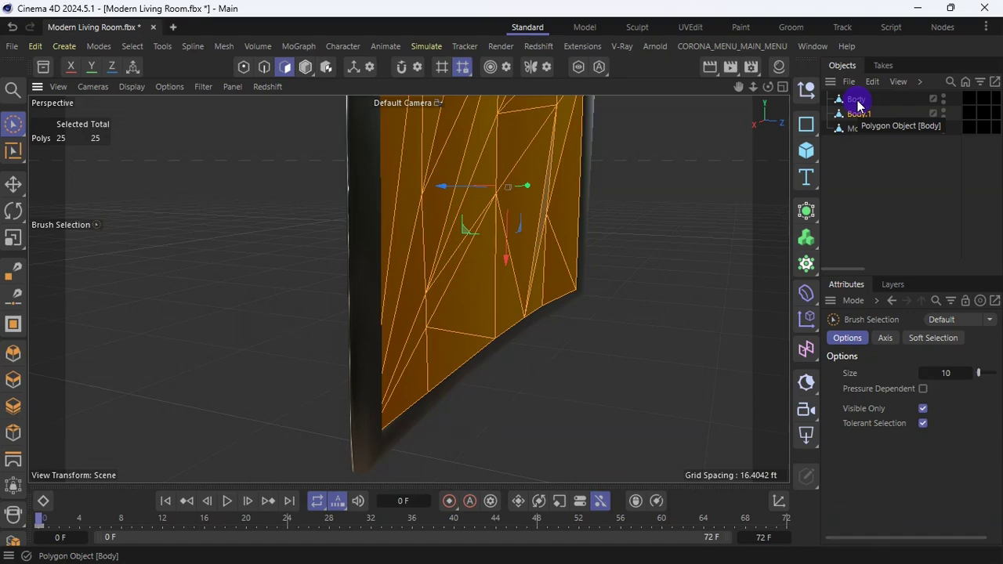
- Hide Body.1 in the viewport and inspect the remaining TV body from several angles
scroll(549, 345, "down", 3)
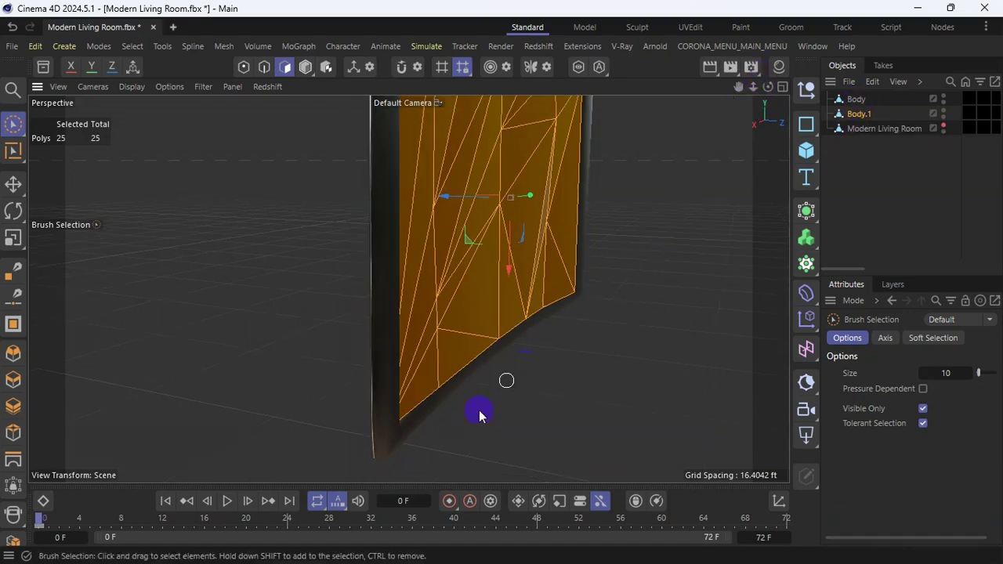
scroll(502, 204, "up", 3)
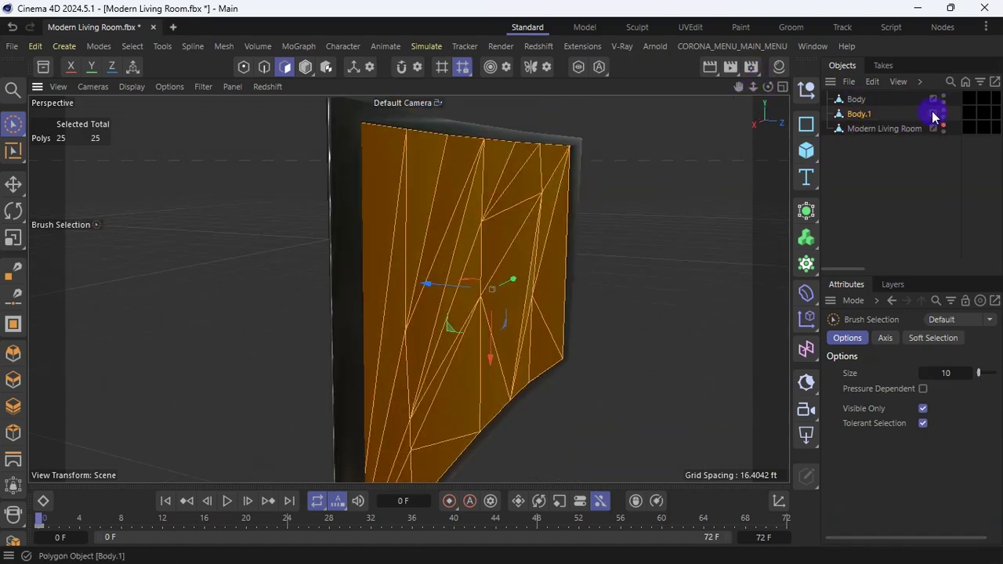
left_click(943, 113)
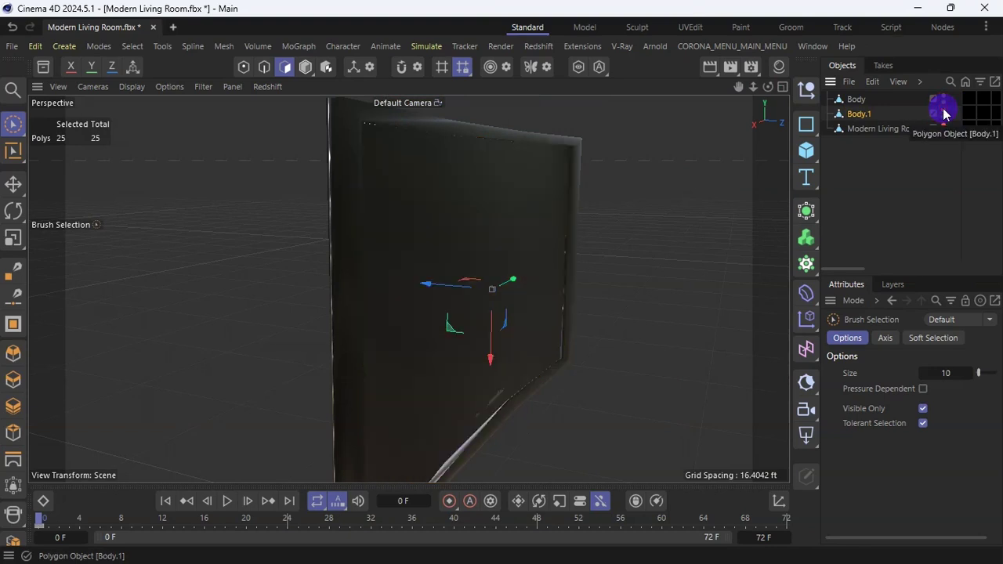
mouse_move(767, 87)
left_mouse_down()
mouse_move(902, 90)
mouse_move(815, 83)
mouse_move(900, 89)
mouse_move(766, 91)
left_mouse_up()
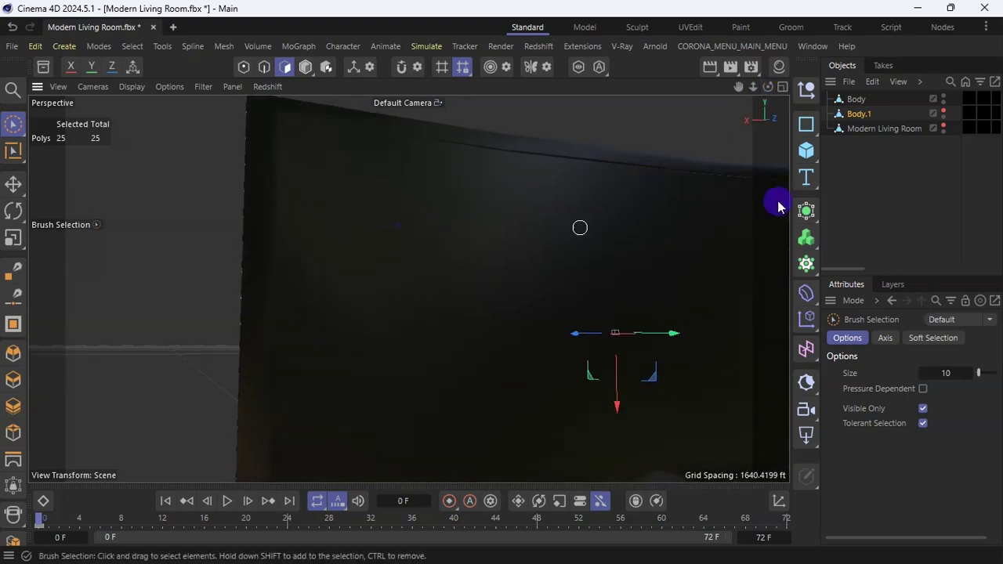
- Hide Body and show Body.1 to inspect the separated screen surface on its own
double_click(944, 97)
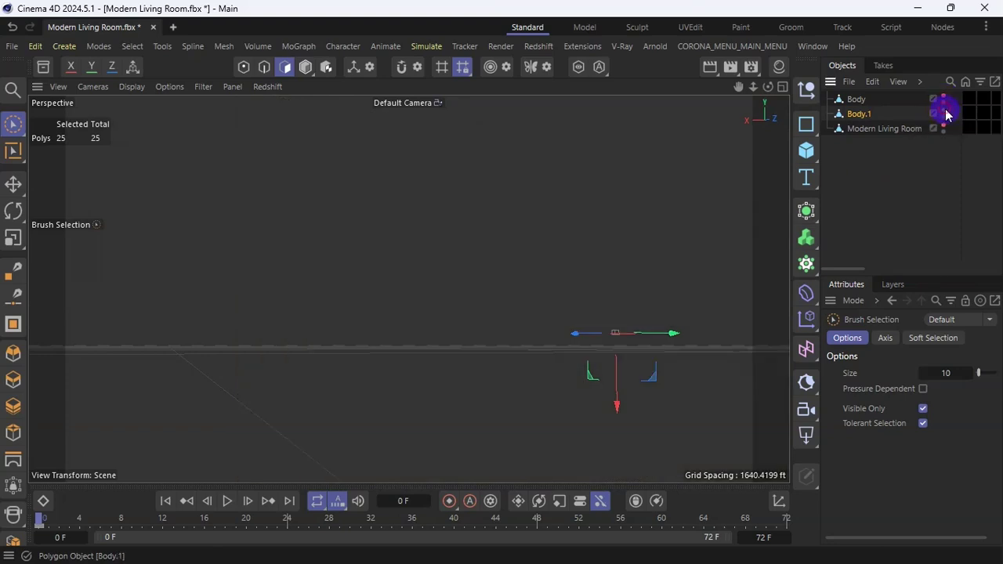
left_click(944, 114)
scroll(243, 274, "down", 3)
scroll(201, 248, "down", 2)
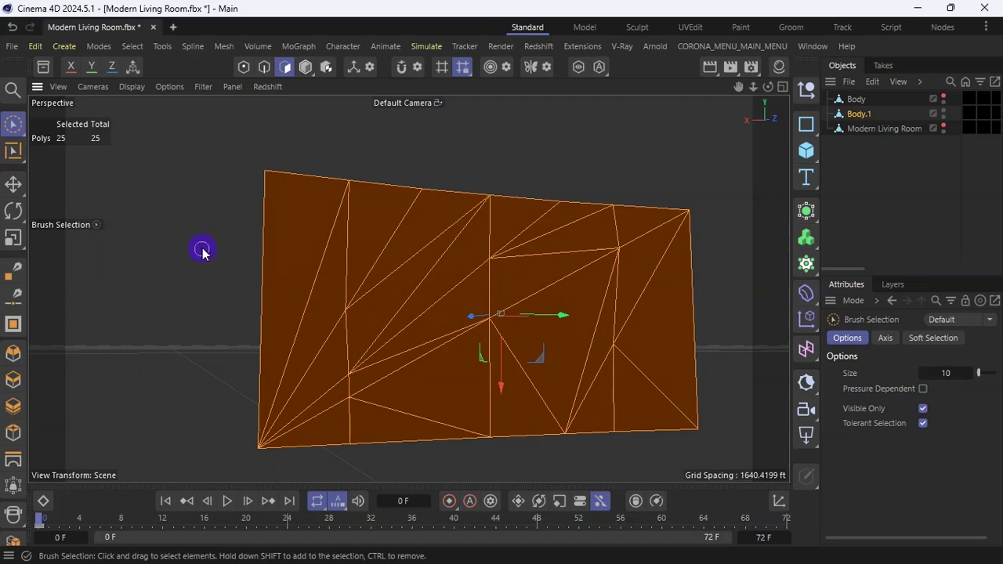
scroll(284, 195, "down", 2)
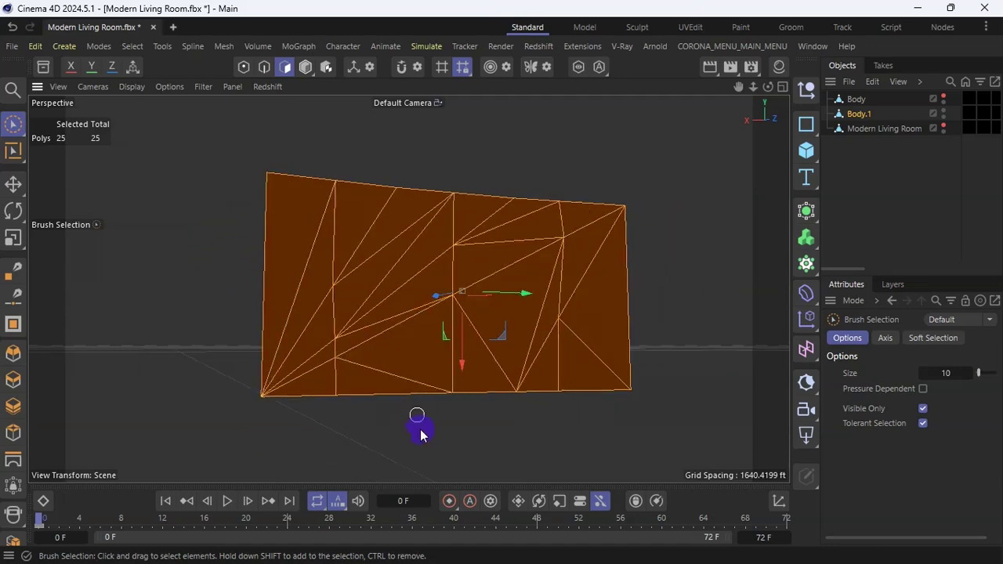
scroll(420, 436, "up", 2)
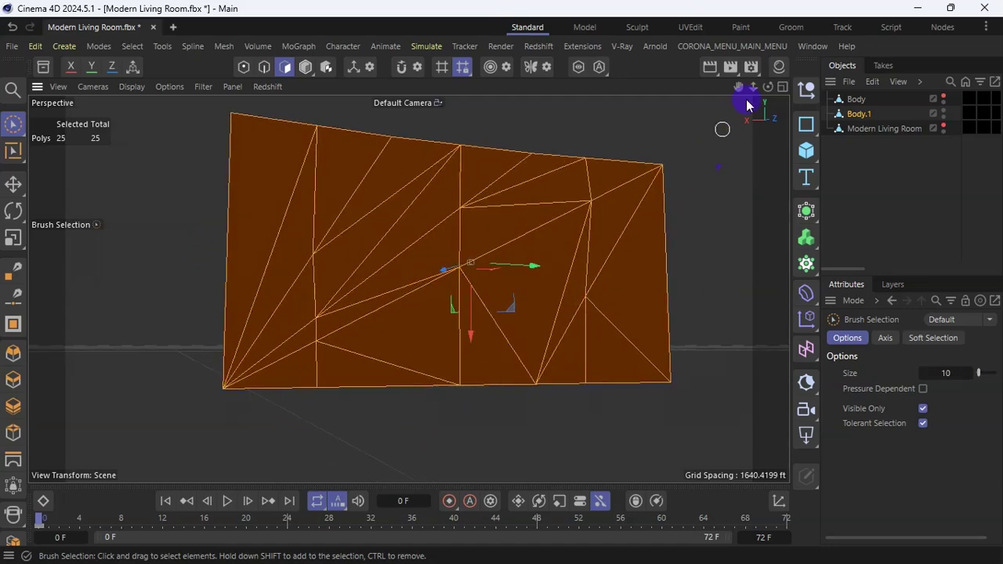
left_click_drag(769, 87, 564, 118)
left_click_drag(408, 289, 409, 287, "alt")
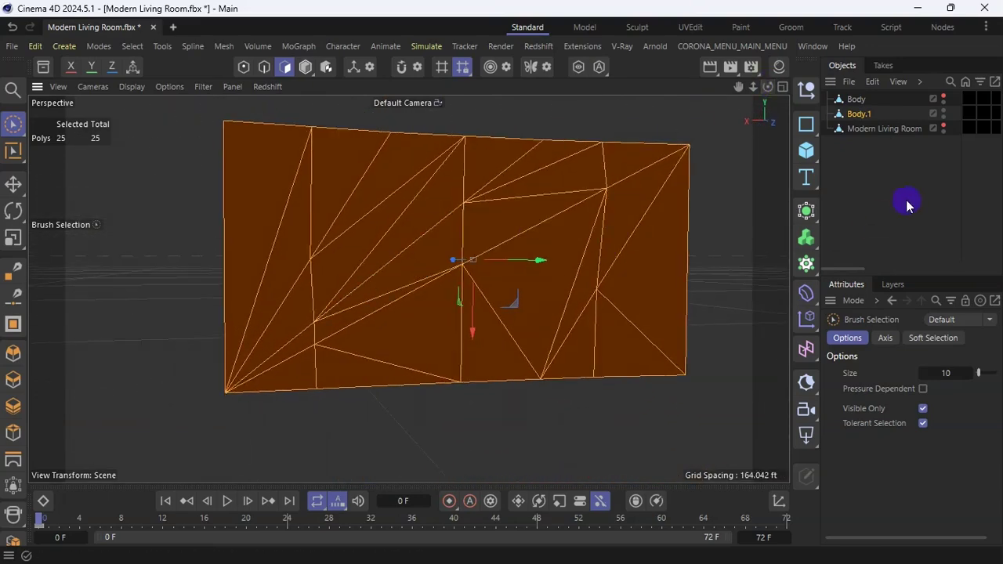
- Show Body again with the TV centered in a frontal view, and open the Material Manager
left_click(944, 95)
left_click_drag(404, 290, 407, 288, "alt")
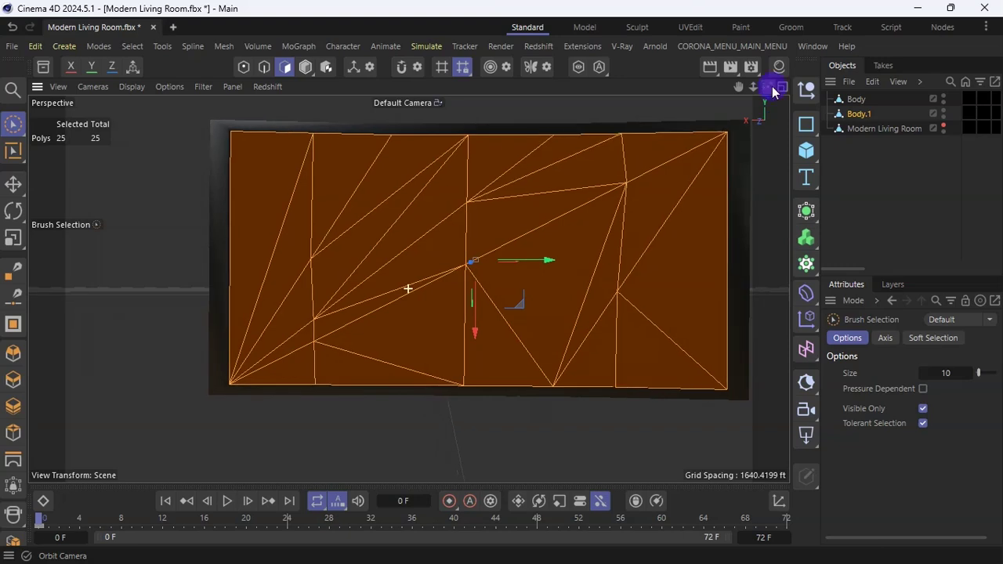
left_click_drag(739, 87, 739, 92)
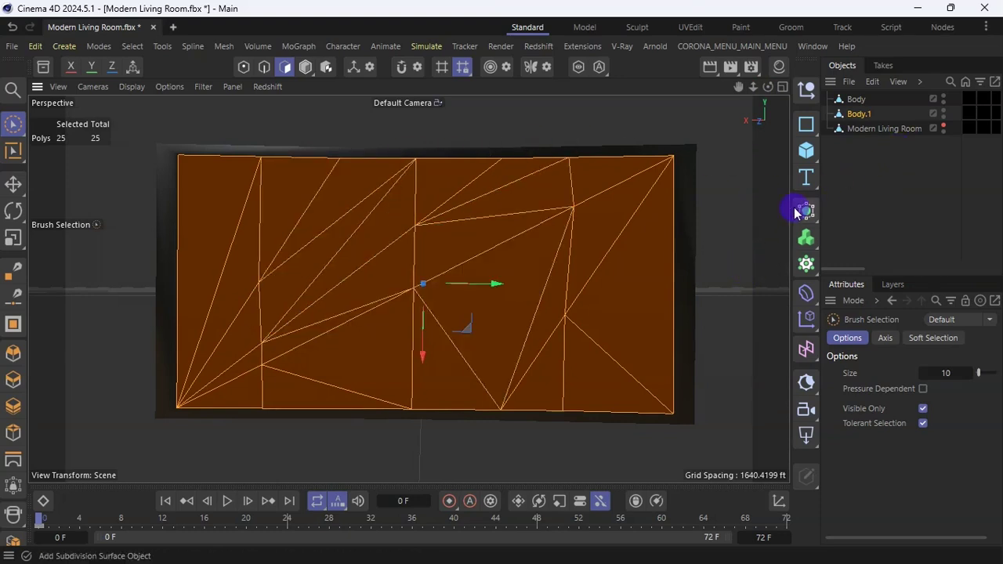
left_click(780, 67)
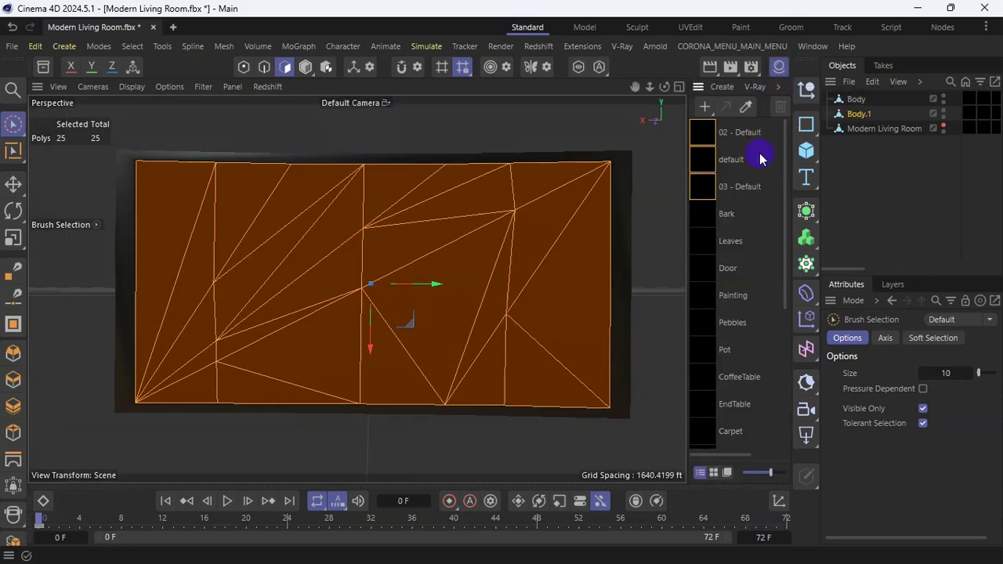
- Create three new standard materials and open the one named Mat for editing
left_click(705, 110)
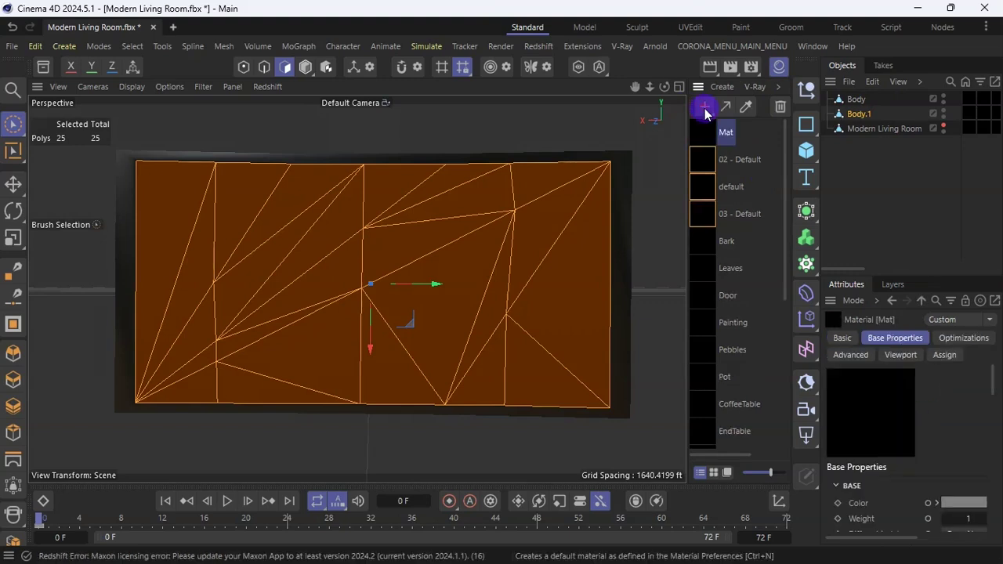
left_click(704, 109)
left_click(705, 110)
left_click(714, 212)
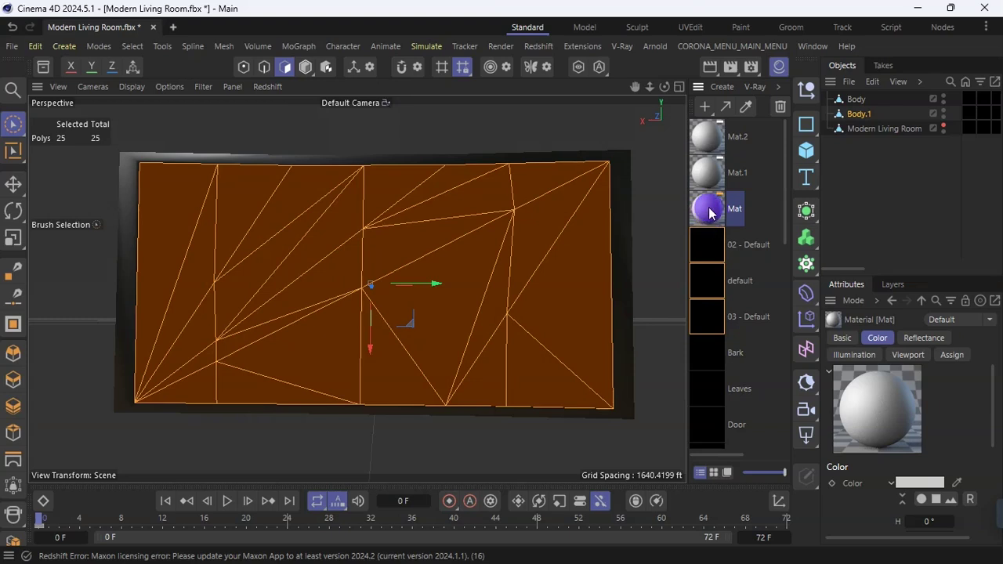
double_click(710, 212)
left_click(664, 251)
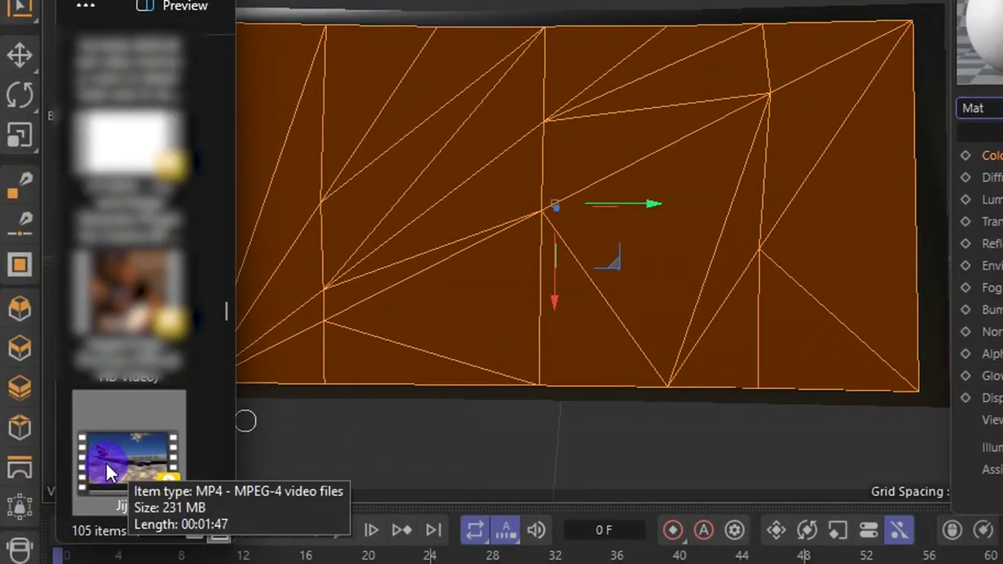
- Load the video Jiji-1.mp4 as Mat's Color texture without copying it to the project location
left_click_drag(108, 460, 1002, 141)
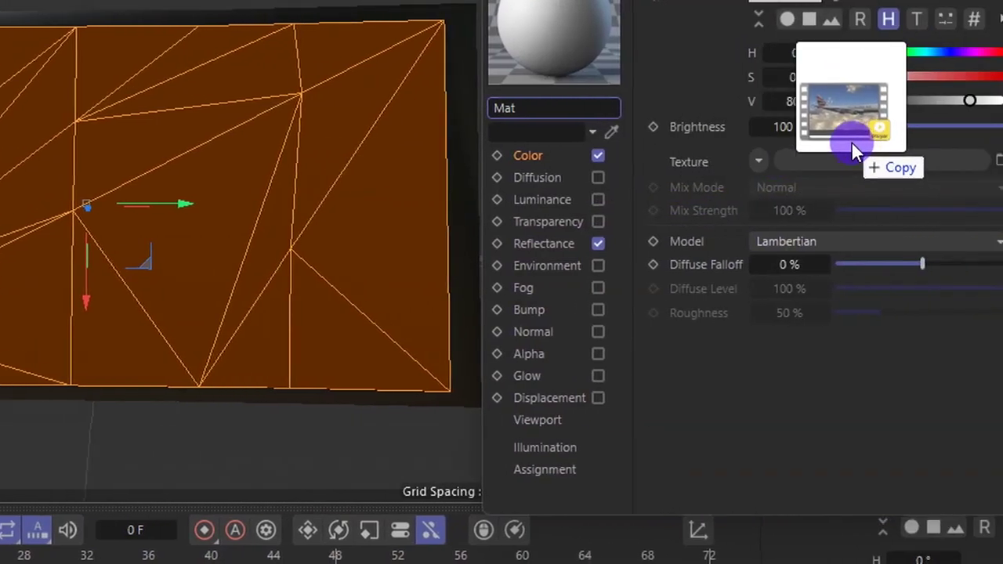
left_click_drag(851, 141, 820, 171)
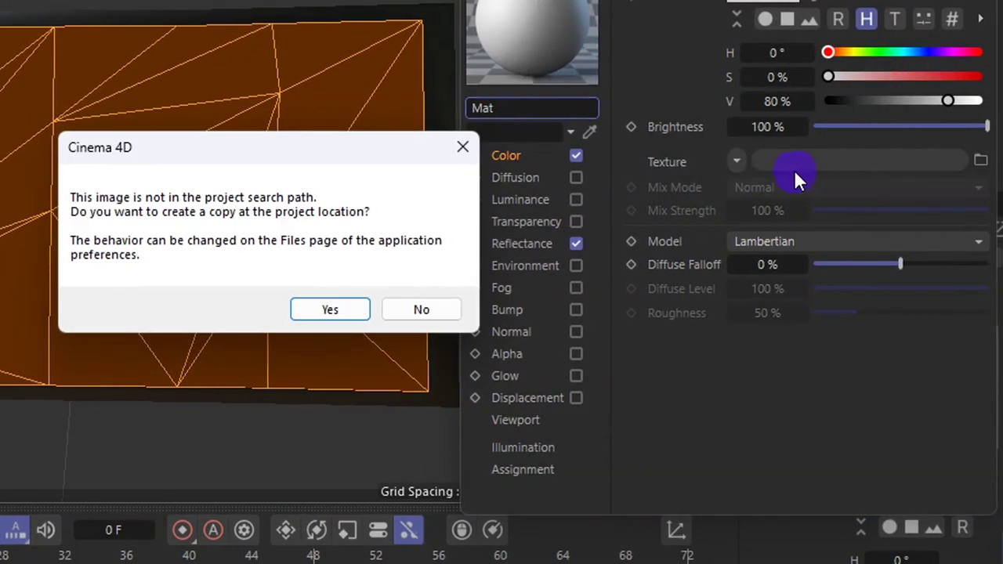
left_click(434, 306)
left_click(654, 303)
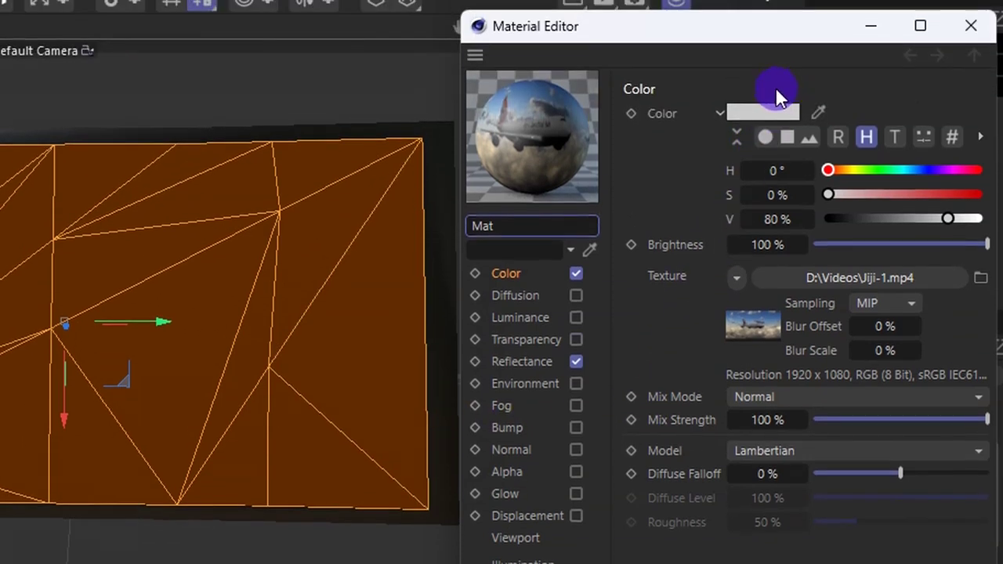
- In the video texture's animation settings, set Timing to Range and calculate the movie's frame values
left_click(796, 278)
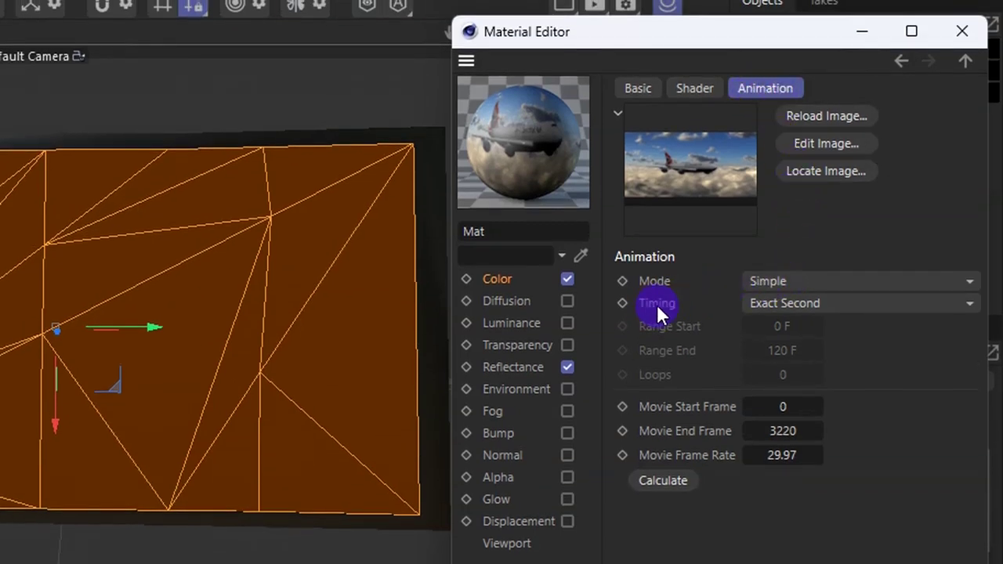
left_click(803, 306)
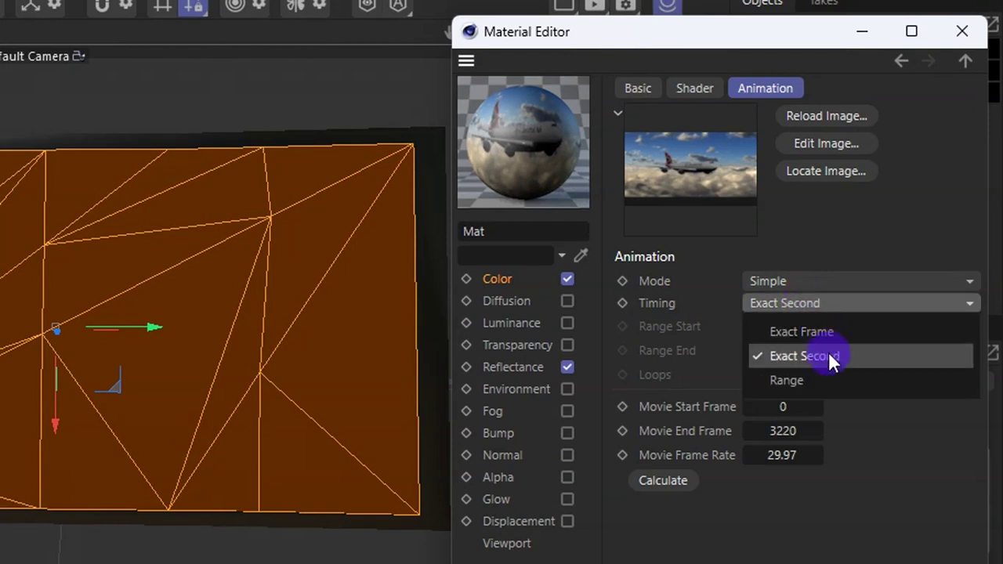
left_click(829, 382)
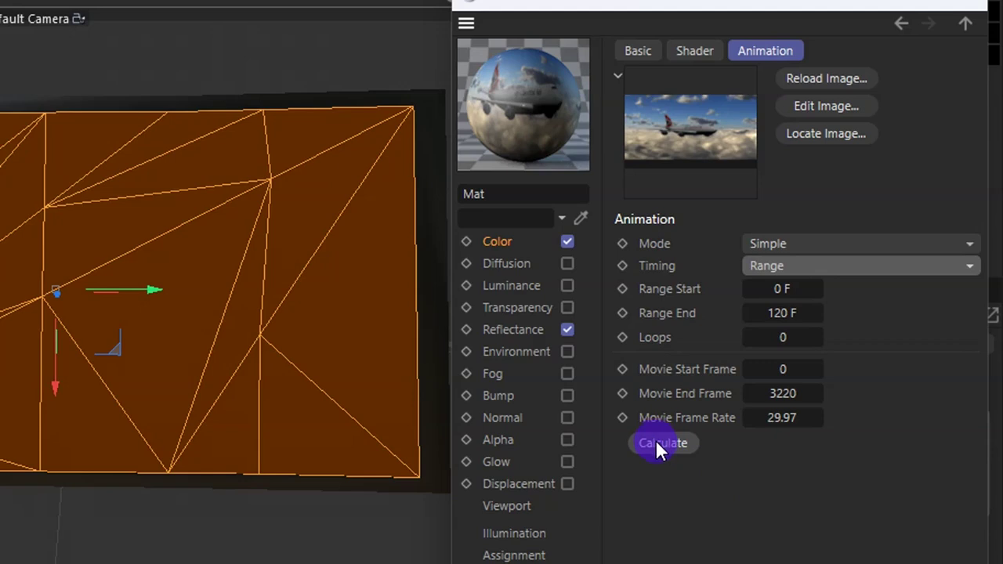
left_click(656, 442)
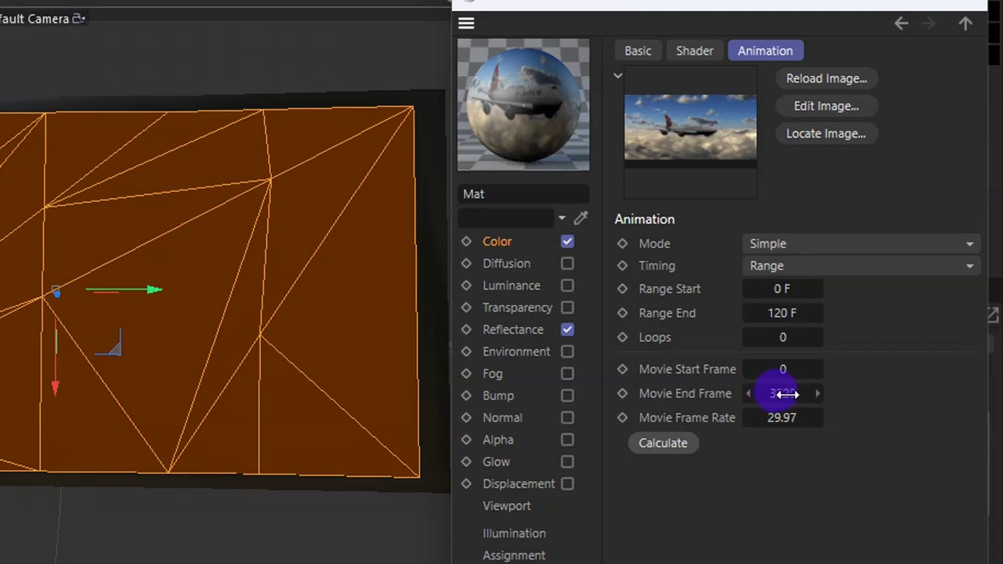
- Set the video texture's Movie End Frame to 500
left_click_drag(785, 393, 780, 397)
double_click(782, 395)
right_click(785, 399)
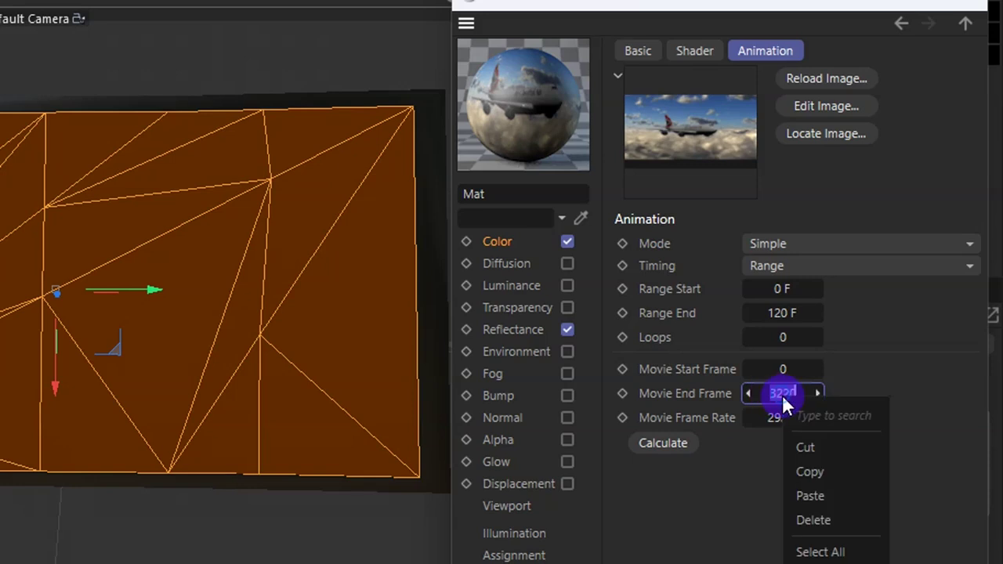
left_click(784, 396)
key("BackSpace")
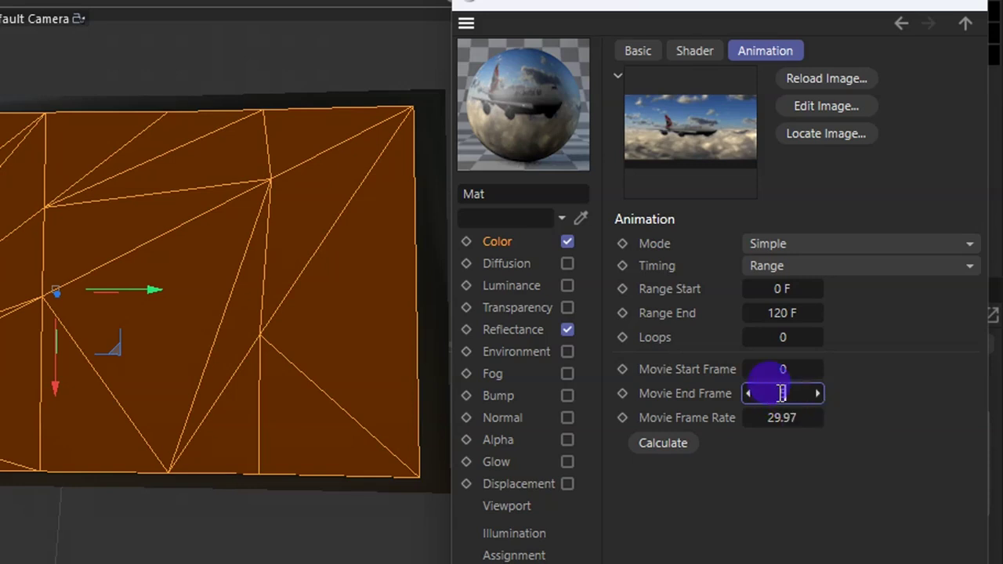
type("500")
key("Return")
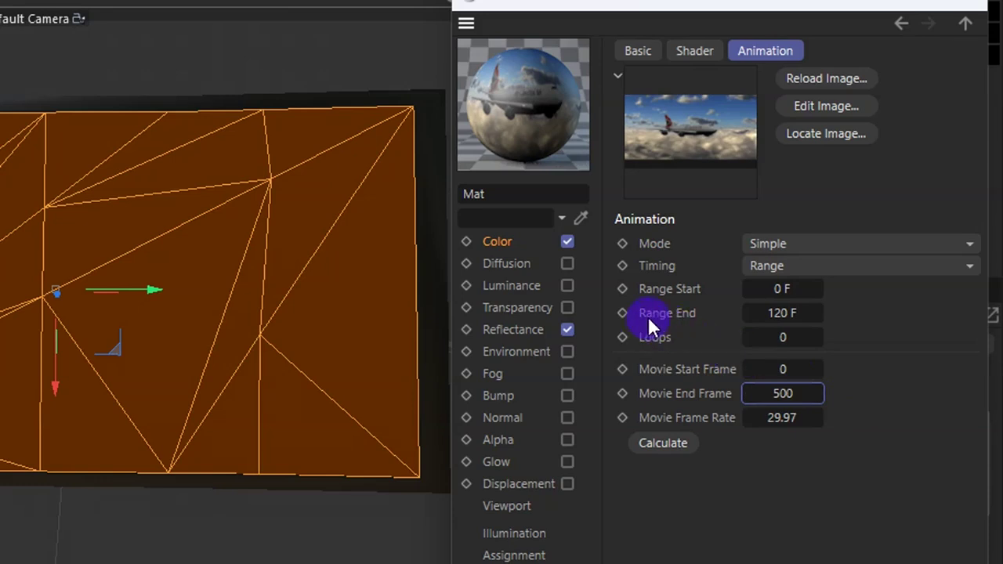
- Set the video texture's Range End to 500 F and copy that value
left_click(782, 312)
key("BackSpace")
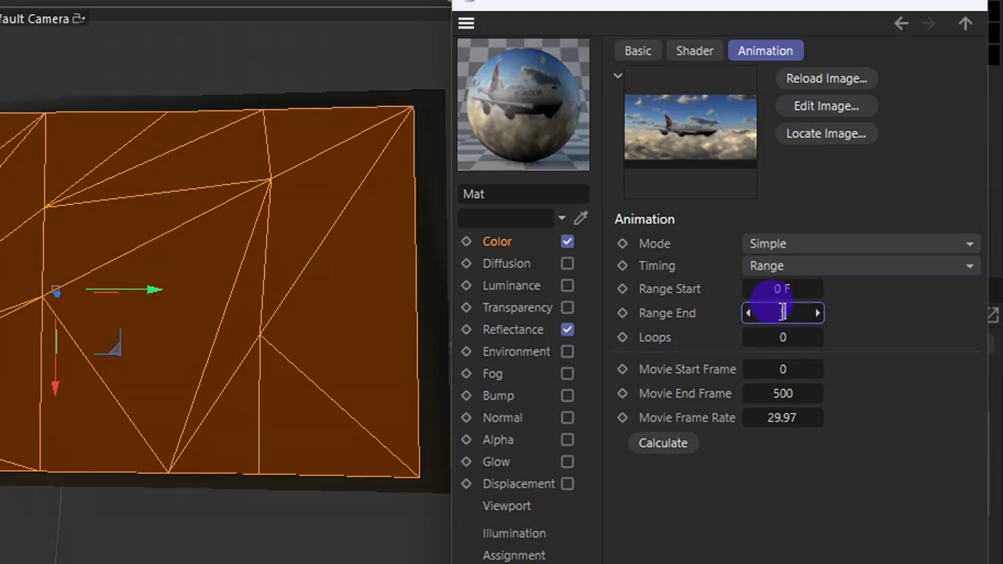
key("Return")
left_click(776, 313)
right_click(781, 320)
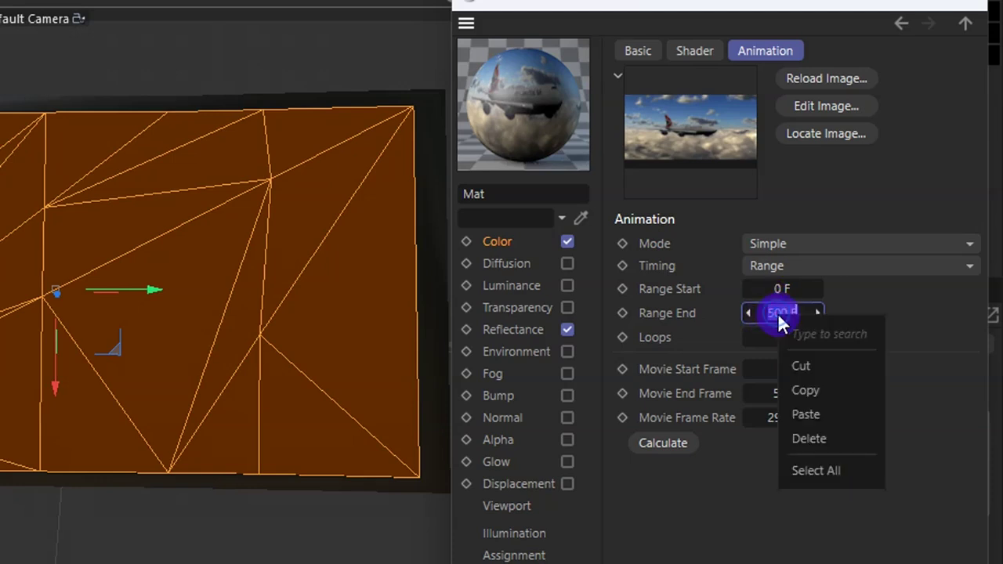
left_click(808, 389)
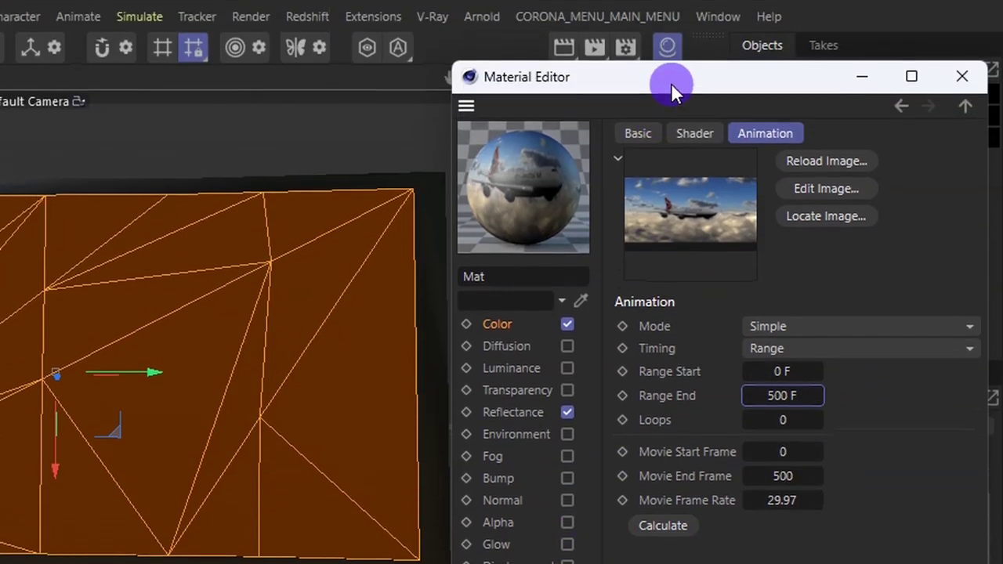
- Extend the project timeline's end to 500 F using the copied value
left_click_drag(671, 82, 668, 33)
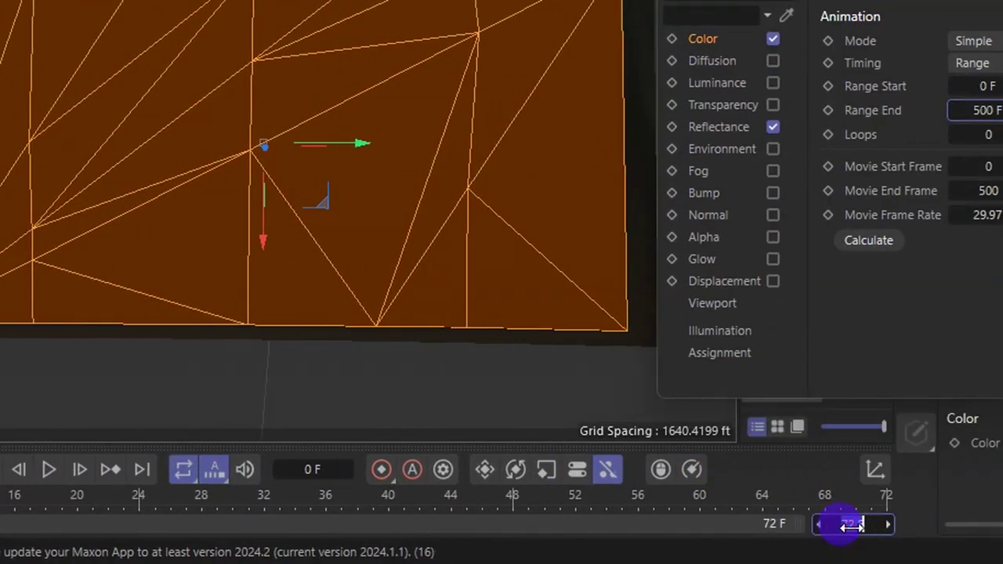
right_click(852, 525)
left_click(851, 487)
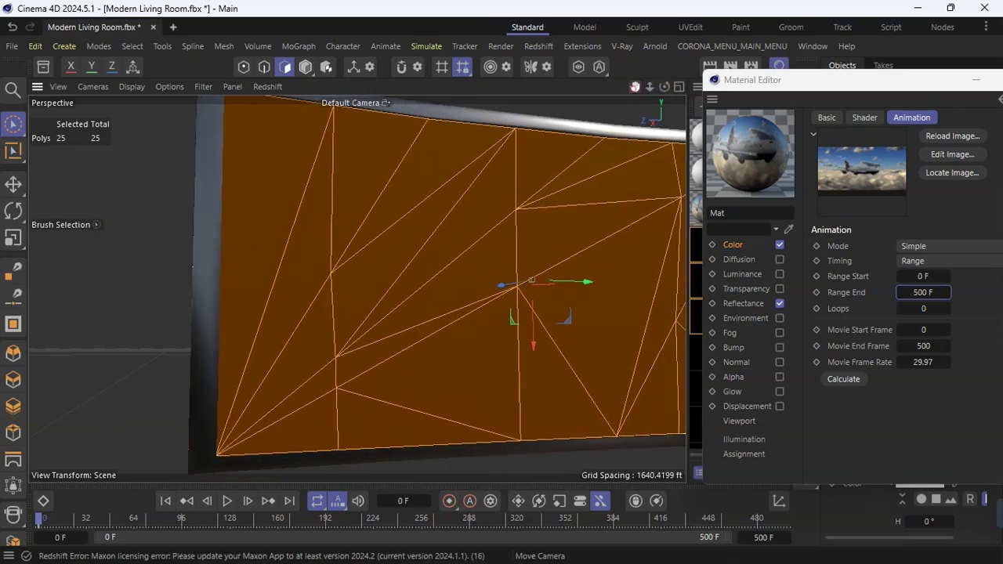
- Apply the Mat video material to the selected Body.1 polygons of the TV screen
left_click_drag(635, 87, 635, 98)
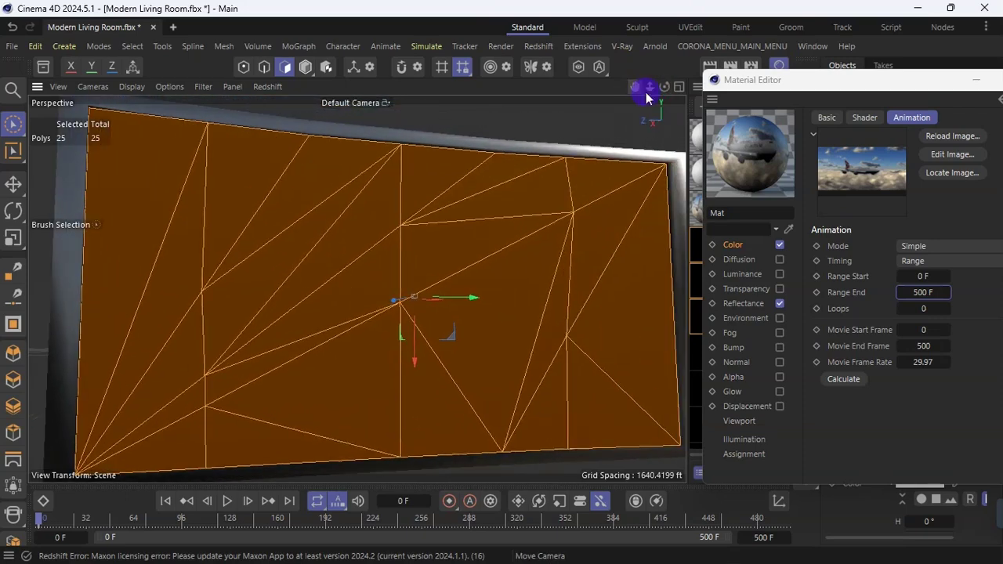
scroll(297, 200, "down", 3)
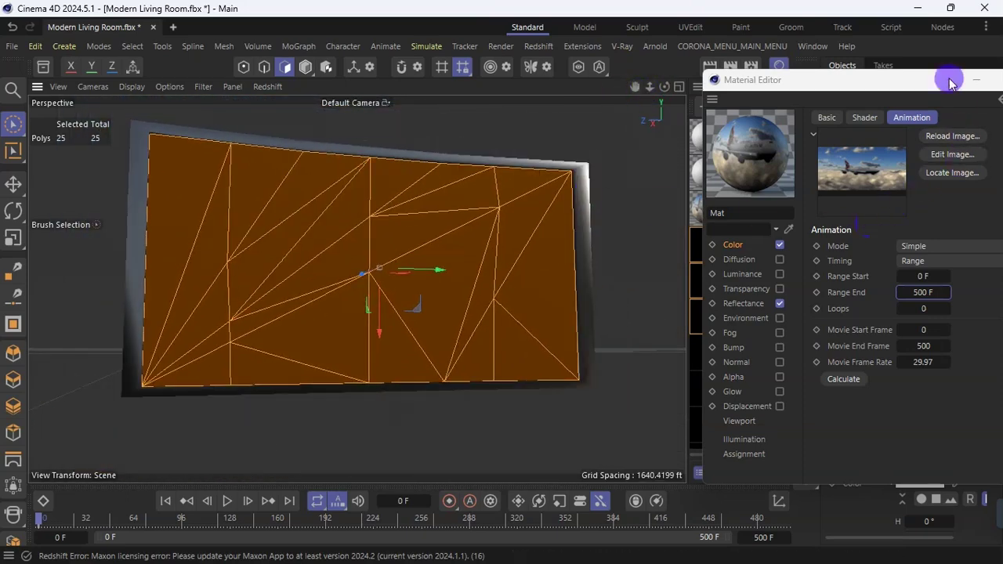
left_click_drag(765, 89, 776, 344)
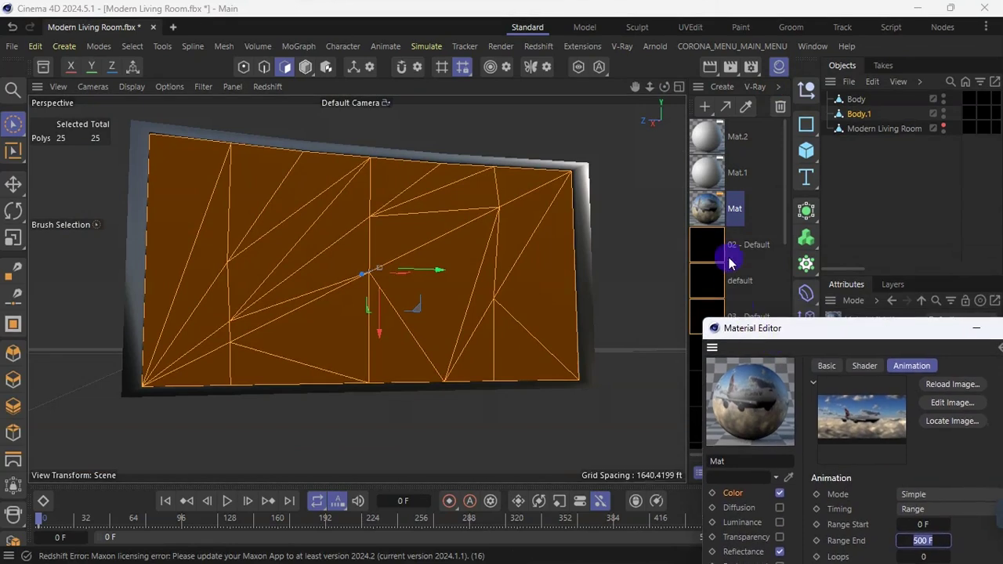
left_click(710, 212)
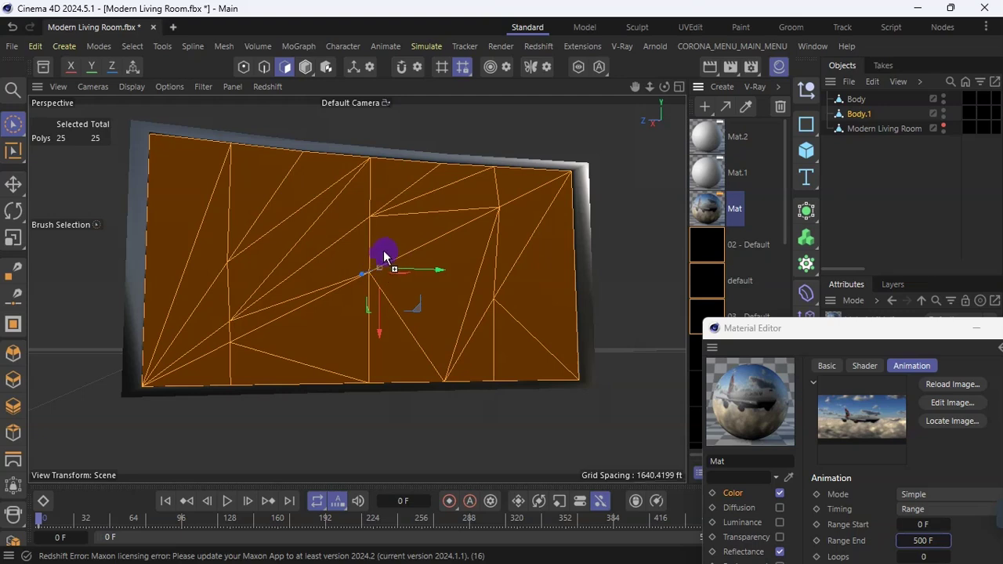
left_click_drag(384, 258, 385, 258)
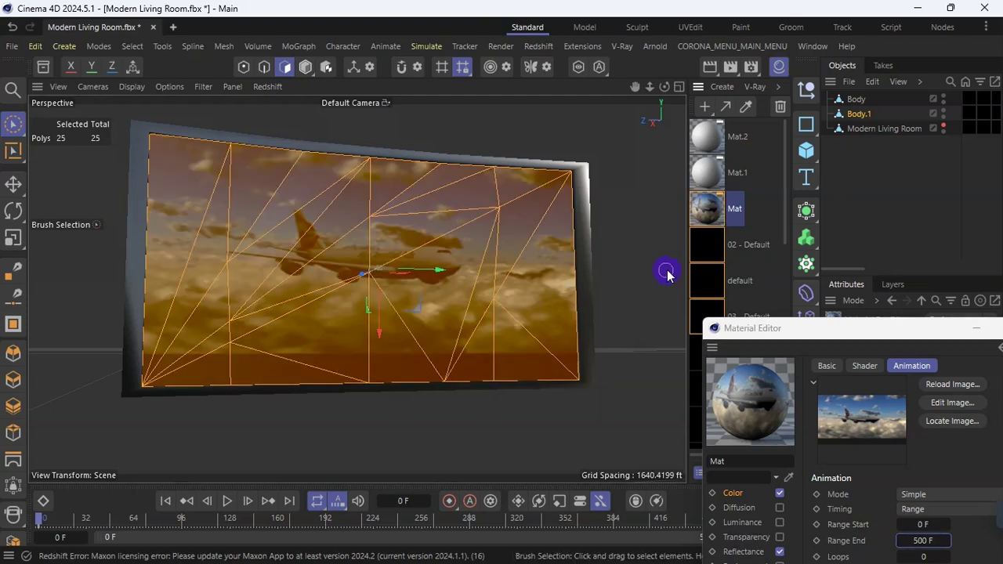
left_click_drag(665, 86, 630, 87)
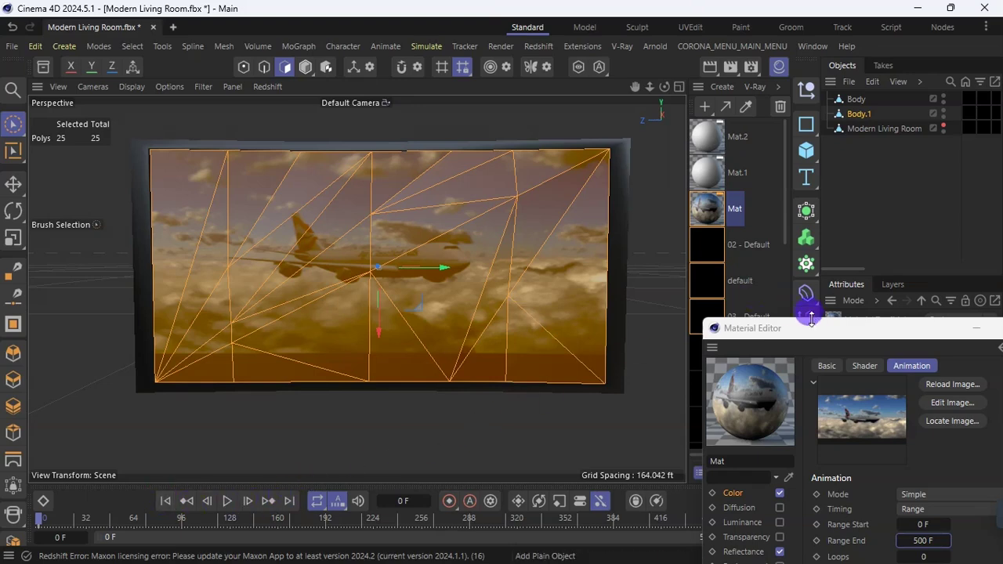
- In Mat's viewport settings, enable Animate Preview and set Texture Preview Size to No Scaling
left_click_drag(748, 328, 746, 45)
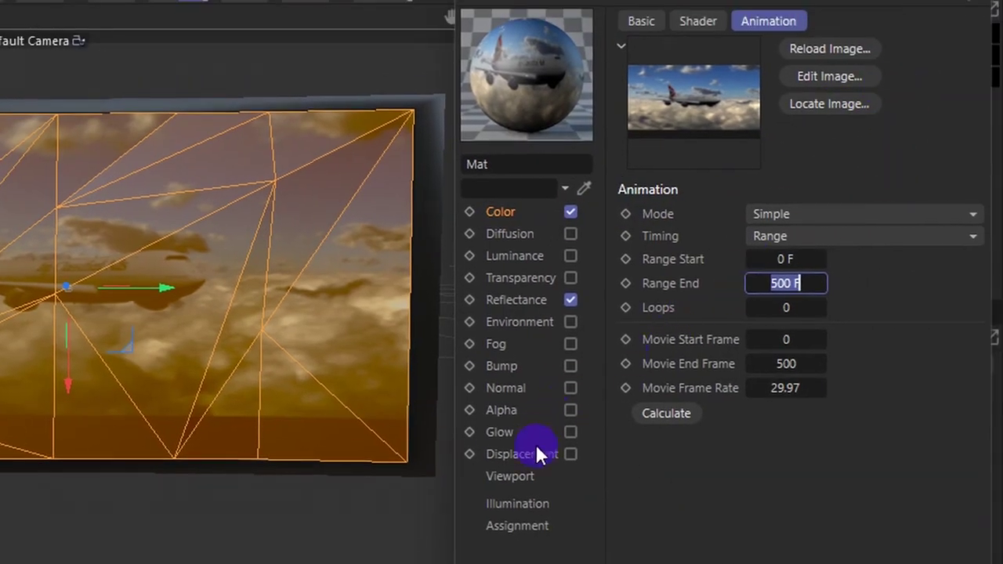
left_click(511, 472)
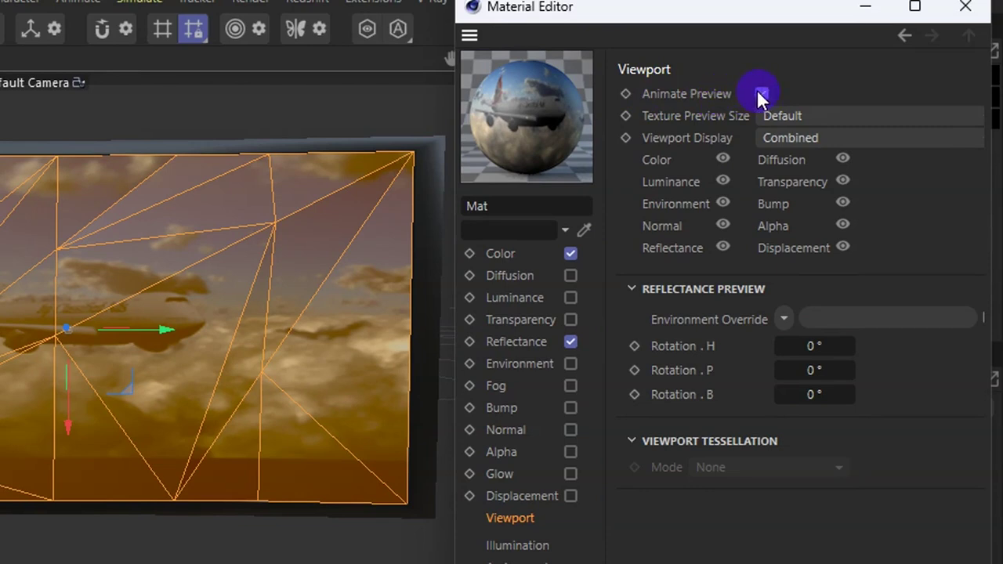
left_click(806, 116)
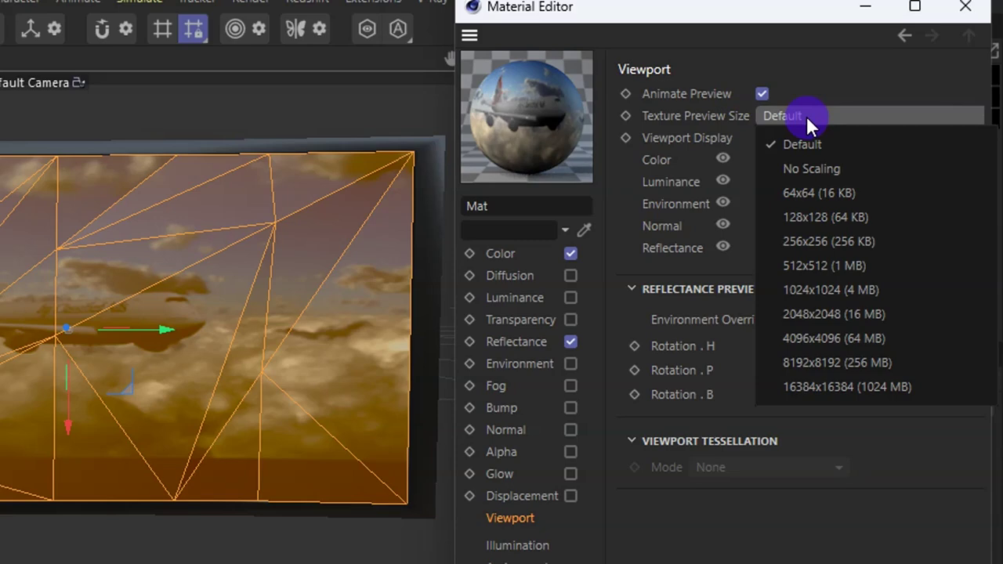
left_click(821, 171)
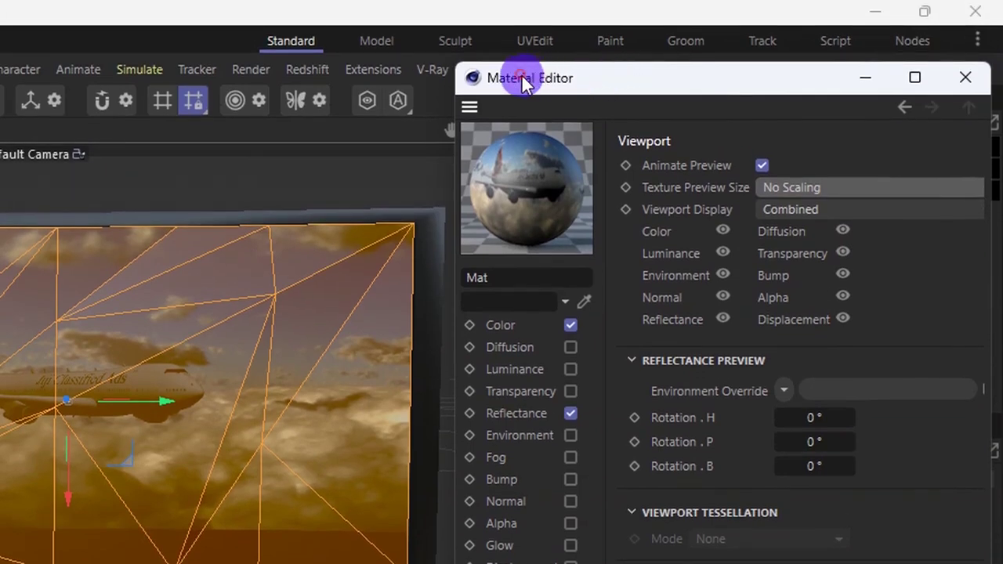
left_click_drag(525, 80, 666, 163)
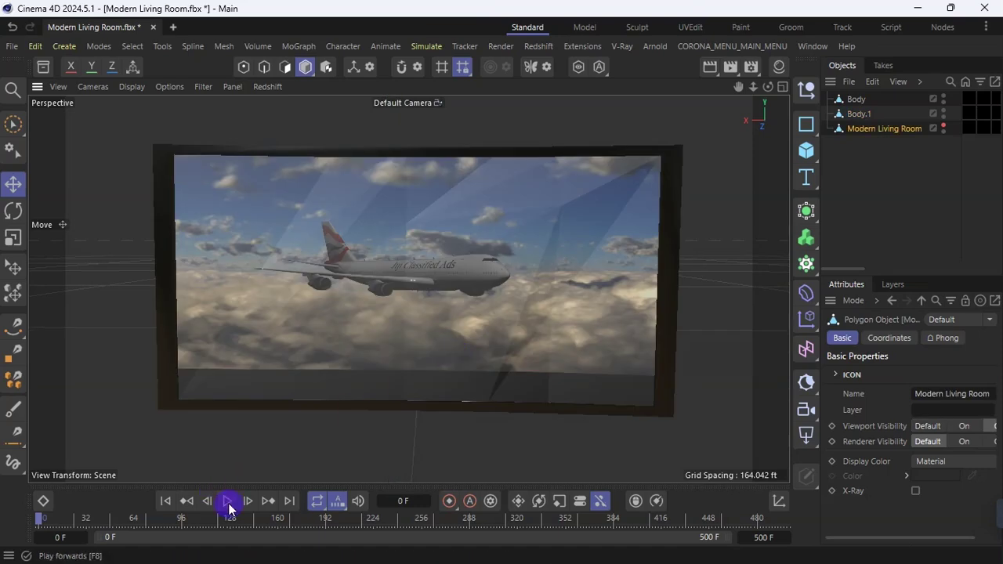
- Preview the TV video by playing the animation with Modern Living Room shown around it, and return to the first frame
left_click(228, 502)
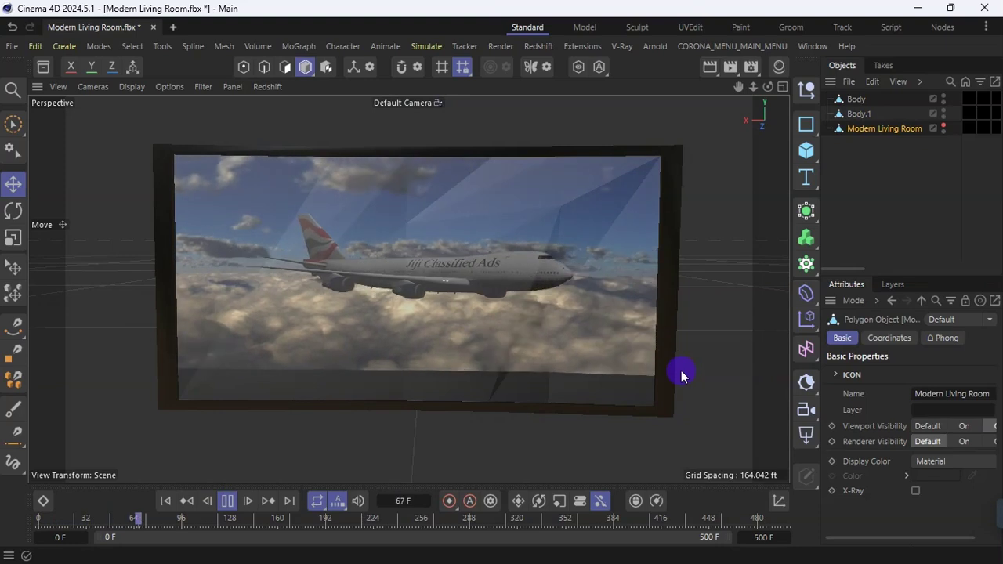
left_click(944, 124)
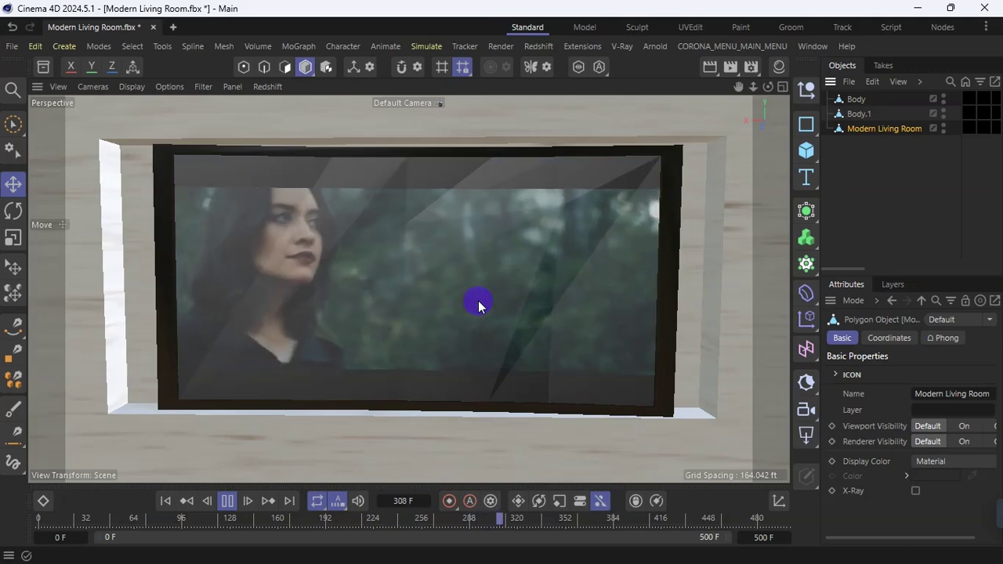
scroll(405, 294, "down", 4)
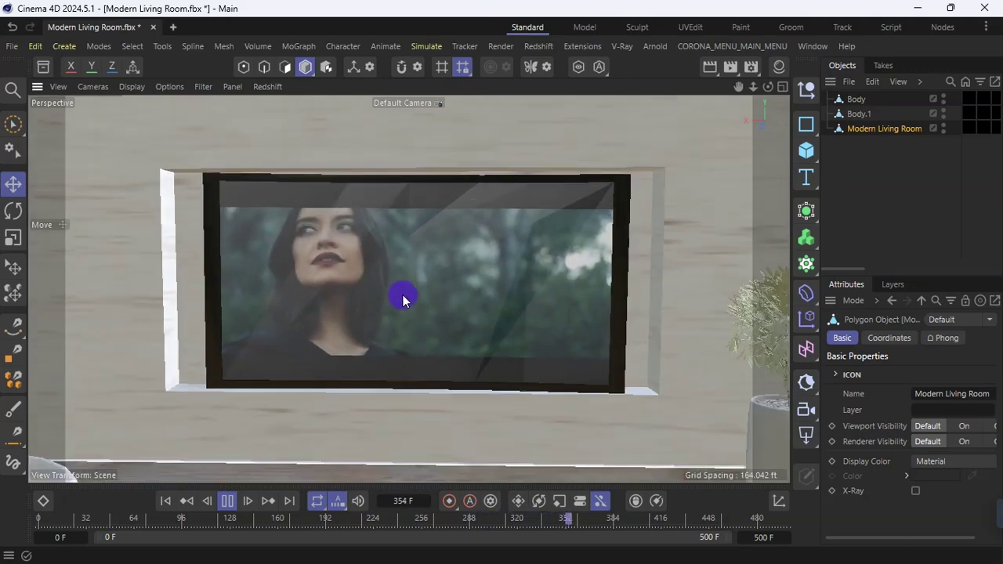
scroll(392, 297, "down", 8)
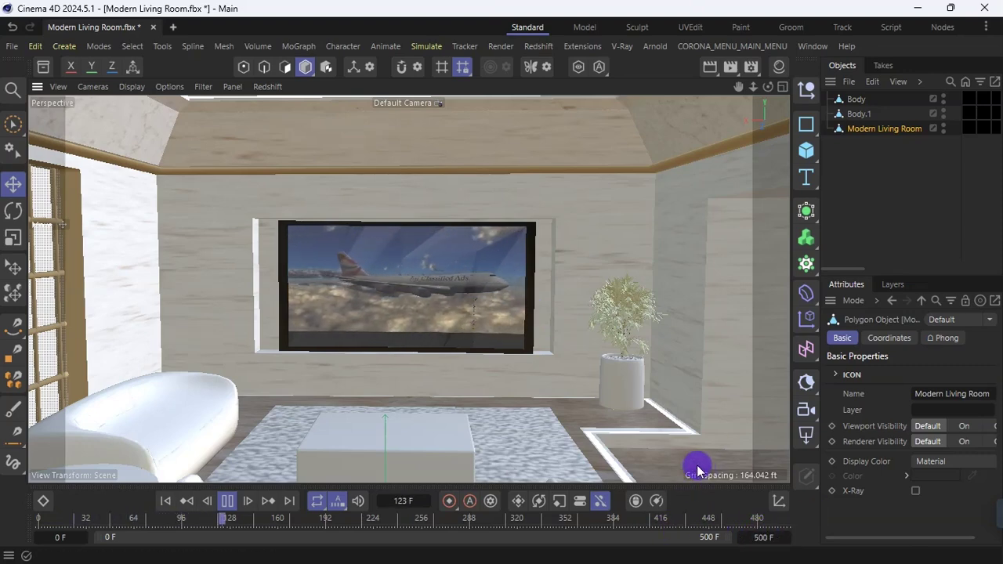
left_click(228, 502)
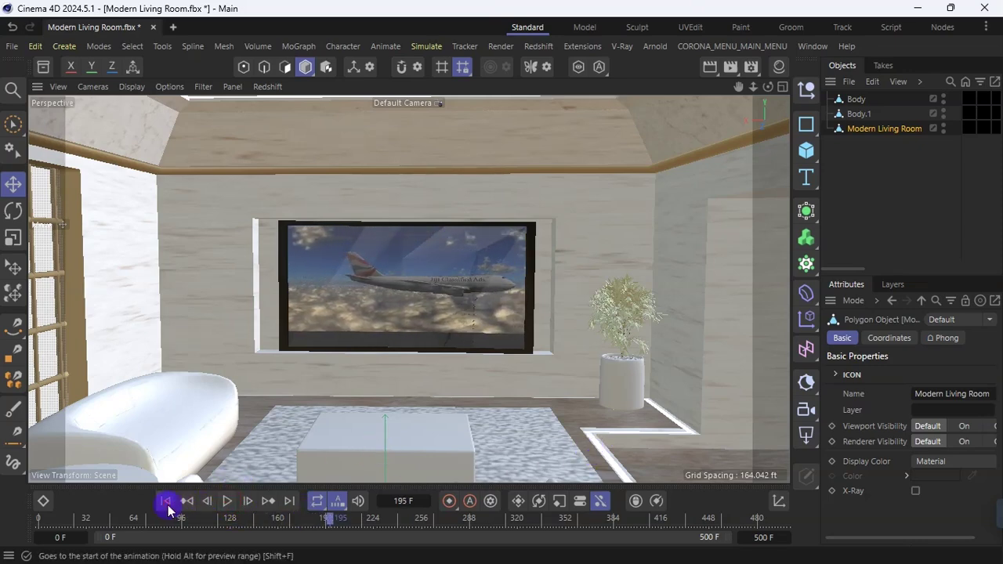
left_click(165, 501)
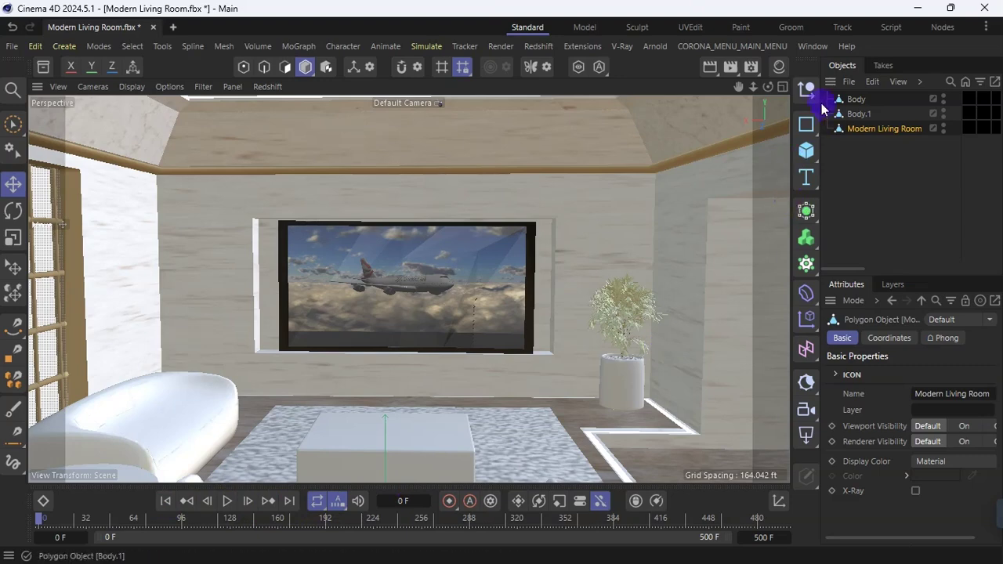
- Recalculate the movie end frame of Mat's Color video texture and copy the value into Range End as 3220 F
left_click(779, 69)
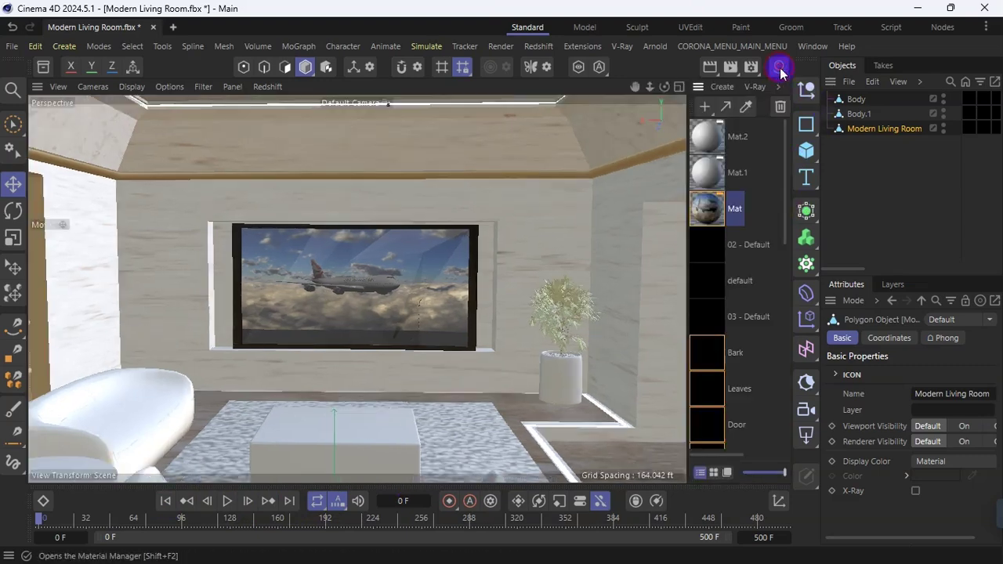
double_click(704, 219)
left_click_drag(763, 157, 727, 84)
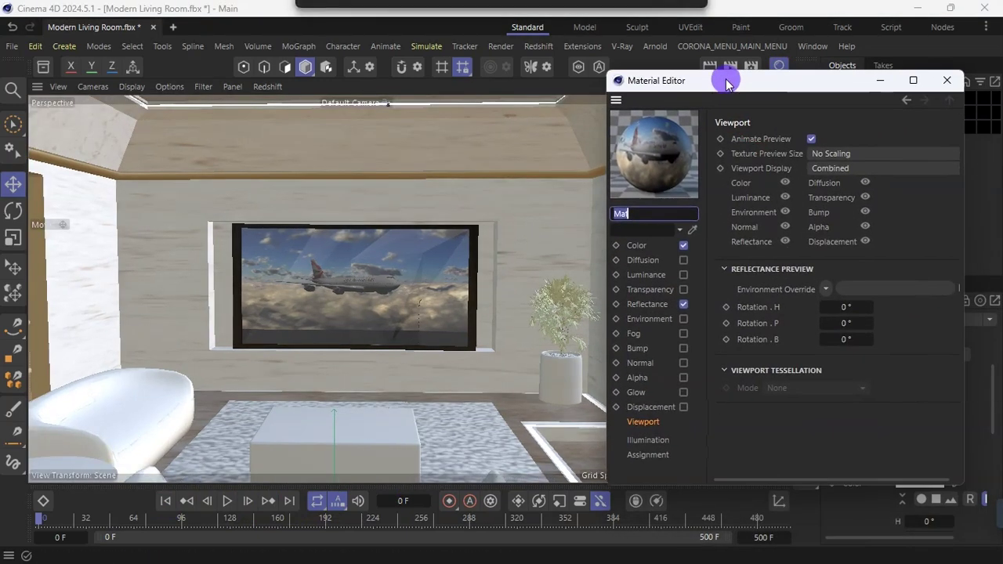
left_click(640, 248)
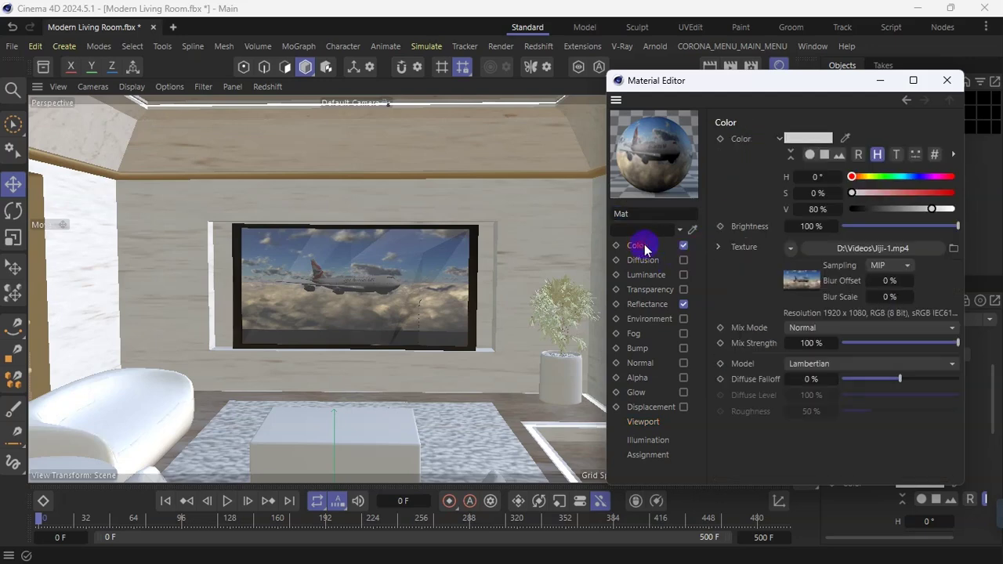
left_click(862, 250)
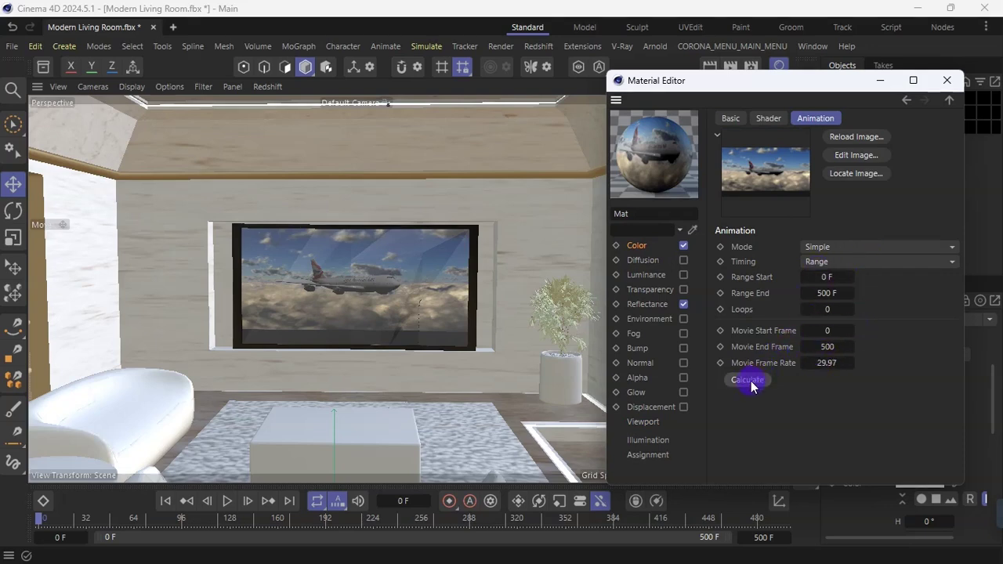
right_click(828, 346)
key("ctrl+c")
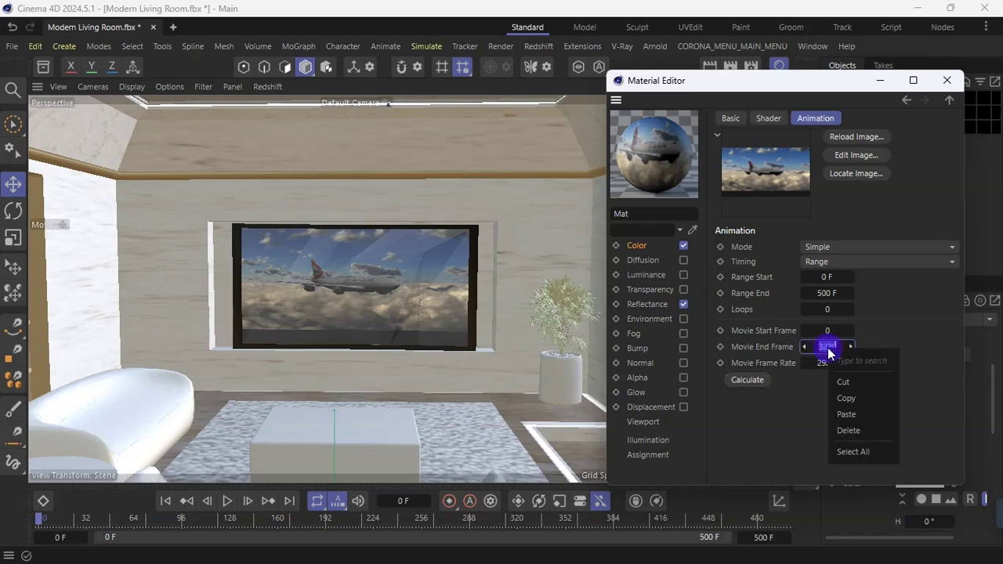
left_click(853, 399)
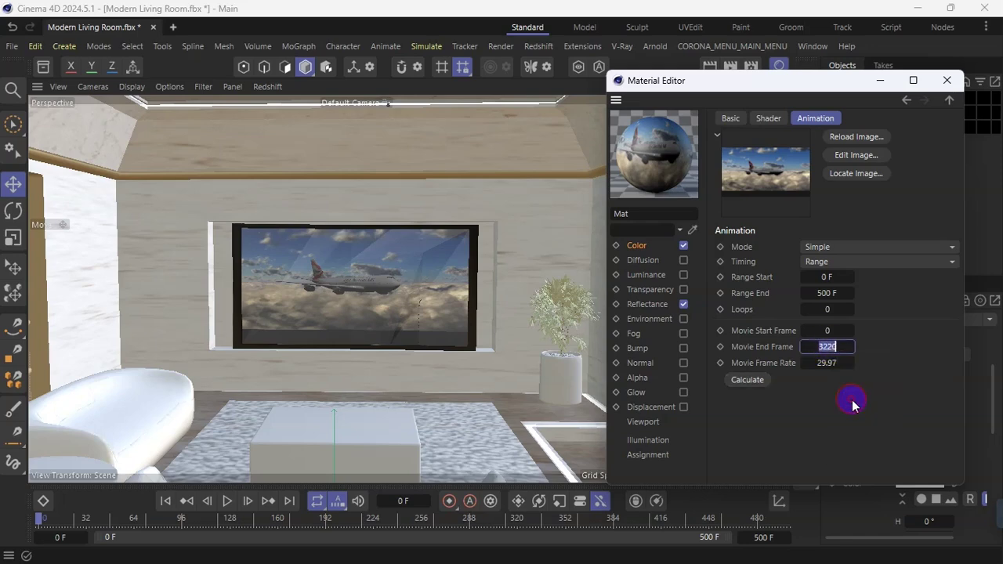
right_click(827, 293)
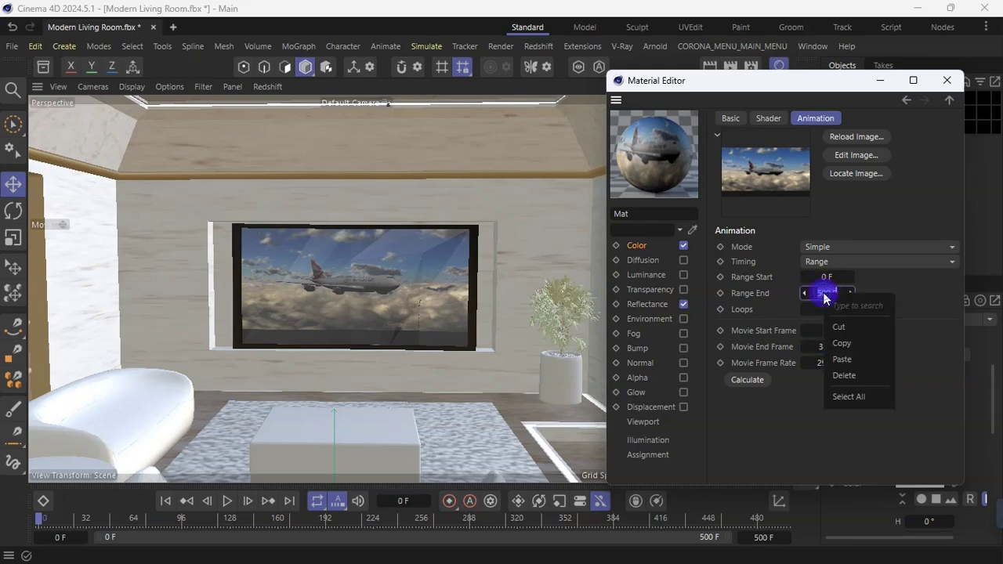
left_click(851, 359)
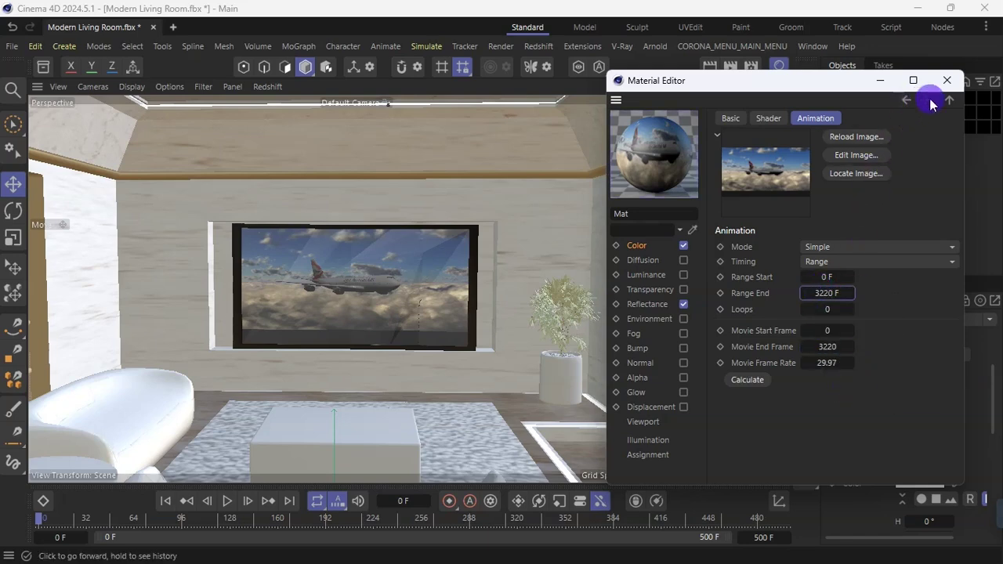
left_click(947, 80)
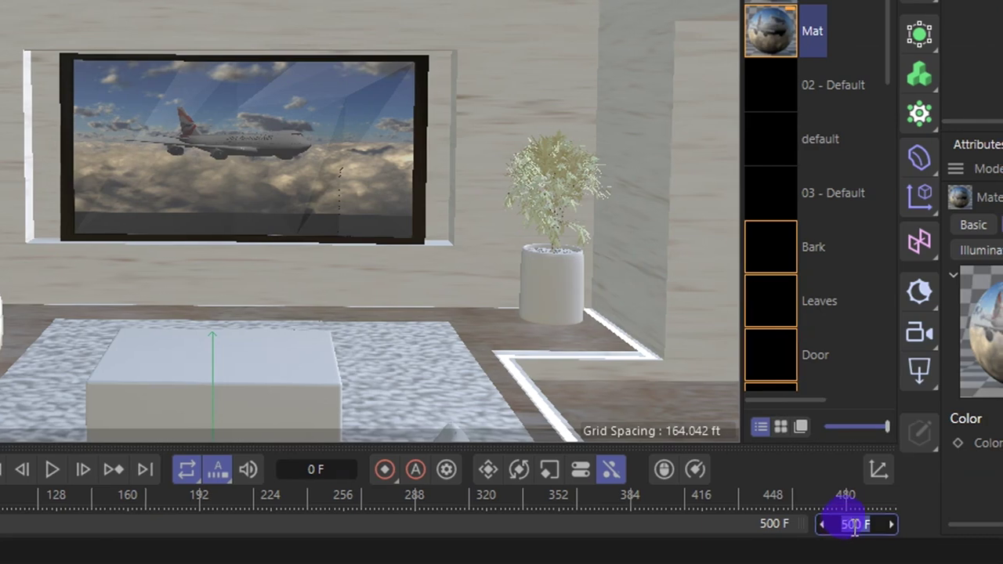
- Extend the project timeline's end to 3220 F using the copied value and hide the material list
right_click(762, 539)
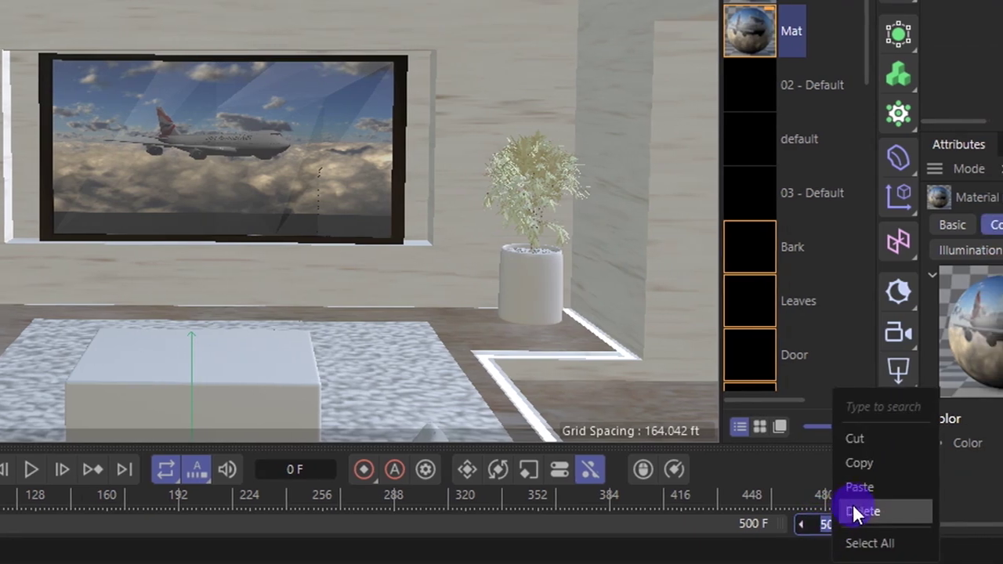
left_click(851, 490)
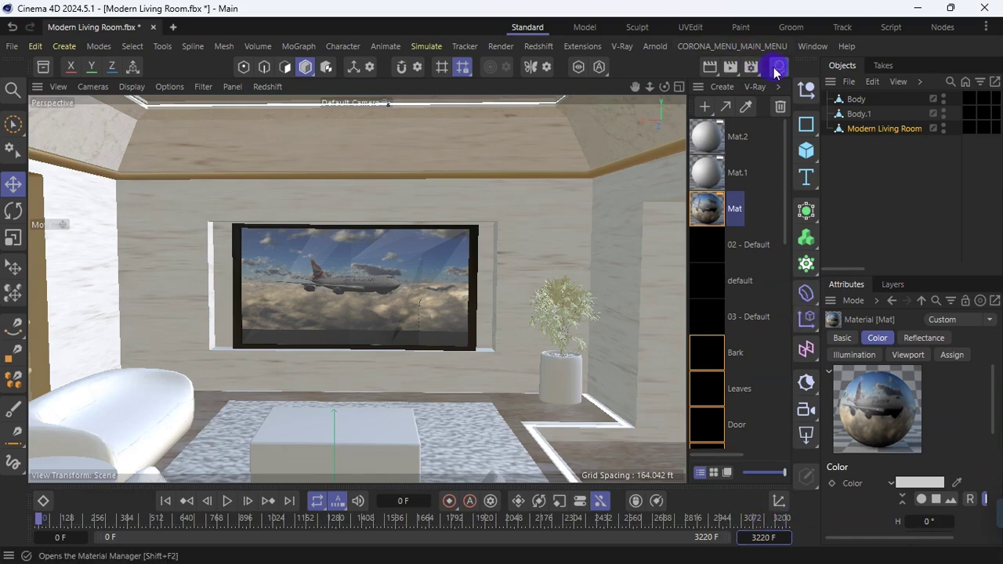
left_click(778, 71)
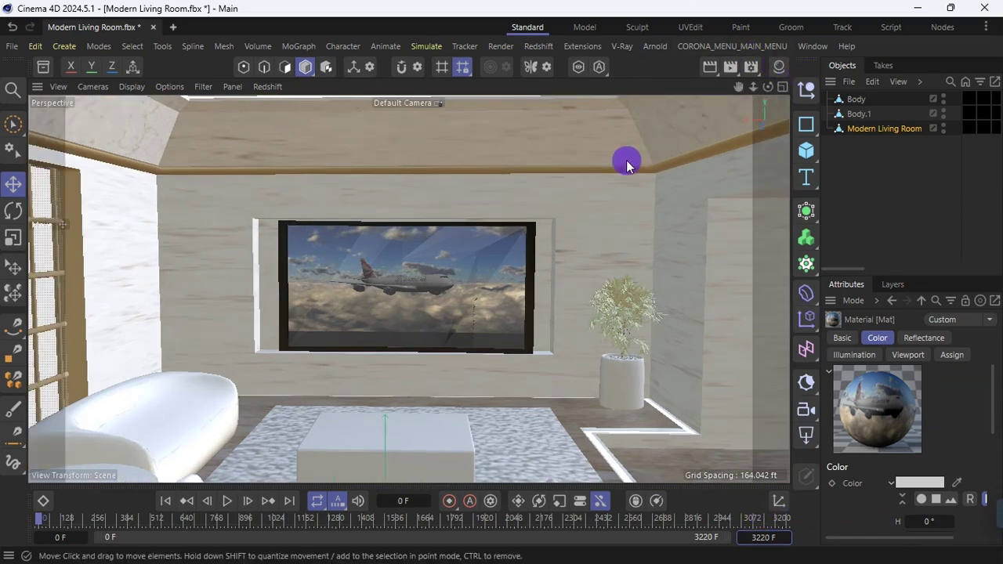
- Play the full-length video on the TV in the maximized viewport, then stop playback and return to the first frame
key("ctrl+Tab")
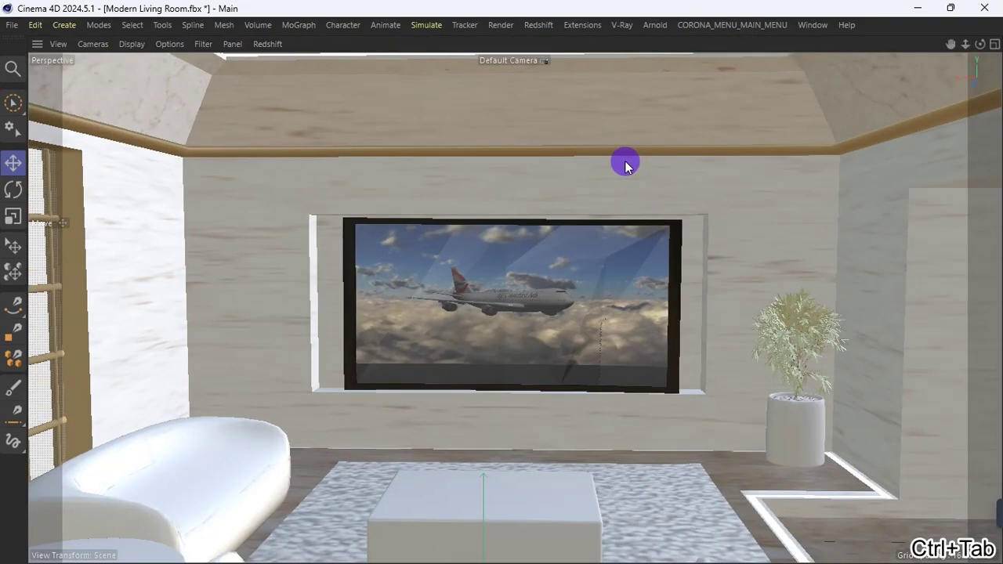
key("ctrl+Tab")
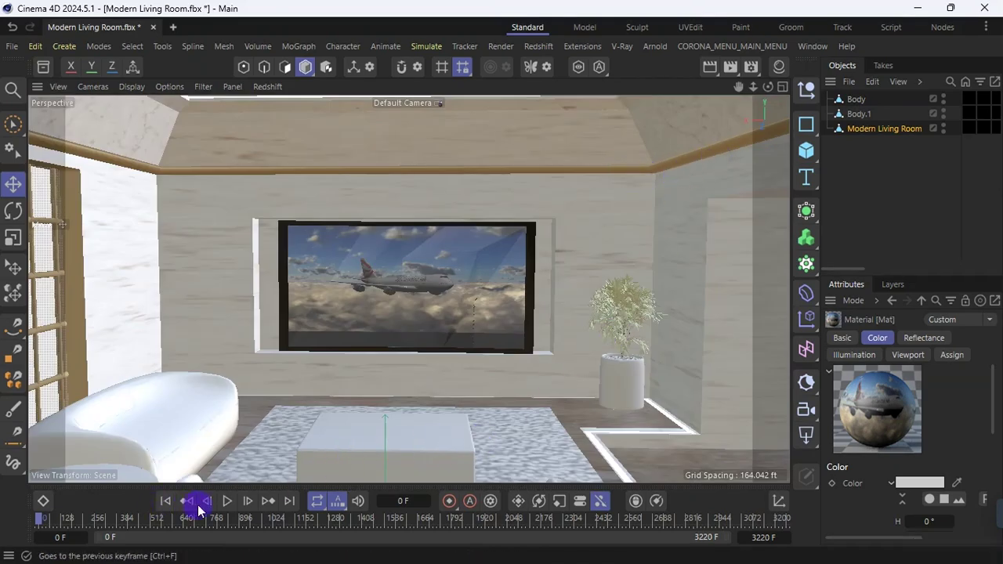
left_click(229, 502)
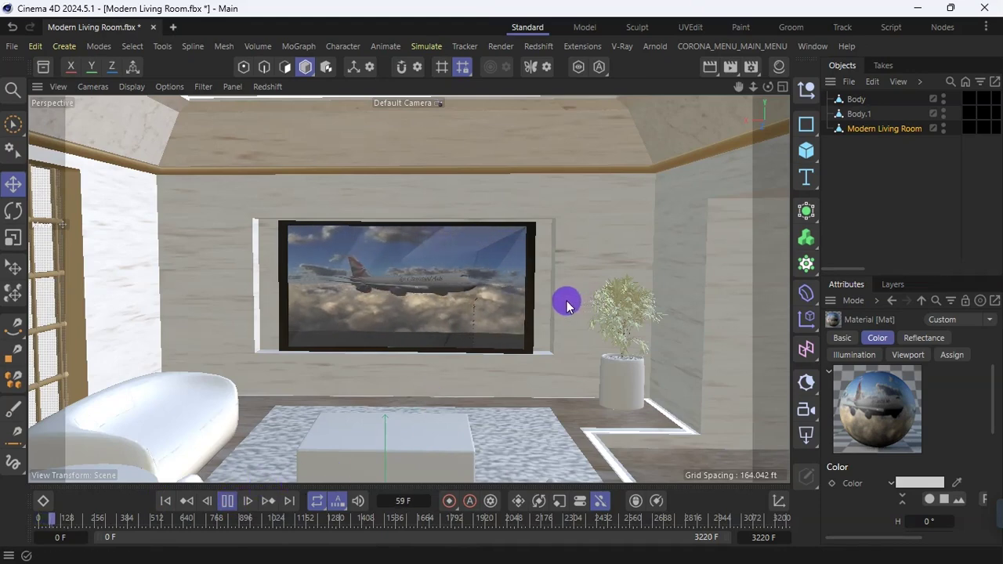
key("ctrl+Tab")
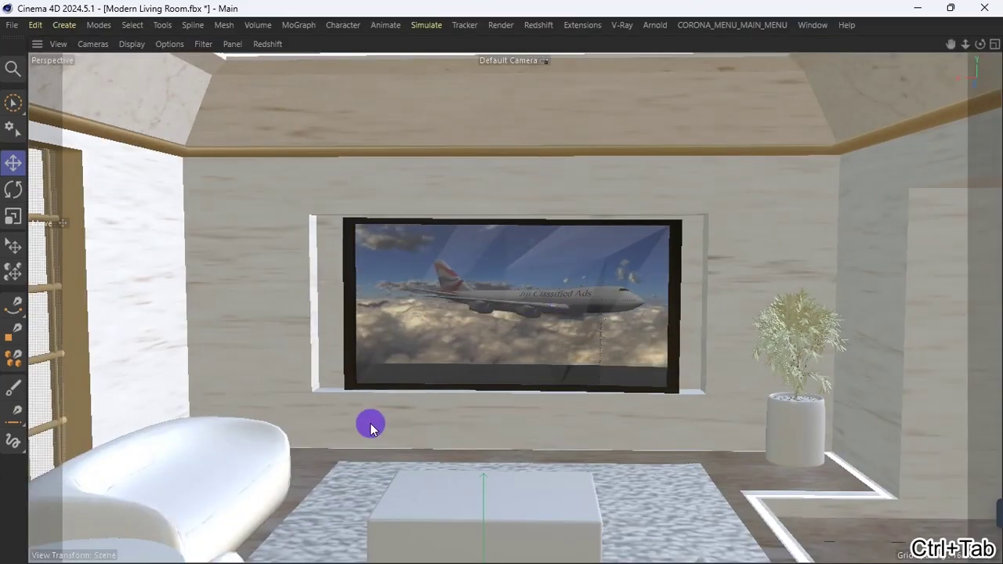
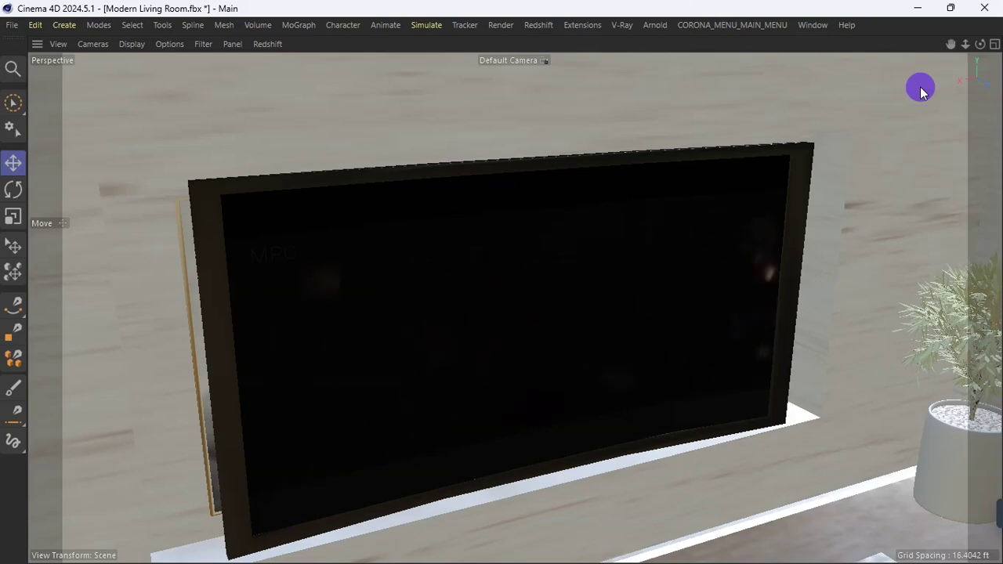
key("ctrl+Tab")
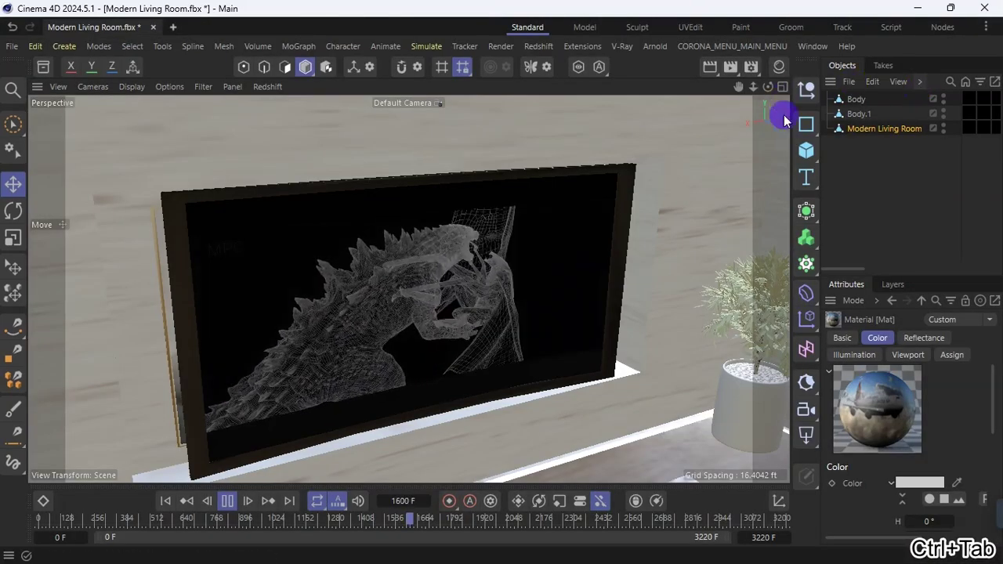
left_click(226, 502)
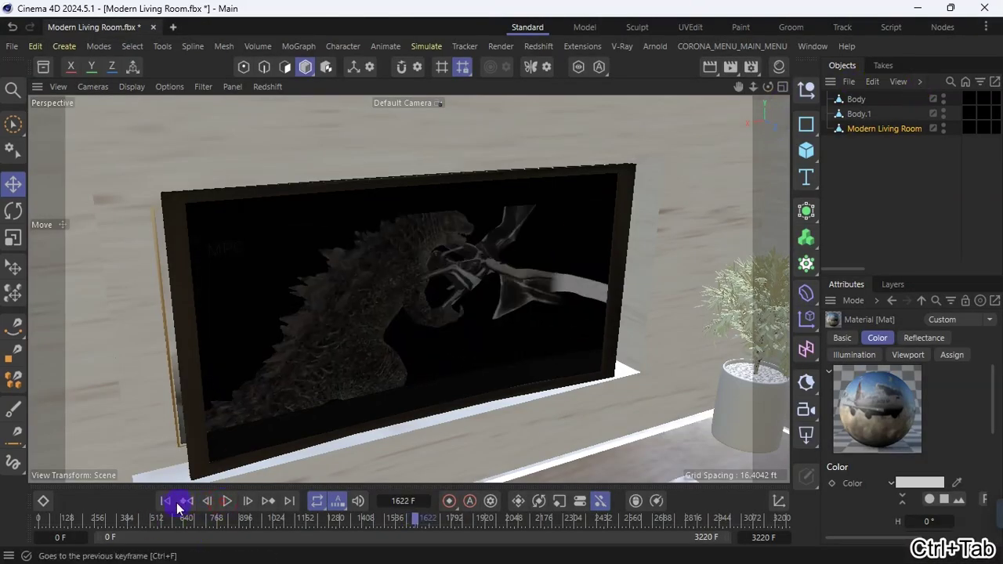
left_click(165, 500)
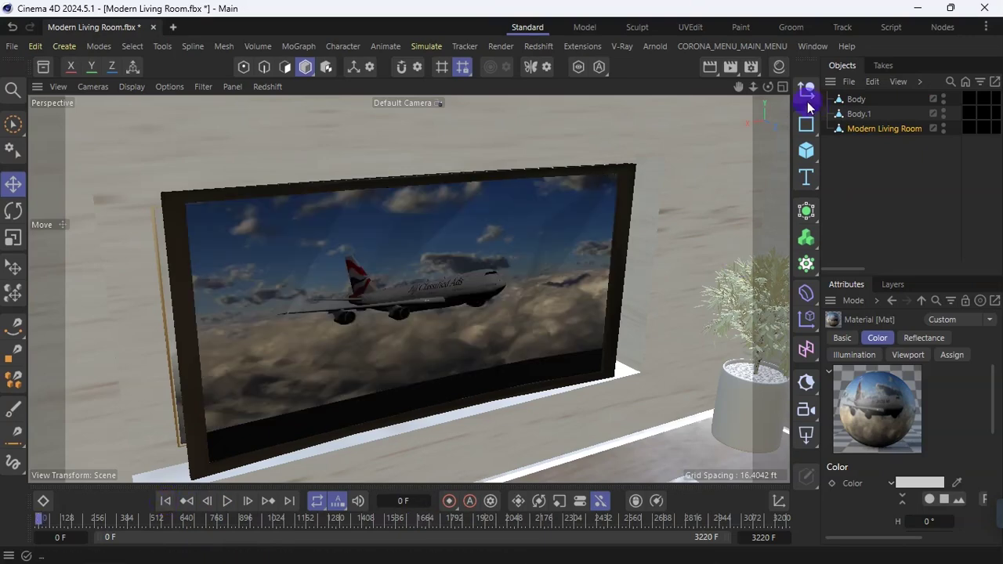
- Load copter0000.png from the combine folder in File Explorer as Mat.1's Color texture, without copying it to the project location
left_click(779, 67)
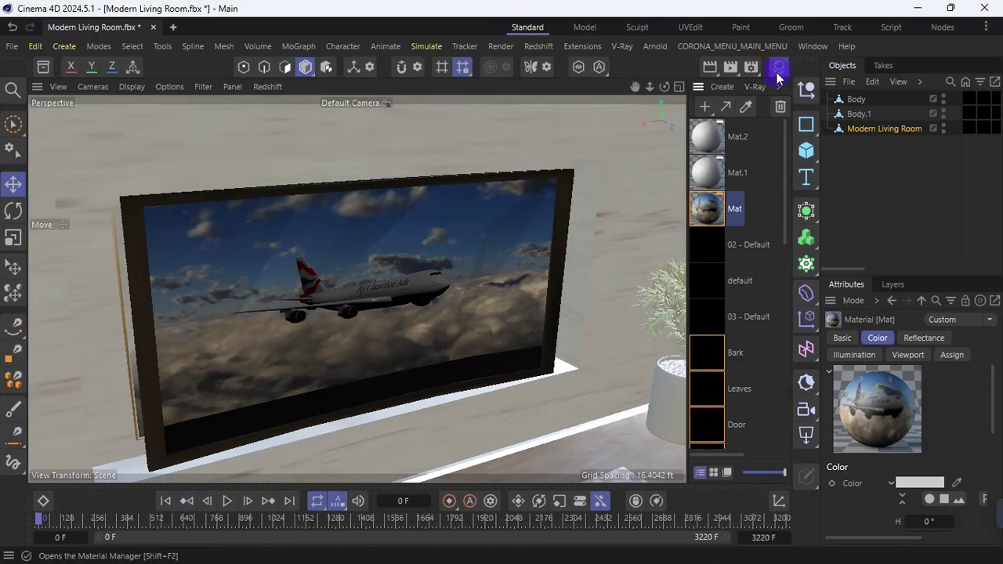
left_click(708, 174)
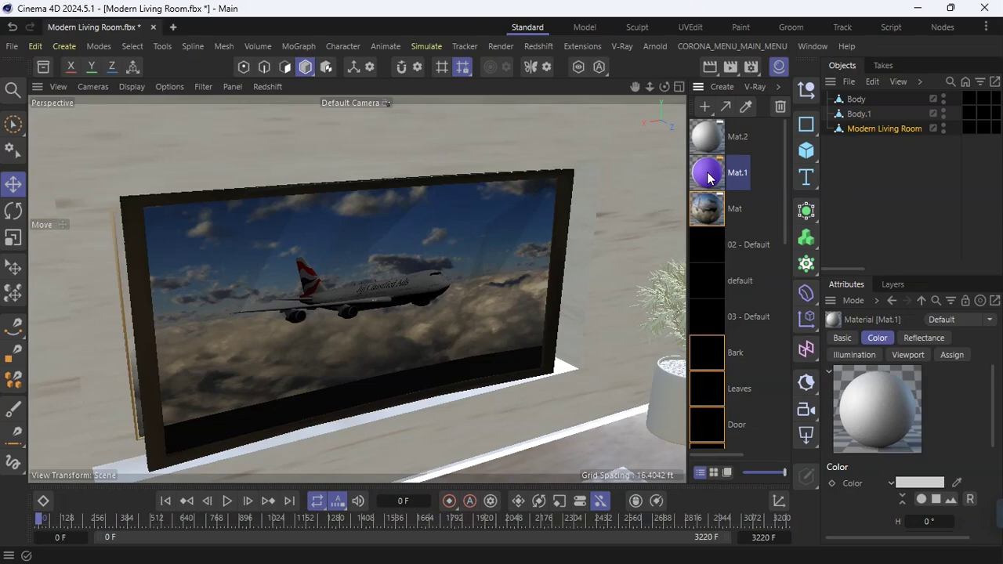
double_click(707, 174)
left_click_drag(729, 156, 726, 69)
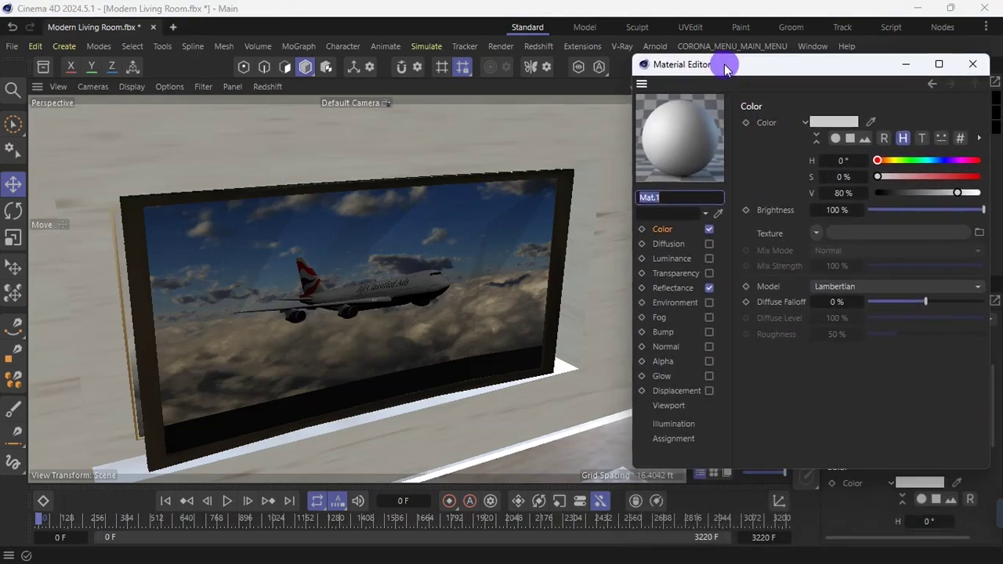
key("alt+Tab")
double_click(479, 83)
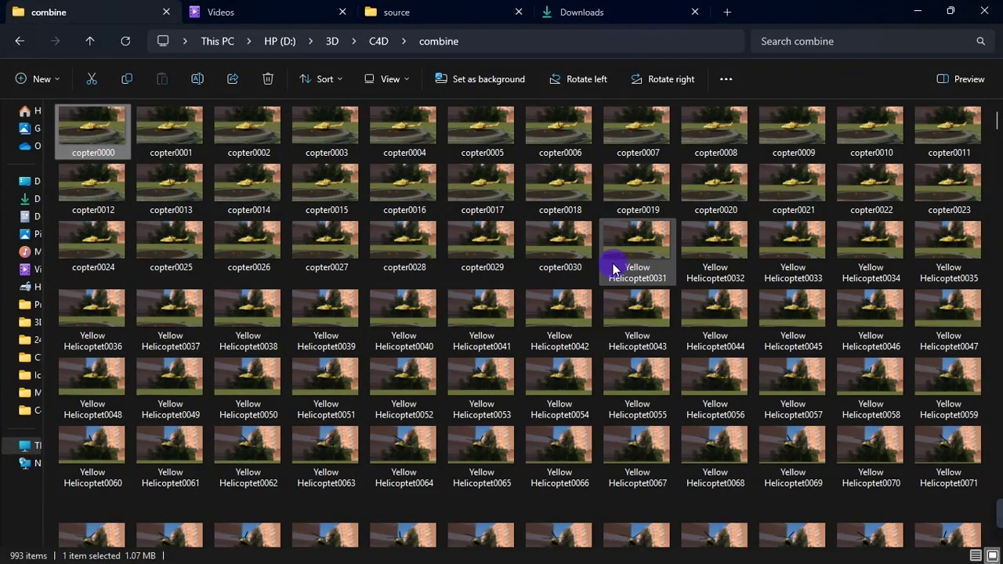
left_click(103, 141)
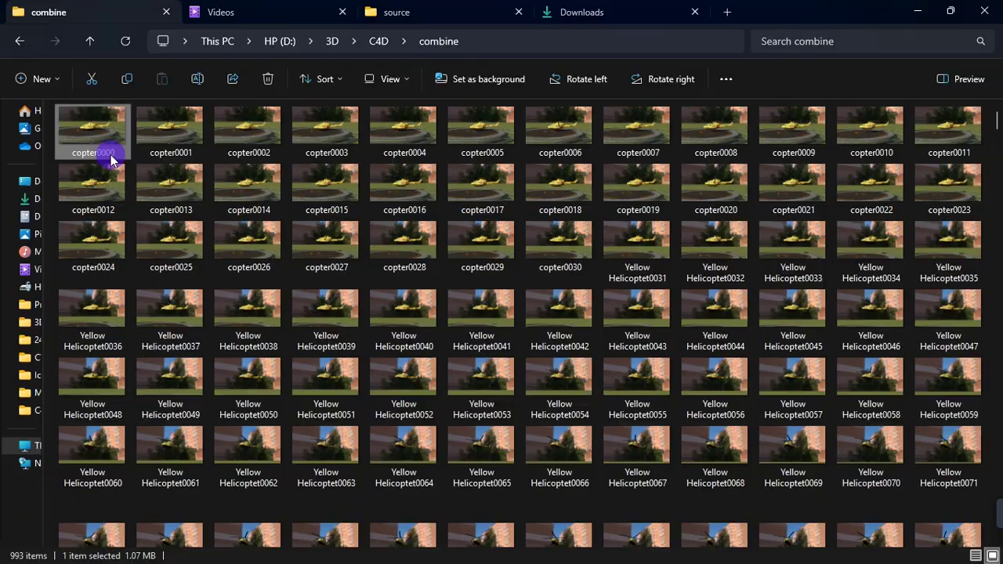
left_click(948, 11)
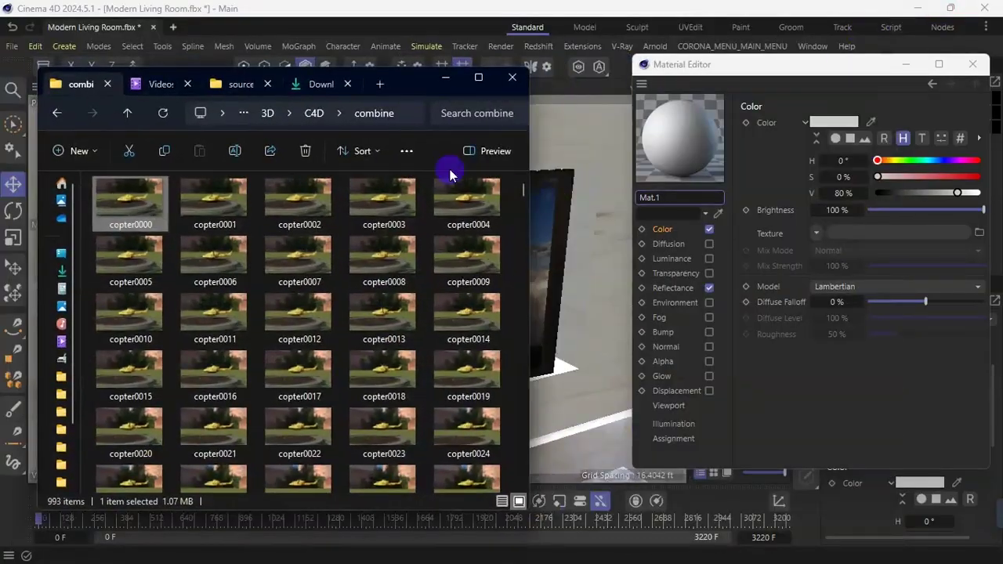
left_click_drag(120, 208, 794, 239)
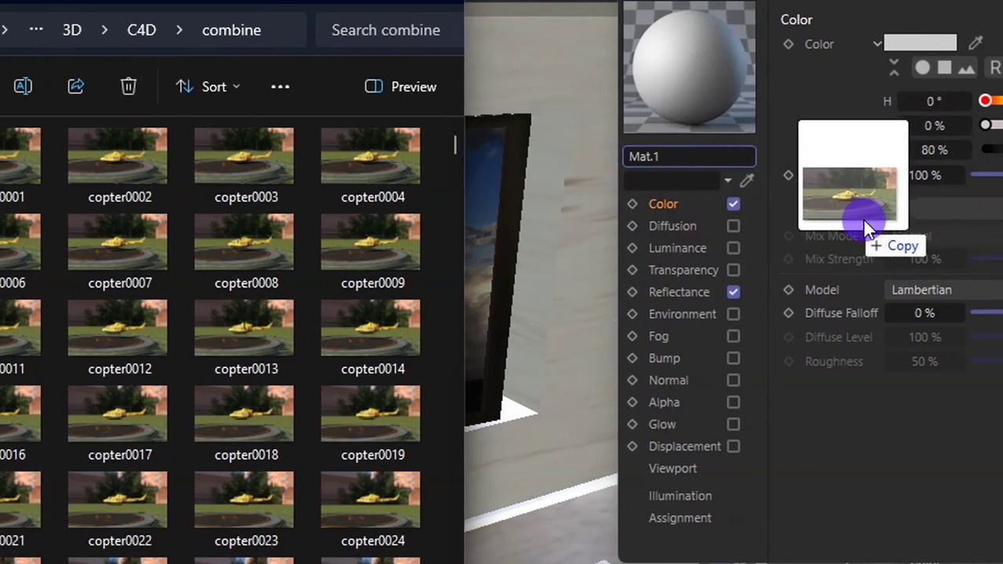
left_click_drag(864, 219, 805, 206)
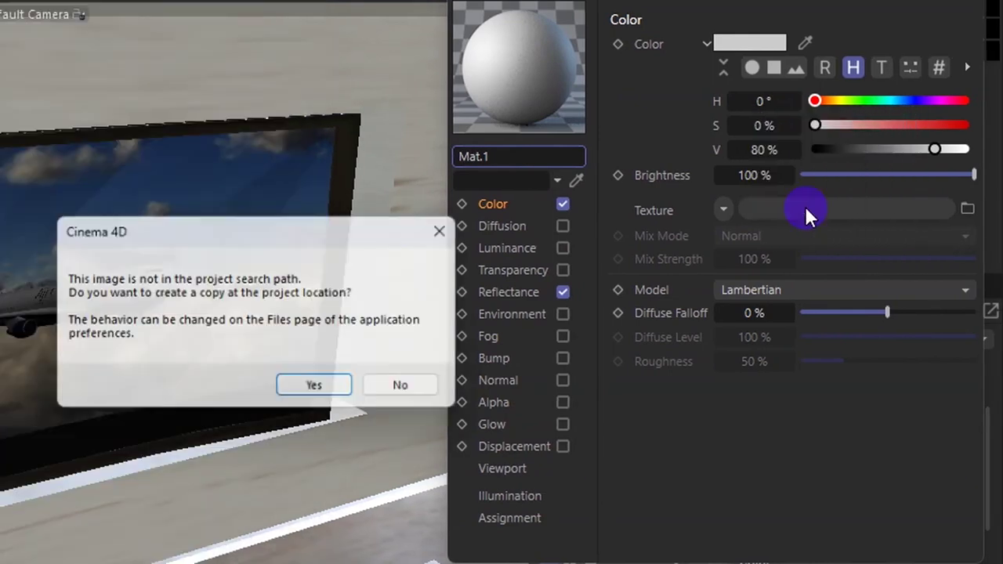
left_click(414, 387)
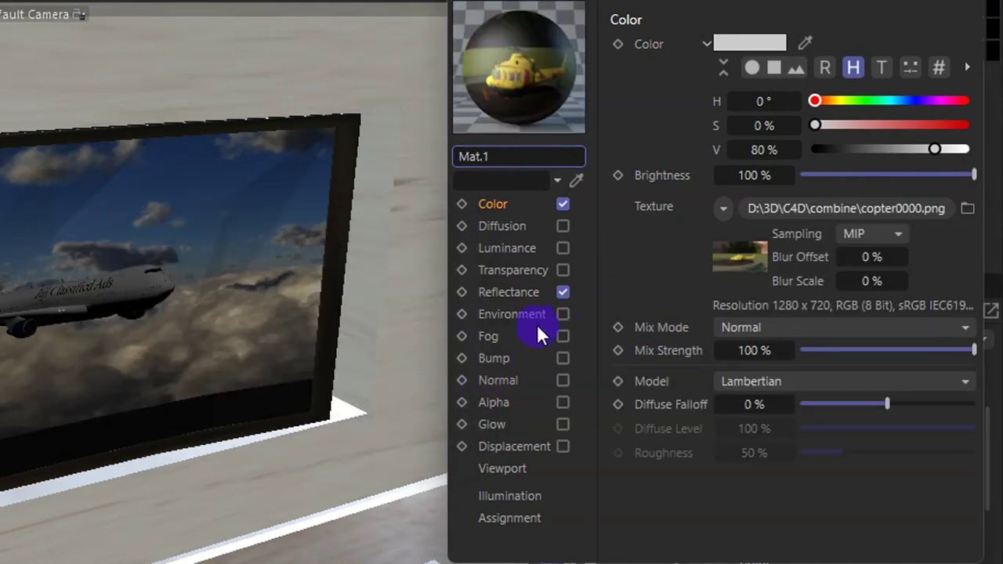
- In the copter texture's animation settings, set Timing to Range, calculate the movie frames, and set Range End to 30
left_click(816, 206)
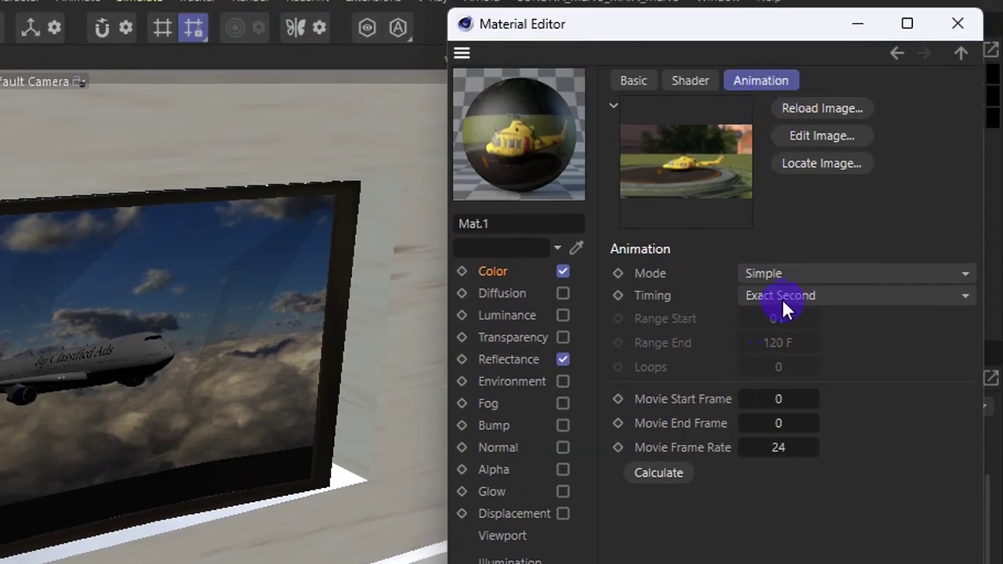
left_click(788, 295)
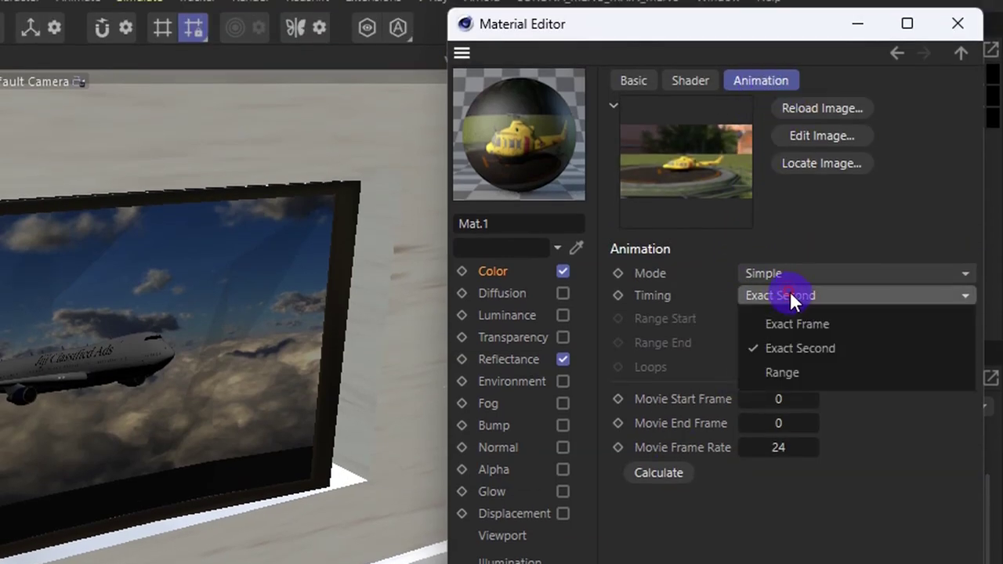
left_click(798, 374)
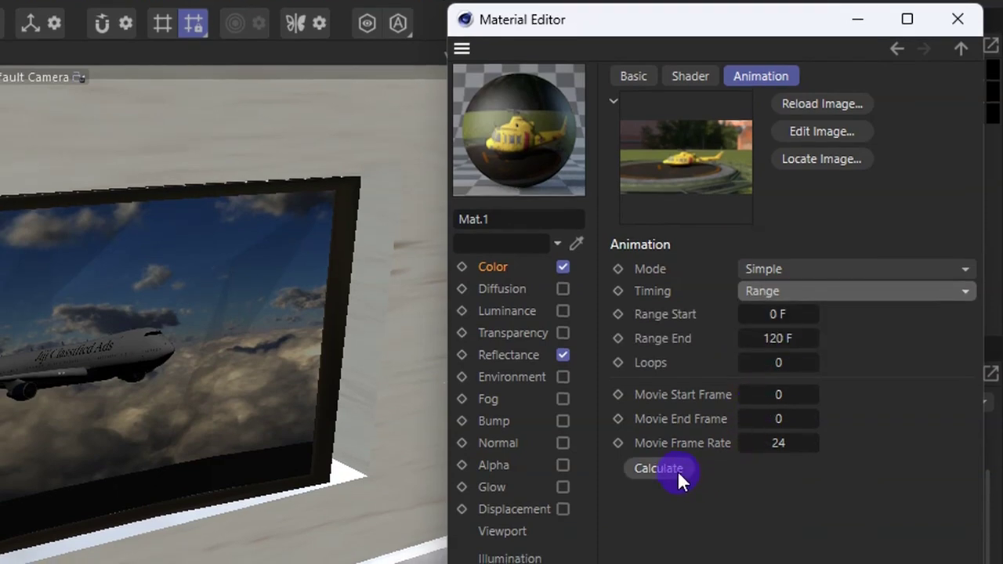
left_click(661, 468)
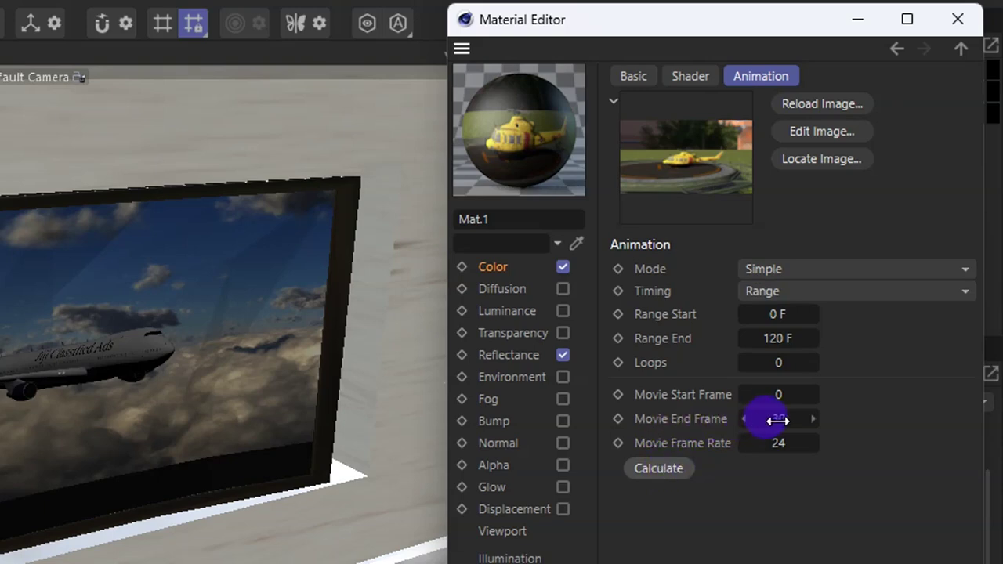
left_click(778, 338)
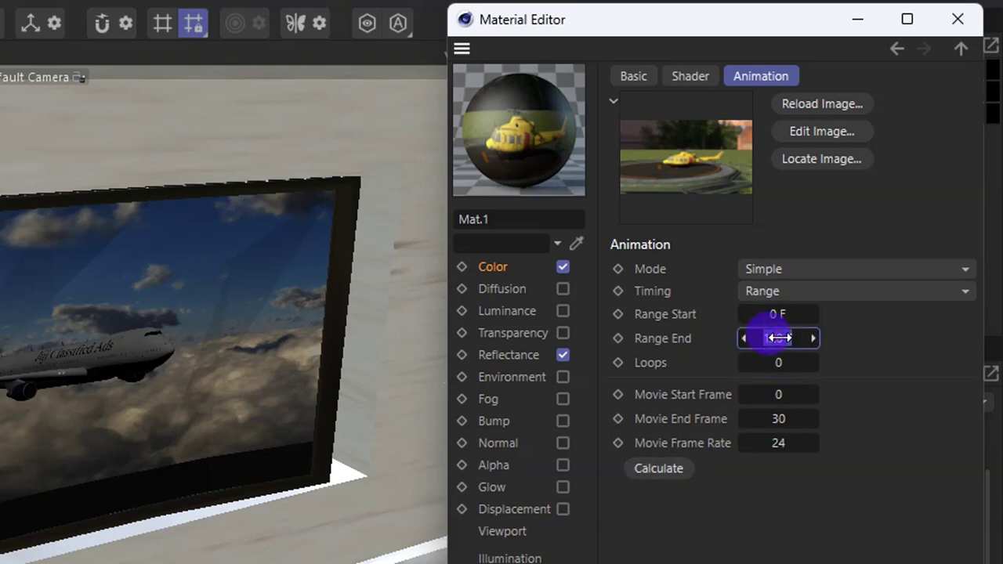
type("30")
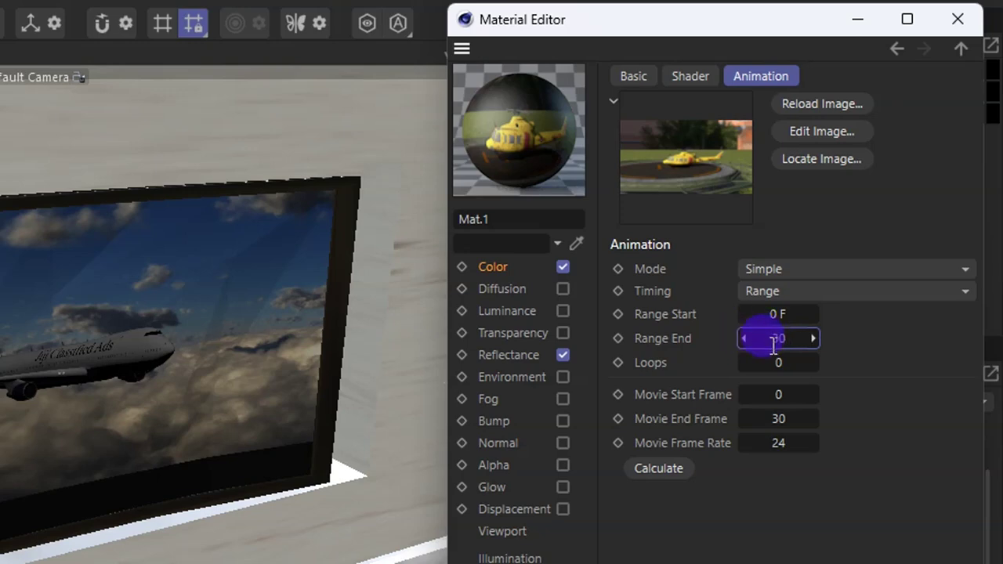
- Enable Animate Preview in Mat.1's viewport settings and set its Texture Preview Size to No Scaling
left_click(852, 362)
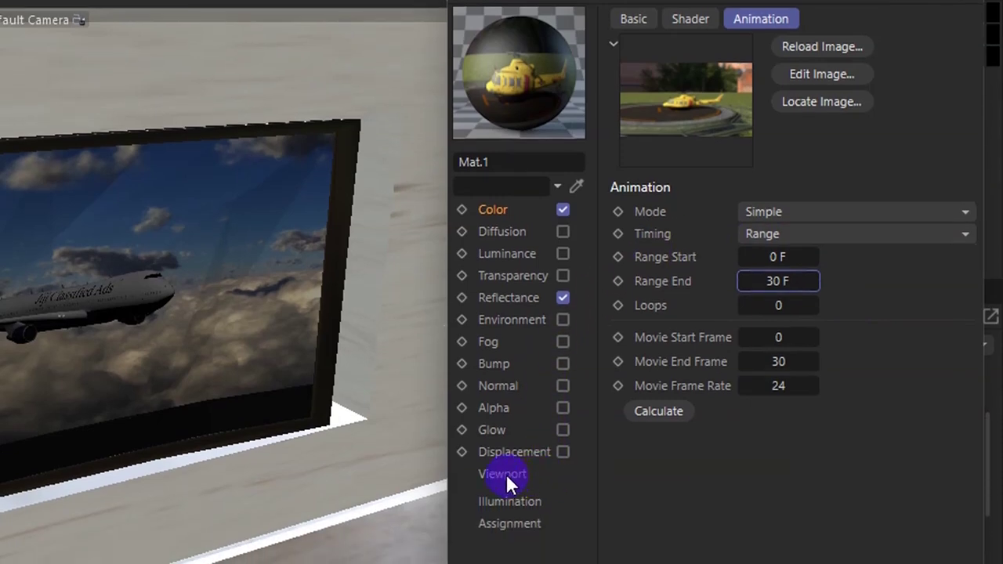
left_click(502, 475)
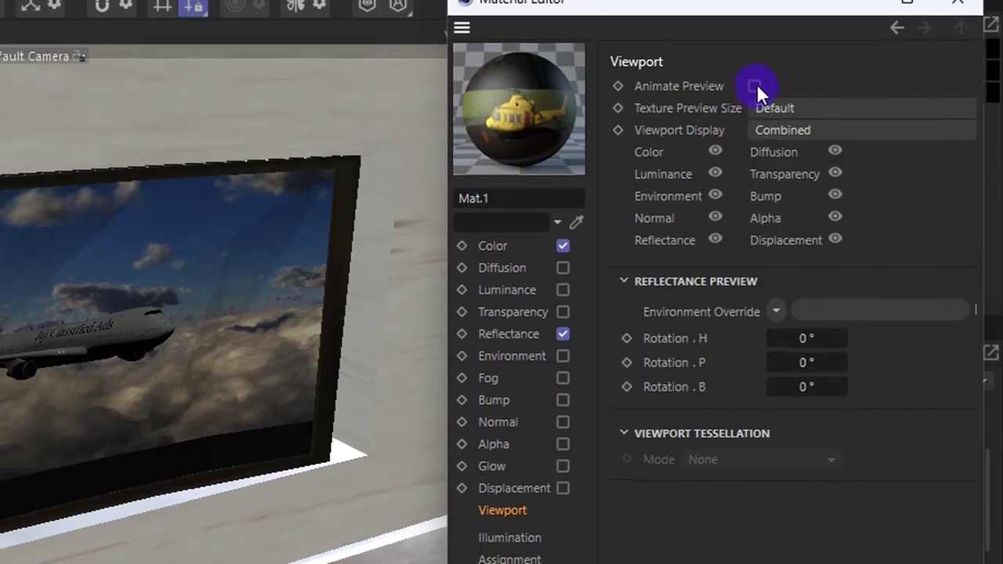
left_click(755, 86)
left_click(807, 103)
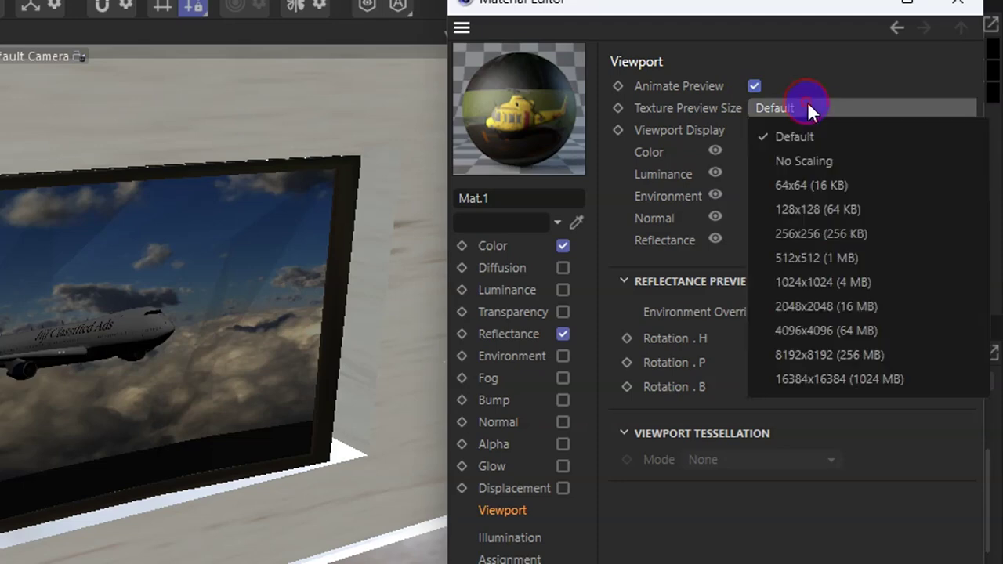
left_click(803, 155)
left_click(859, 82)
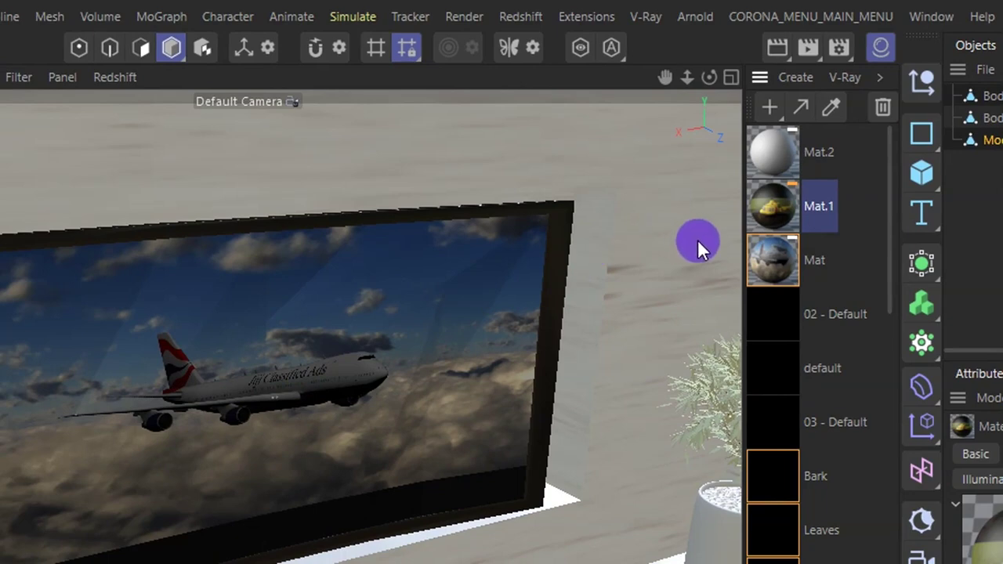
- Apply Mat.1 to the TV screen and play the copter sequence from the first frame while viewing the TV head-on, then stop playback
left_click_drag(773, 213, 296, 367)
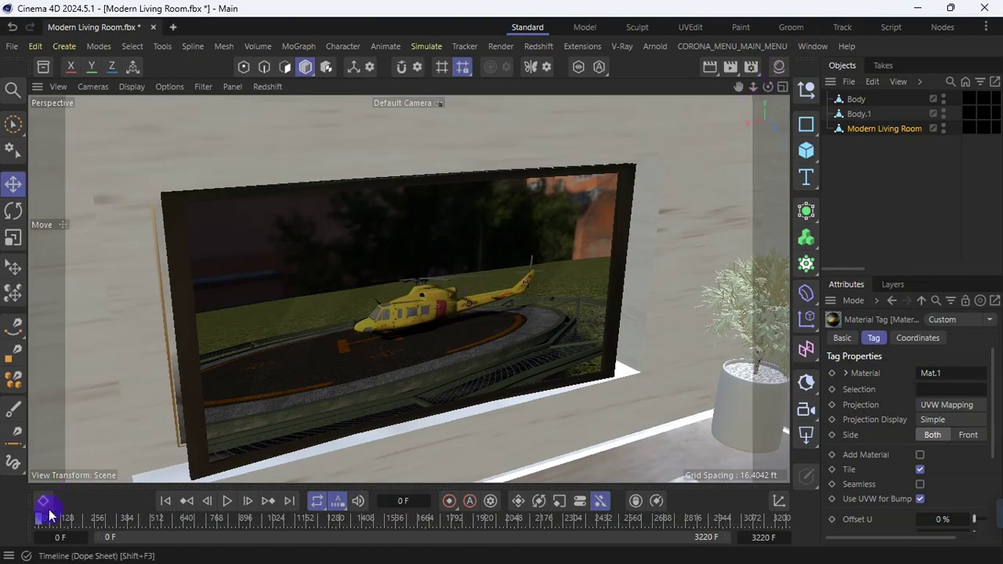
left_click(164, 500)
left_click(220, 502)
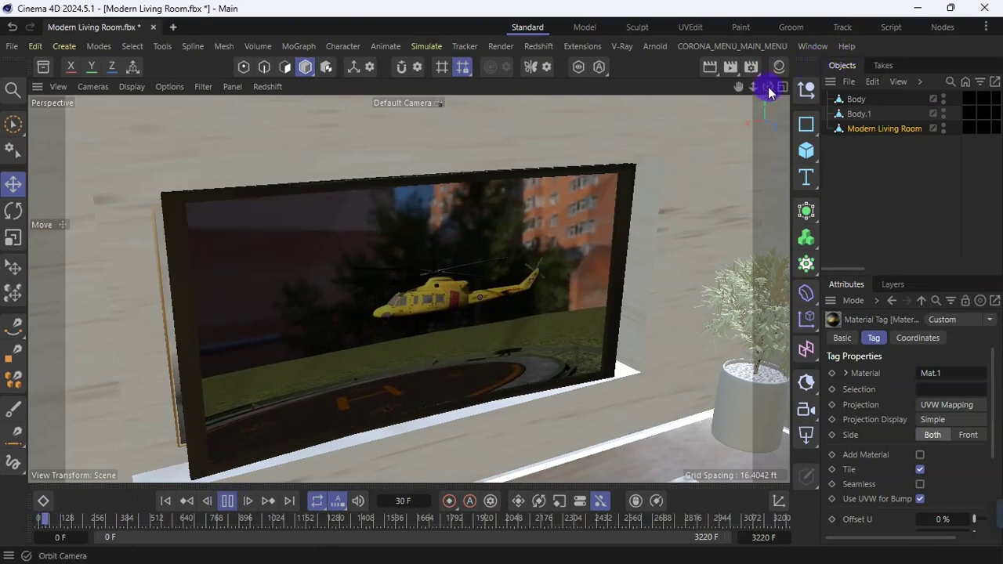
left_click_drag(769, 86, 690, 275)
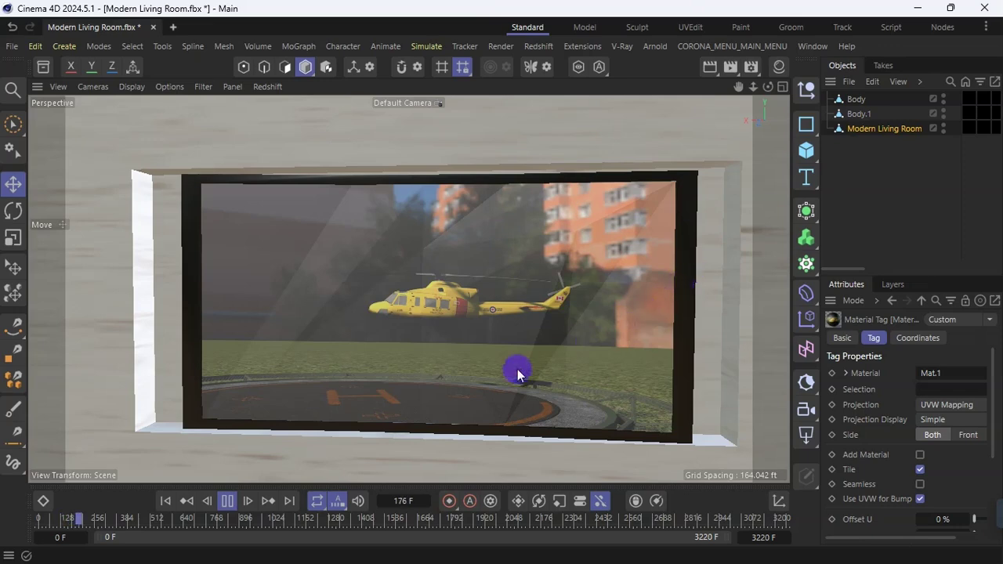
left_click(227, 501)
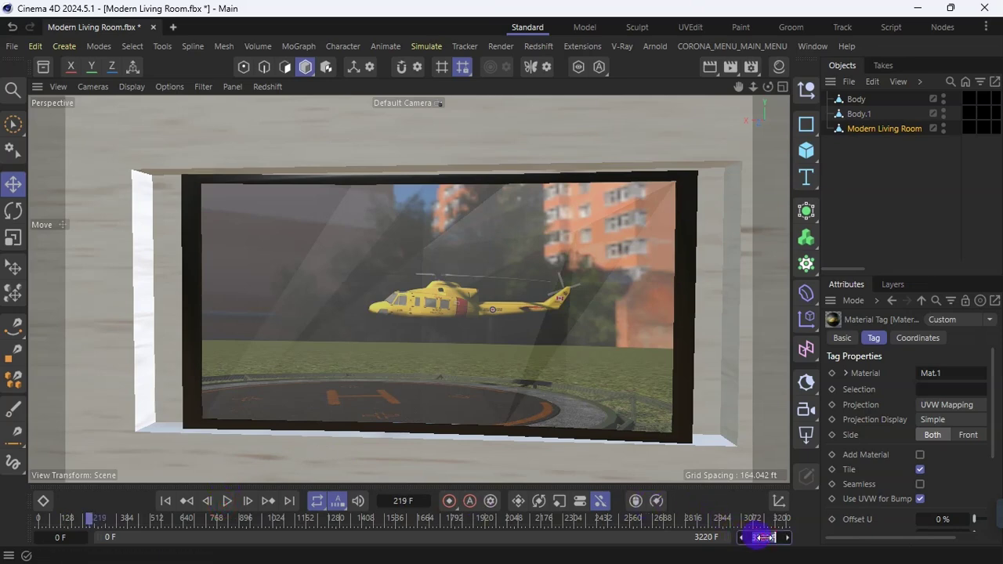
- Set the project timeline's end to 30 F, play the copter sequence, then stop and return to the first frame
key("Return")
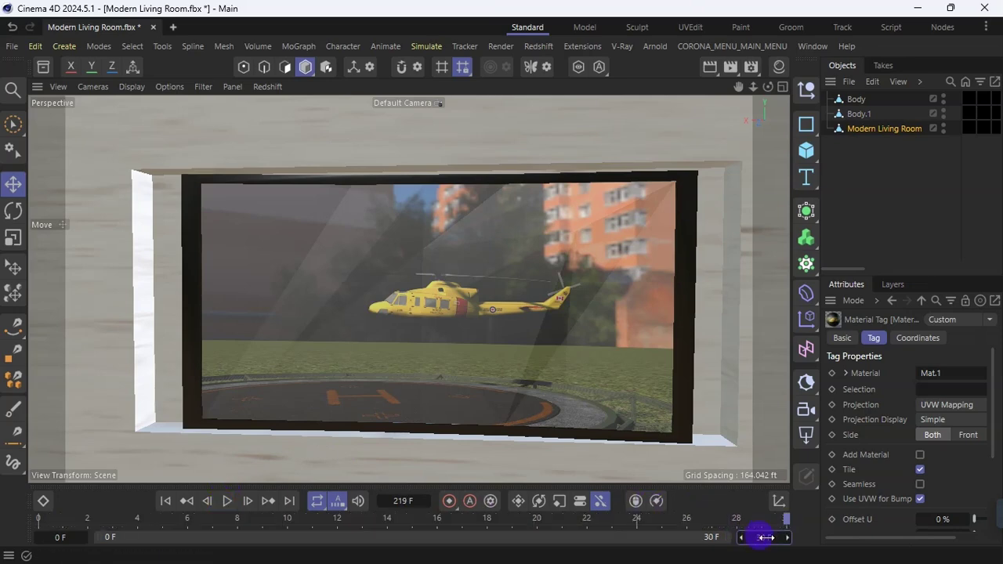
left_click(227, 501)
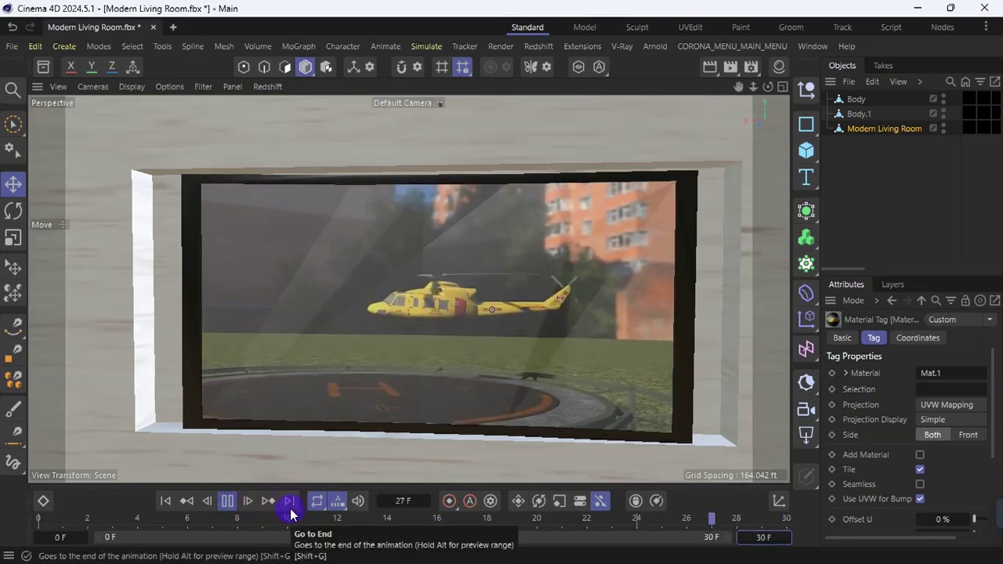
left_click(227, 500)
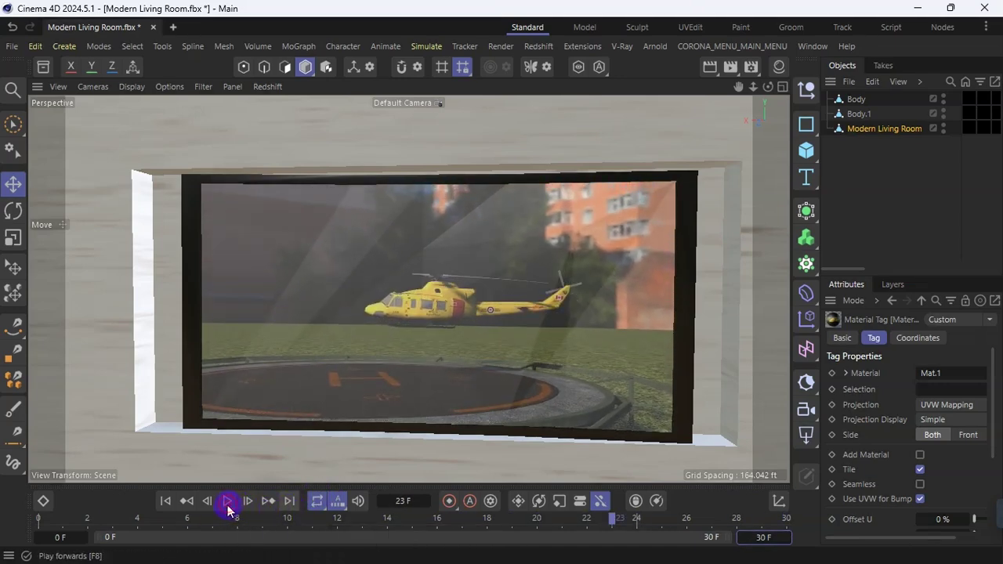
left_click(164, 501)
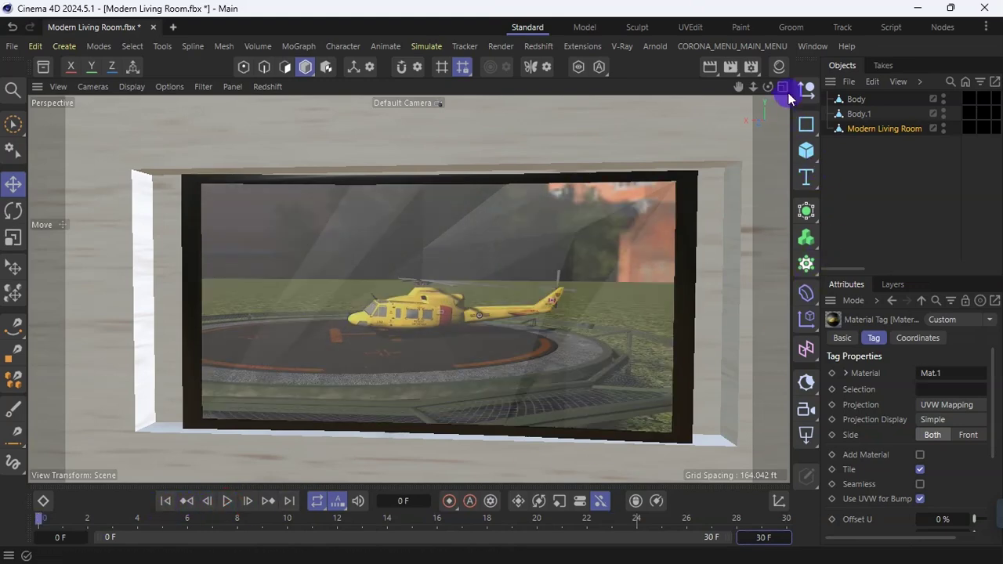
- In Mat.1's texture animation settings, set Movie End Frame to 300 and Range End to 300 F
left_click(779, 67)
left_click(860, 331)
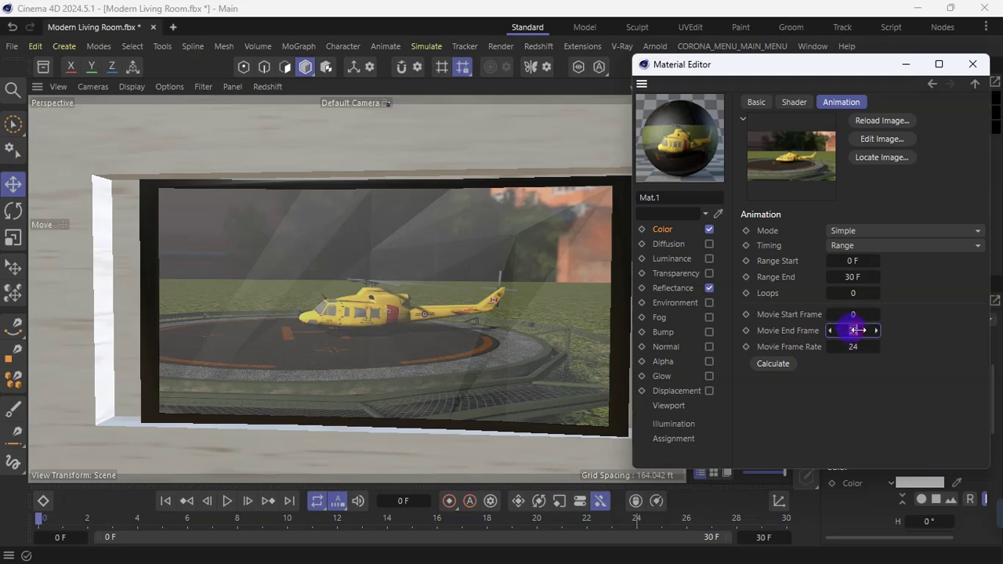
type("300")
key("Return")
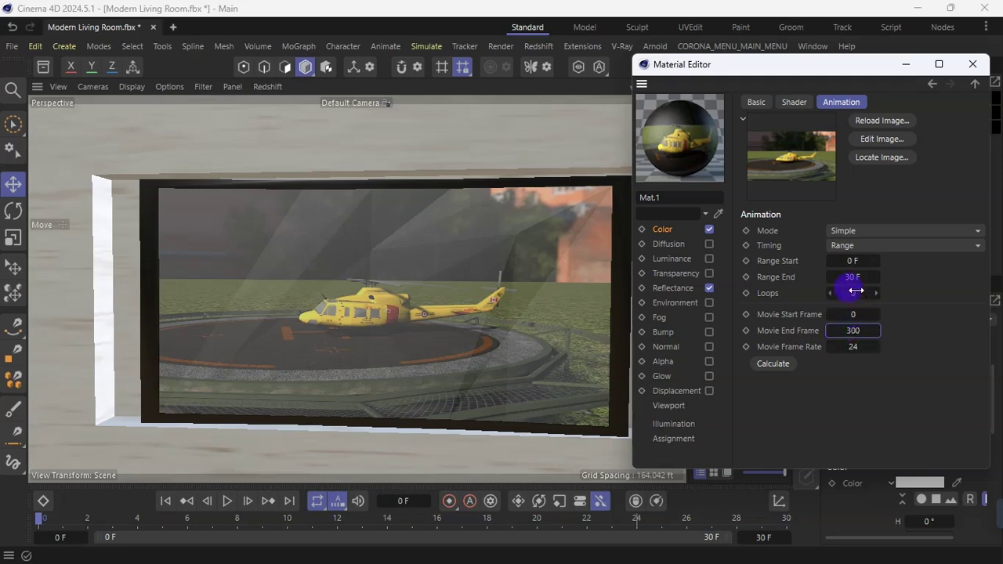
key("Return")
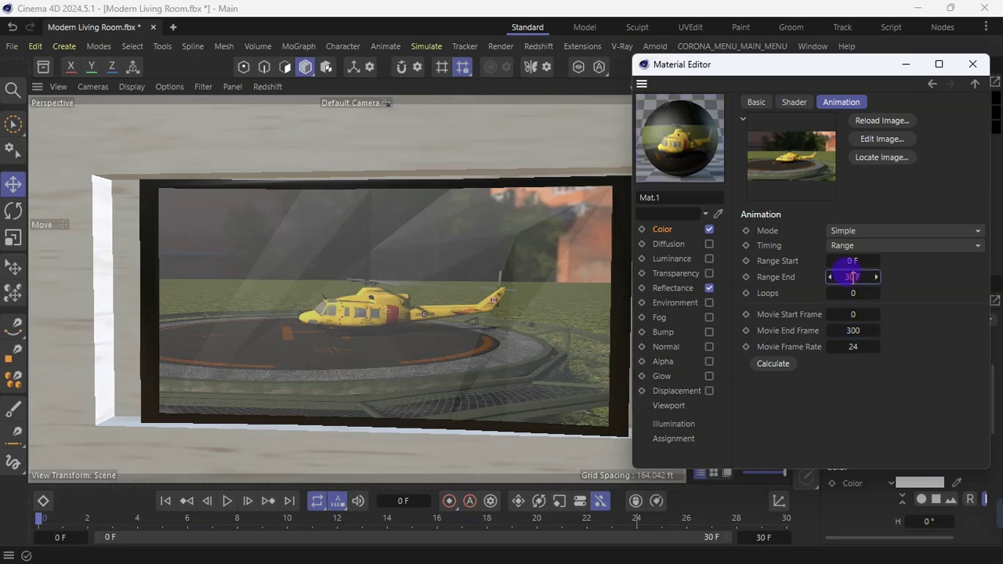
left_click(854, 277)
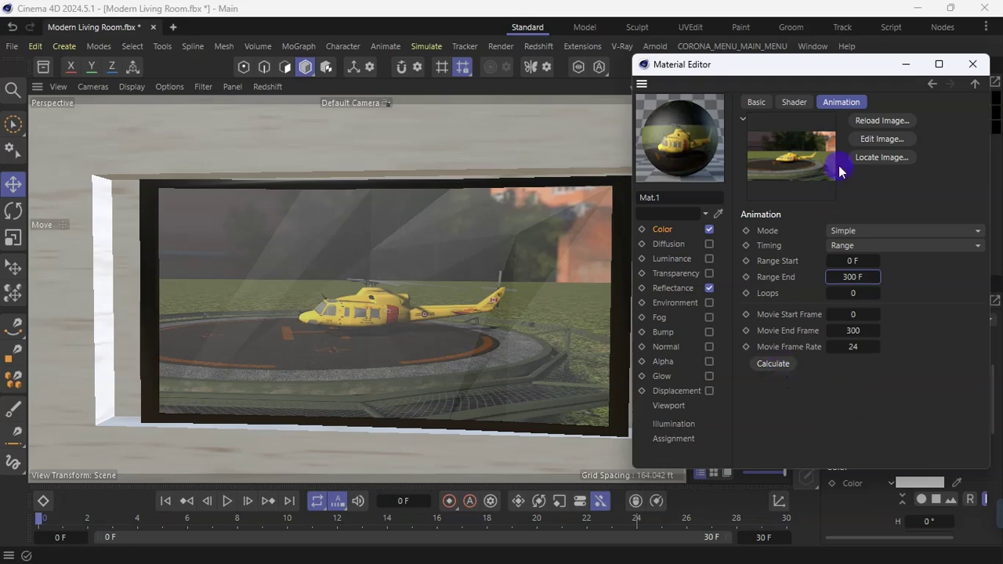
left_click(907, 64)
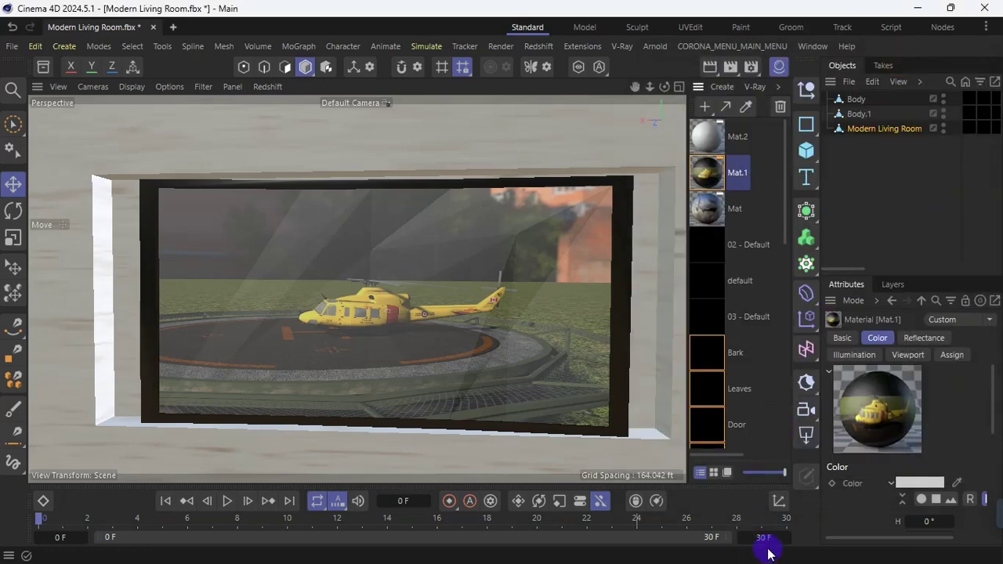
- Extend the project timeline and its preview range to 300 F and hide the material list
left_click(761, 538)
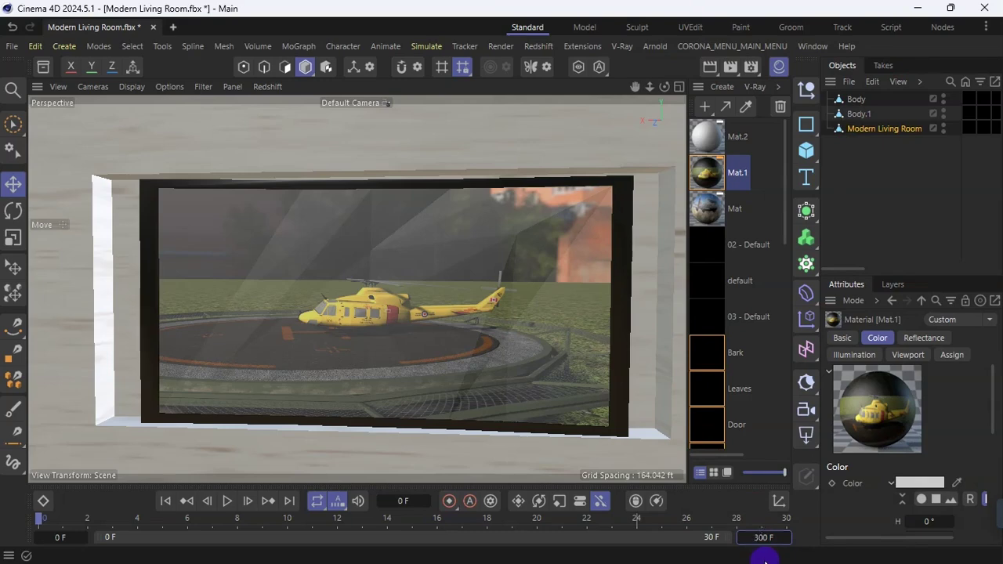
left_click(658, 459)
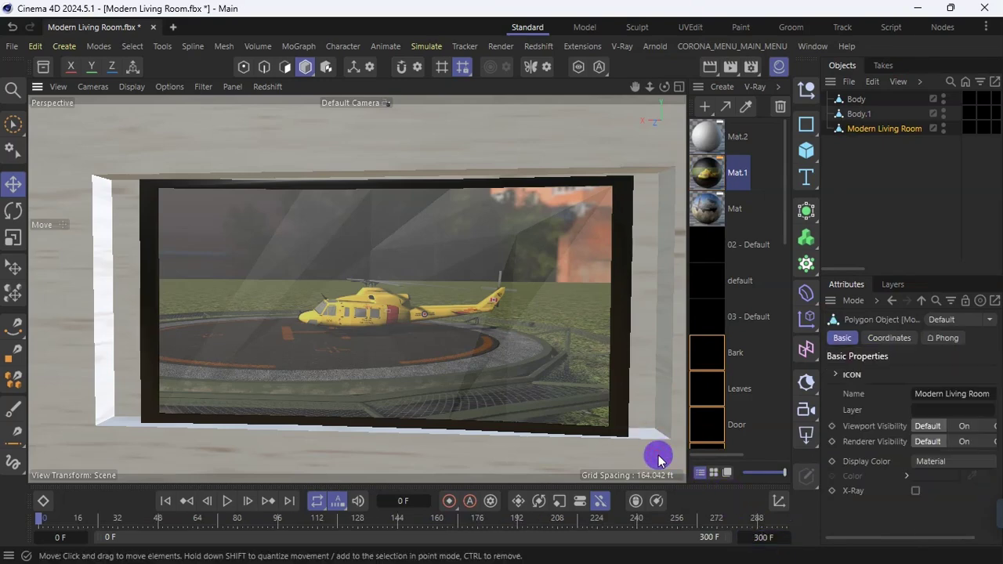
left_click(777, 65)
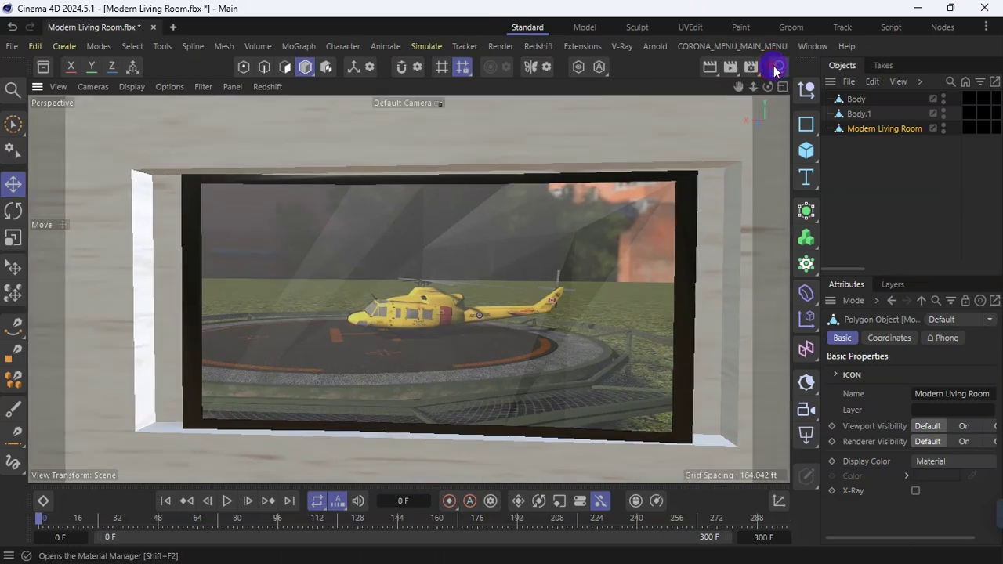
- Play the 300-frame timeline on the TV and replay it, then stop playback and return to the first frame
left_click(233, 506)
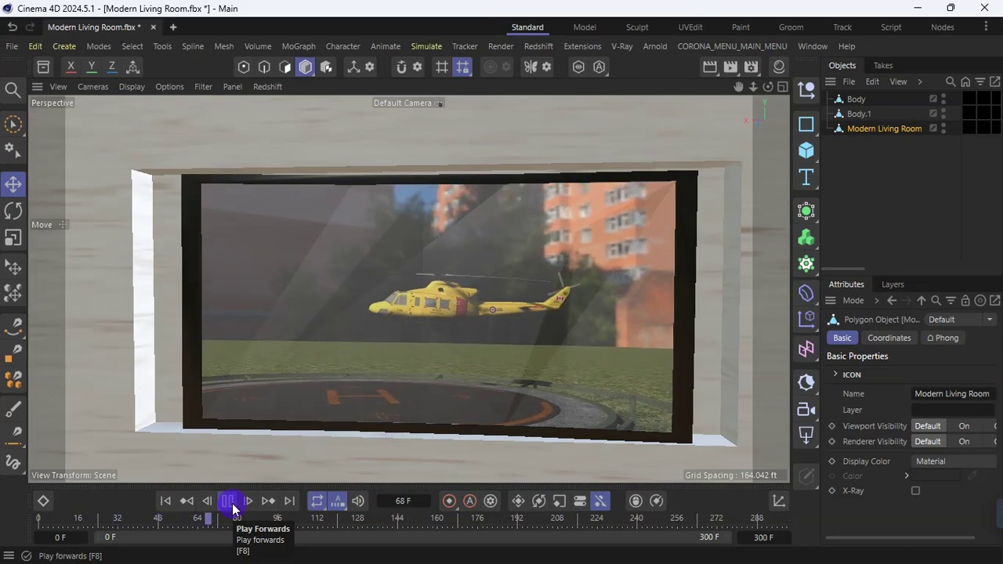
left_click(230, 506)
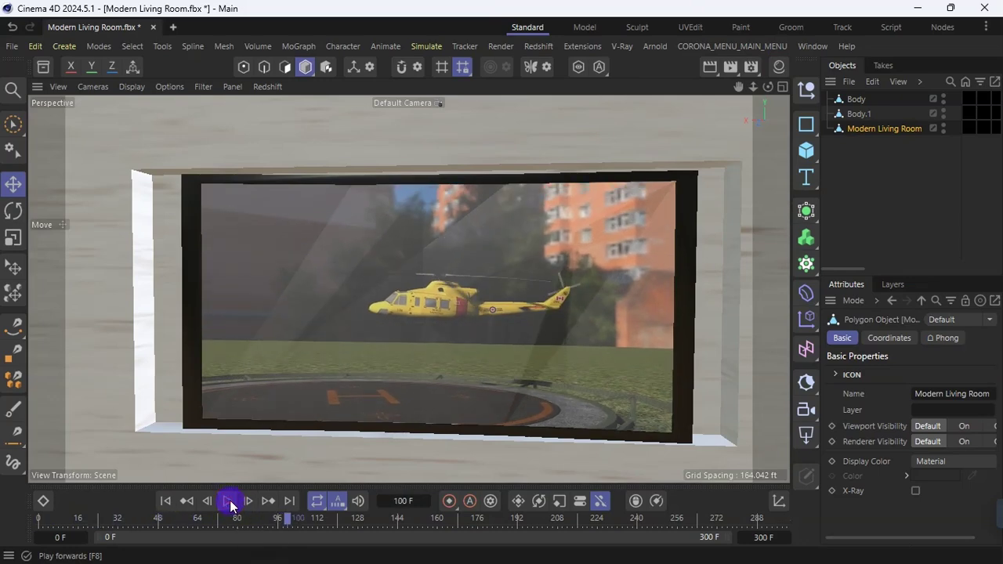
left_click(187, 502)
left_click(226, 506)
left_click(231, 507)
left_click(164, 504)
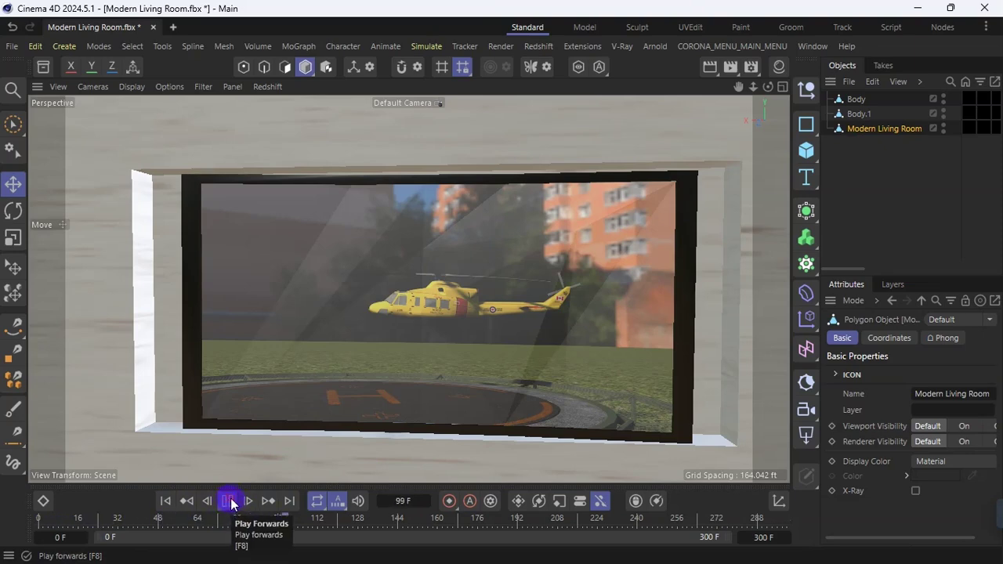
left_click(231, 504)
left_click(164, 501)
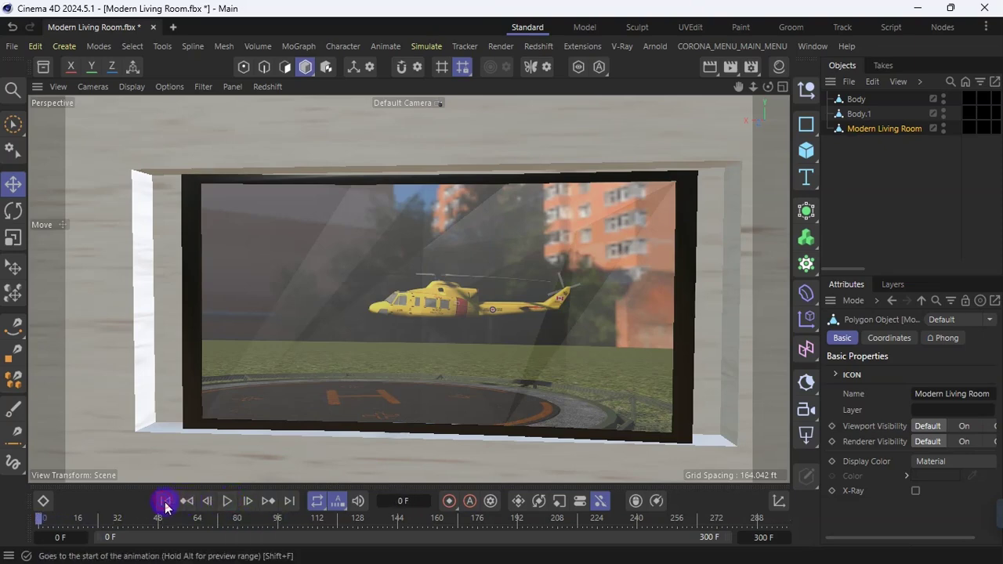
- Delete material Mat.1 and open Mat.2 for editing
left_click(780, 69)
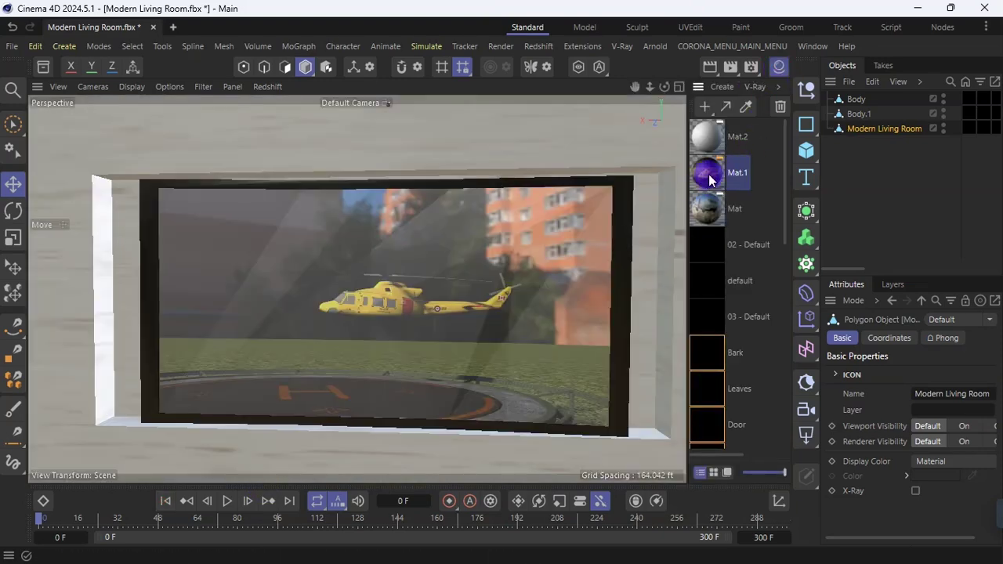
key("Delete")
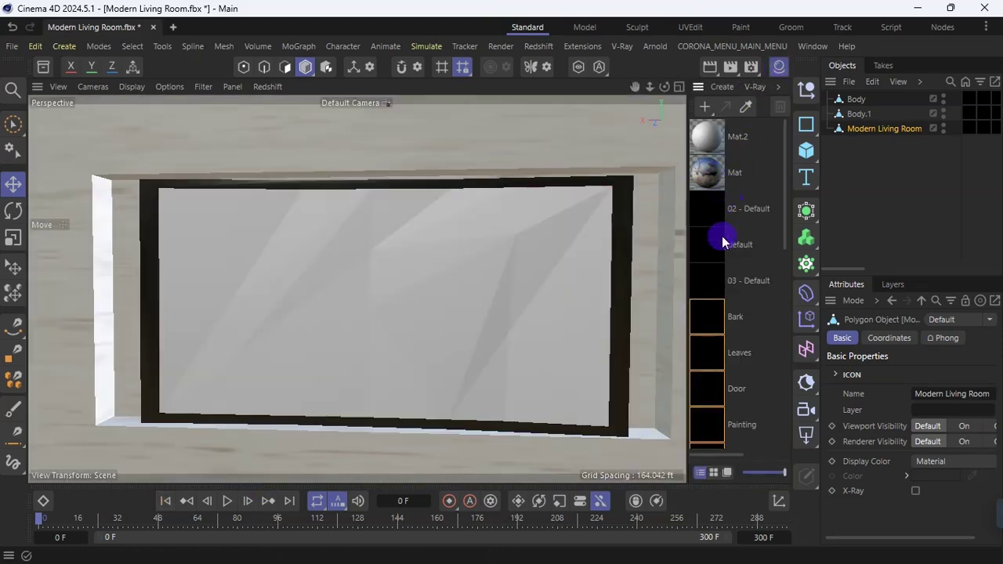
left_click(708, 138)
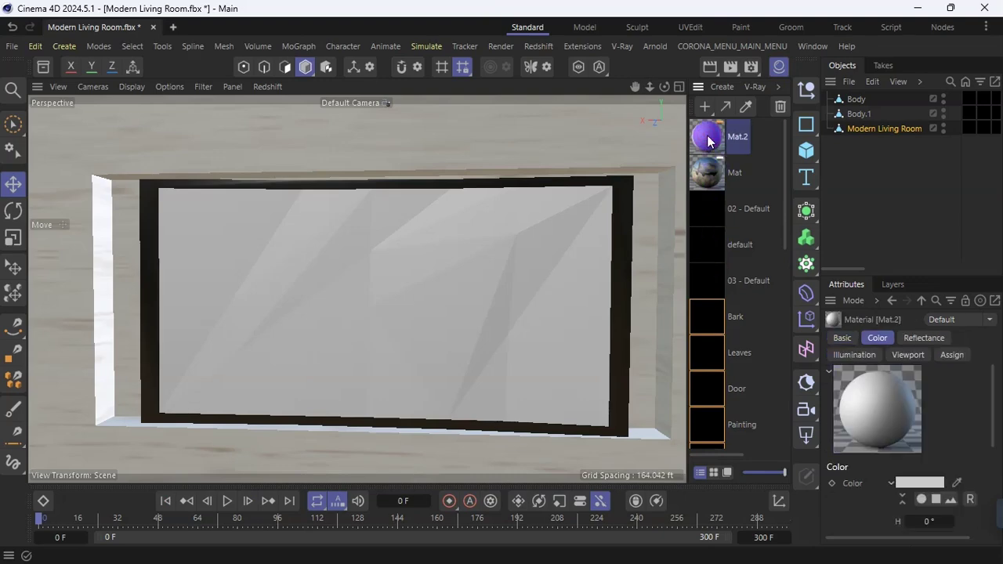
double_click(708, 138)
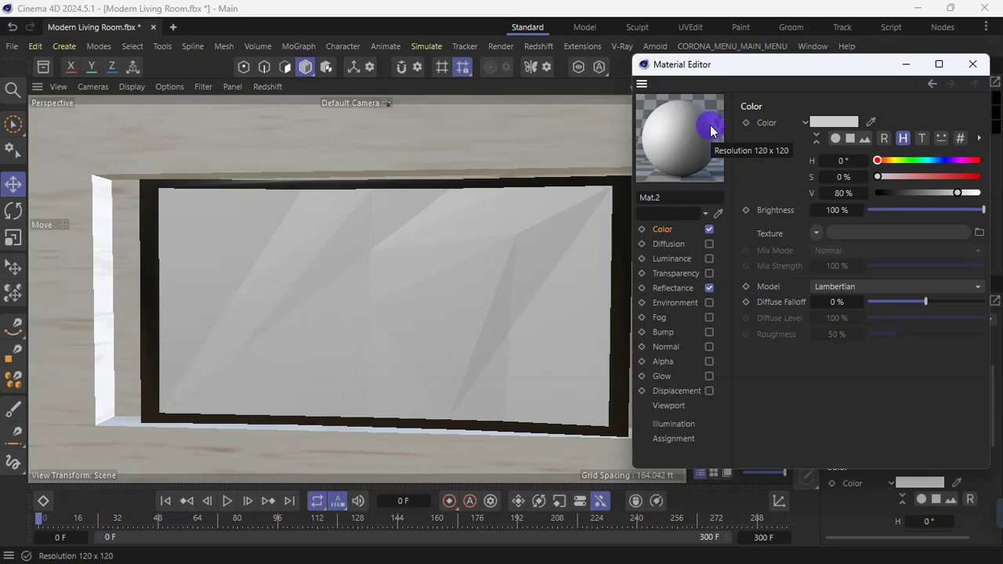
- Load Yellow Helicoptet0031 from the combine folder as Mat.2's Color texture, without copying it to the project location, and open its animation settings
left_click(300, 555)
left_click_drag(526, 218, 524, 196)
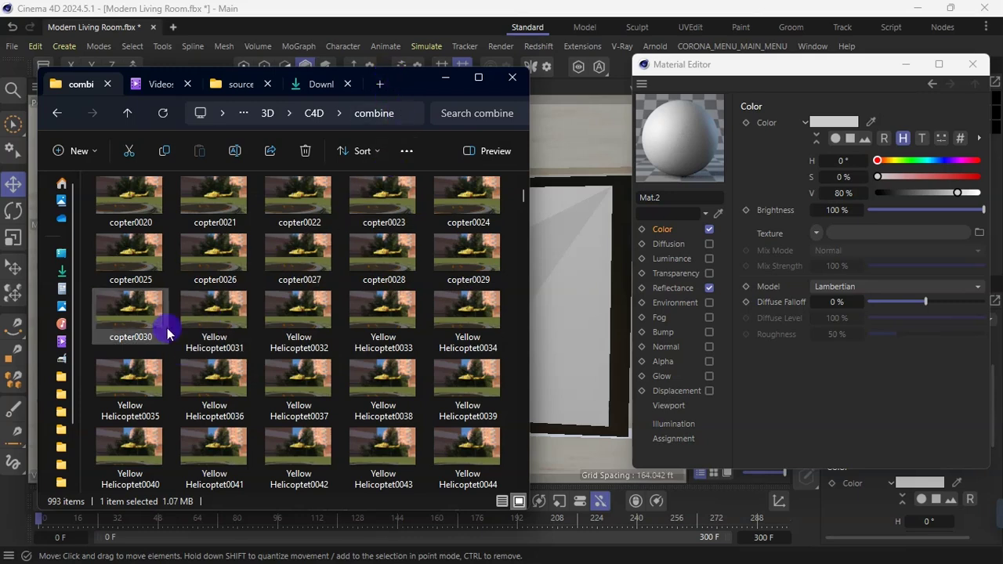
left_click(129, 256)
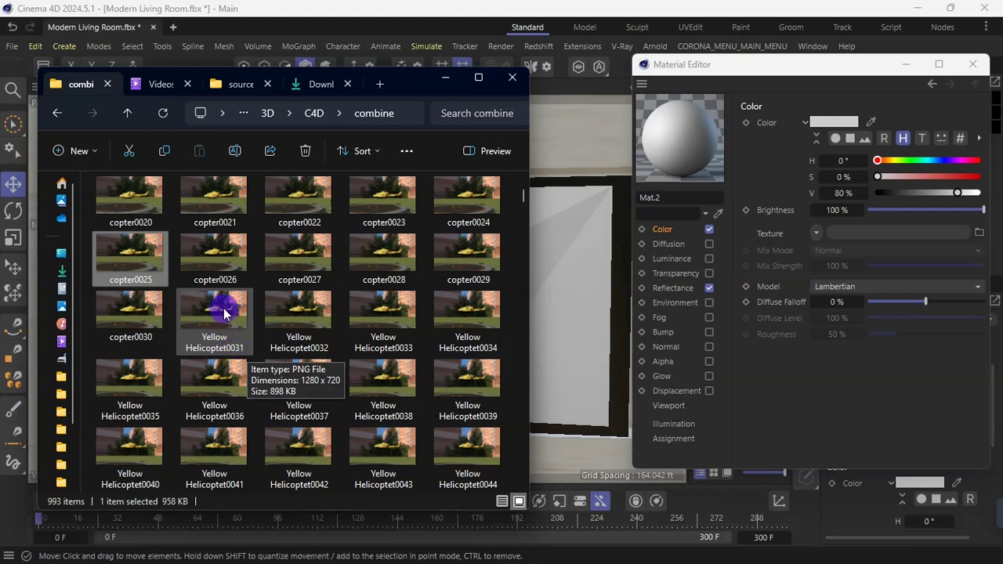
left_click(299, 259)
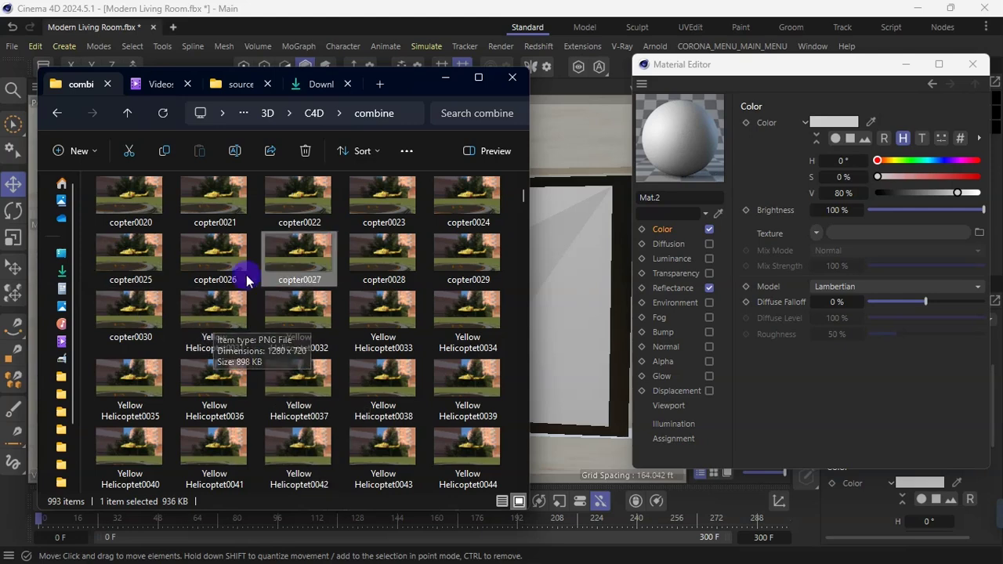
left_click(222, 322)
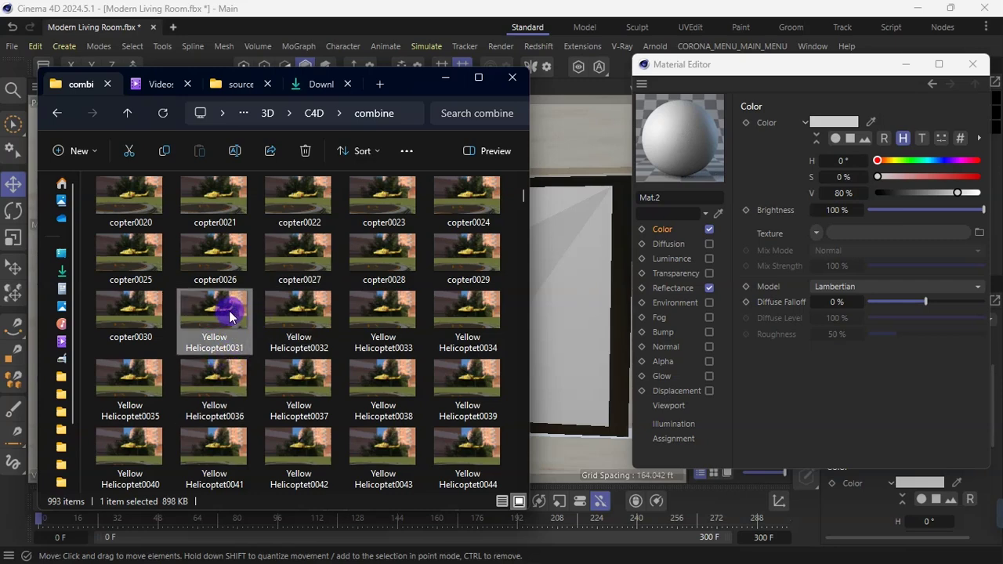
left_click_drag(208, 318, 877, 233)
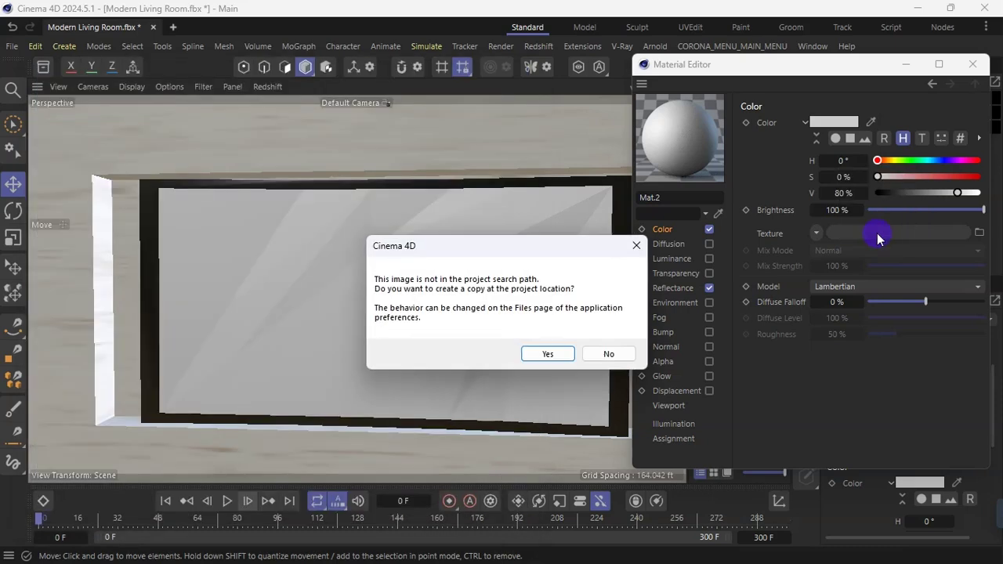
left_click(610, 354)
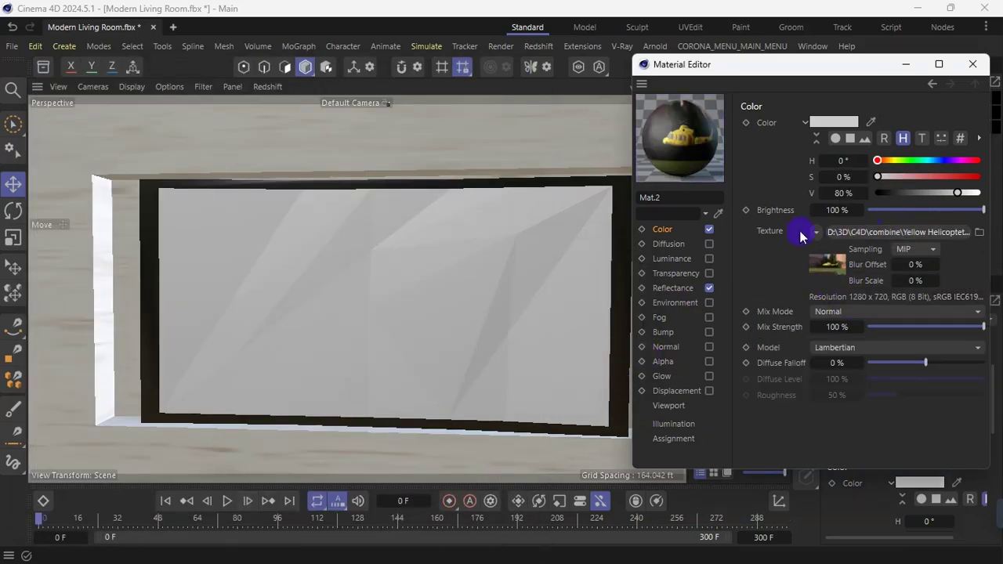
left_click(871, 233)
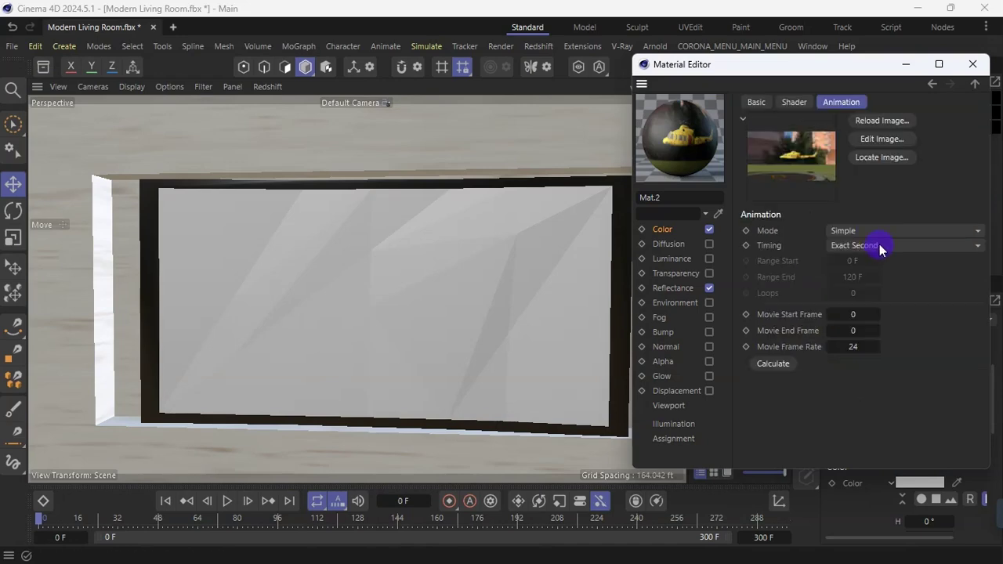
- Set Mat.2's texture animation timing to Range, calculate the movie frames, and set the Range End to 958 F
left_click(879, 243)
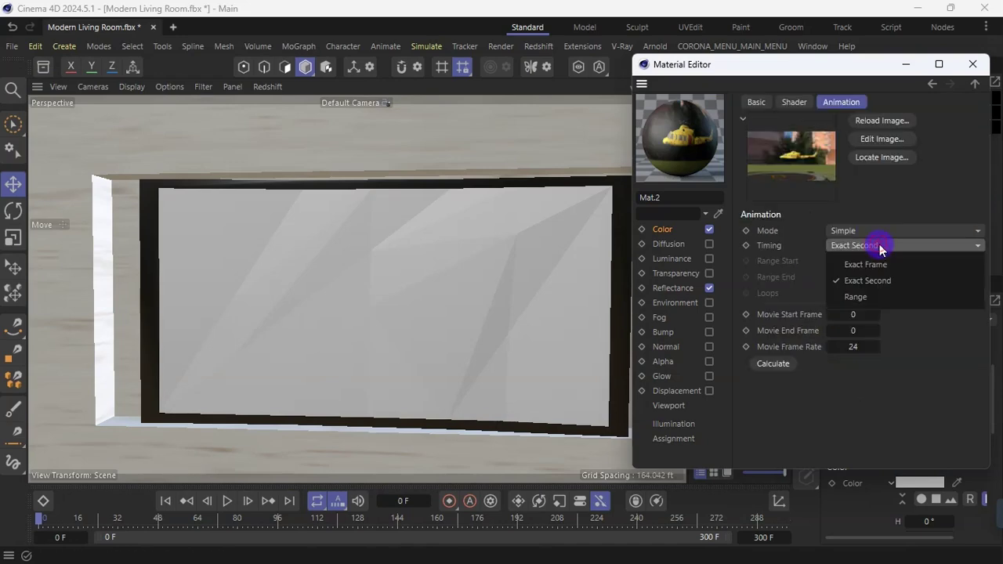
left_click(883, 292)
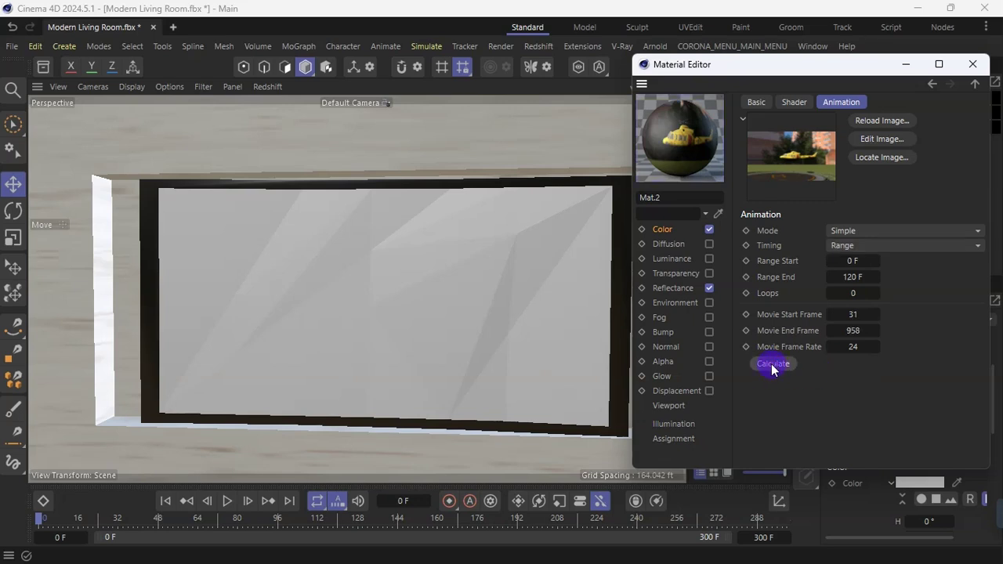
left_click(853, 331)
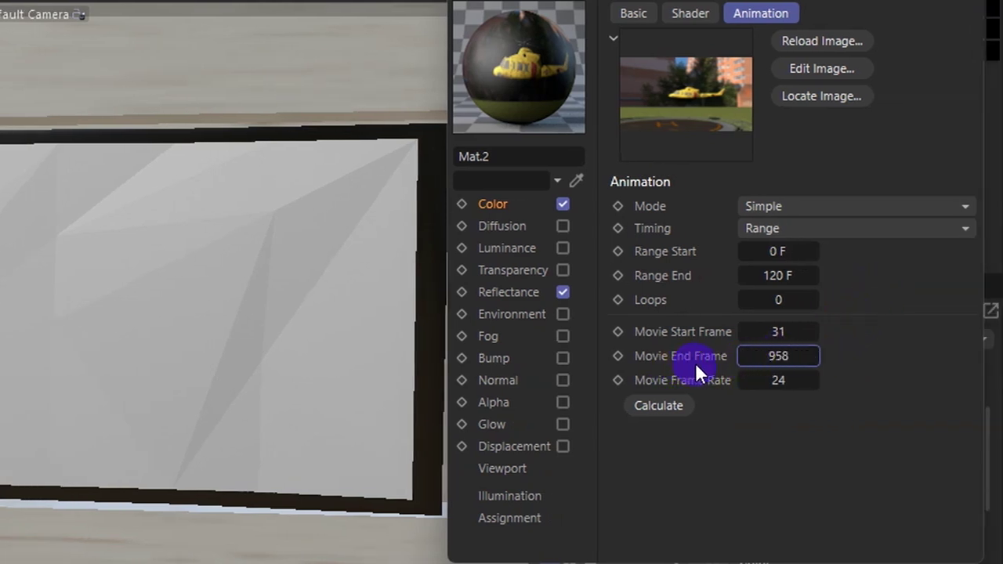
right_click(779, 275)
left_click(805, 376)
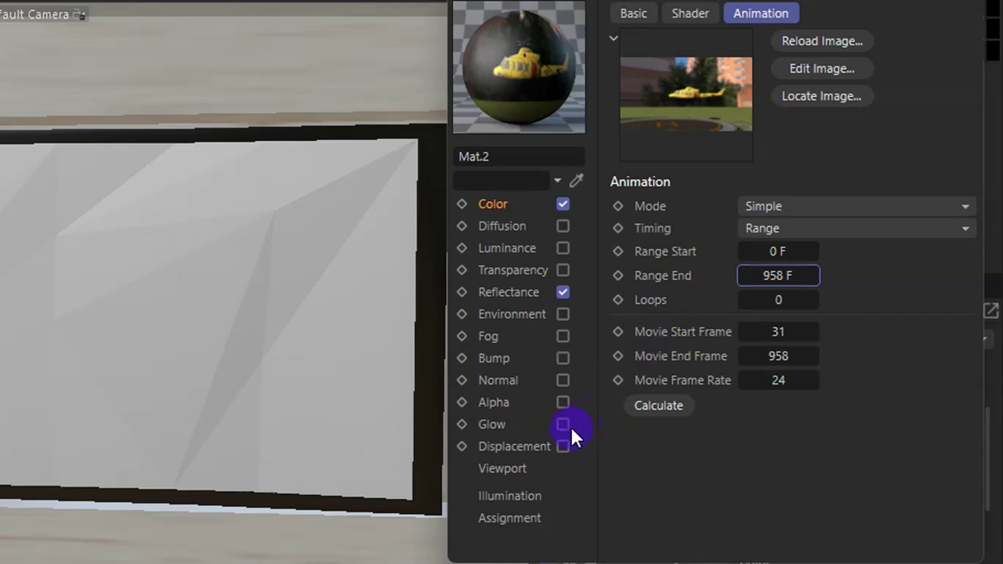
- Enable Animate Preview for Mat.2 with a No Scaling texture preview size, and close the material's editor
left_click(505, 468)
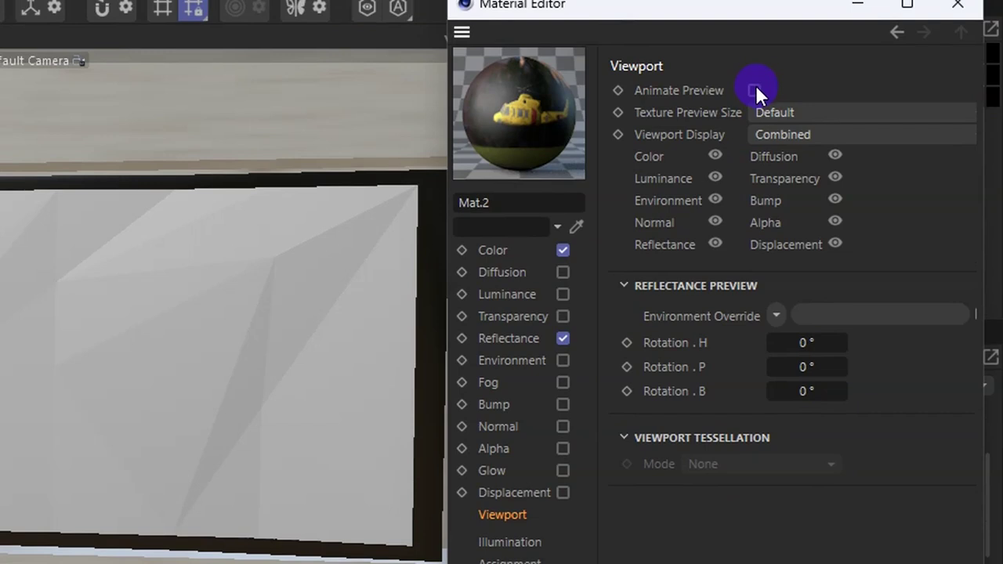
left_click(807, 113)
left_click(821, 163)
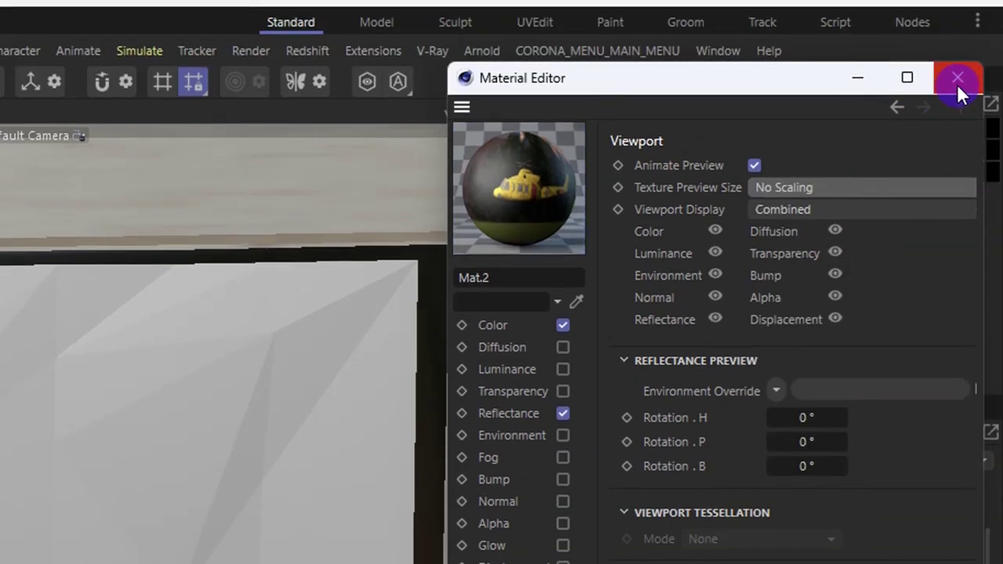
left_click(957, 4)
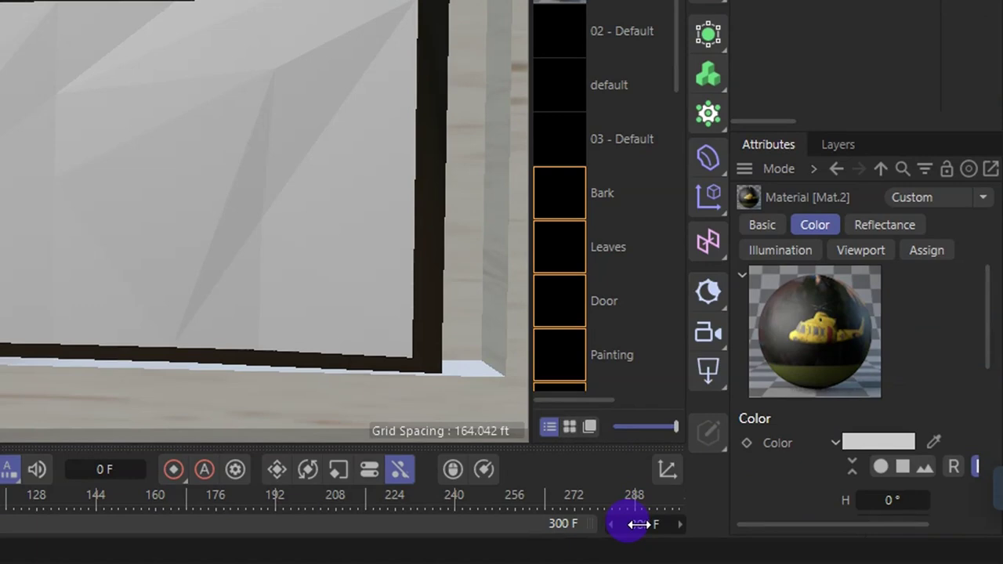
- Extend the project timeline and its preview range to 958 F, and dismiss the task window
right_click(639, 524)
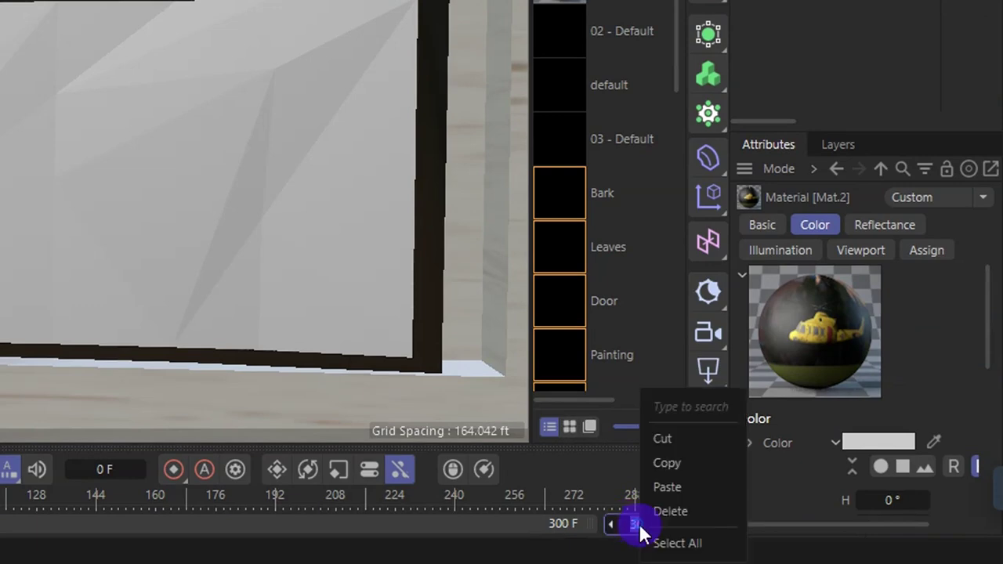
left_click(665, 488)
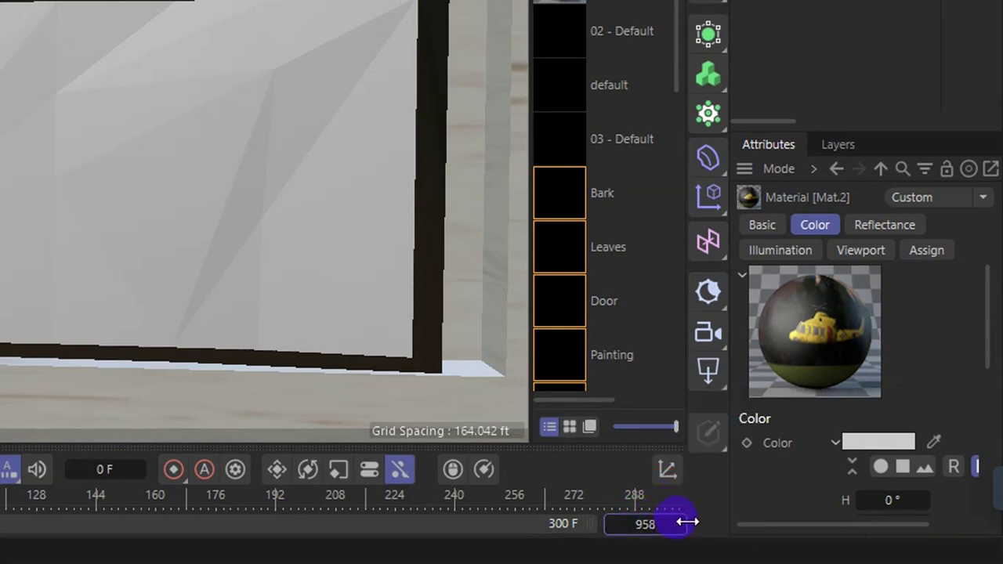
left_click(447, 548)
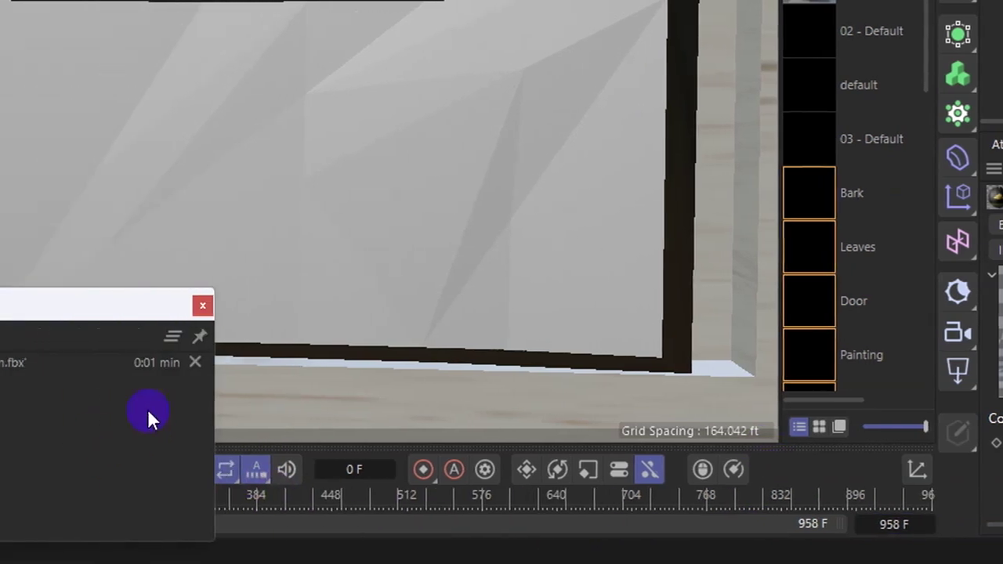
left_click(203, 306)
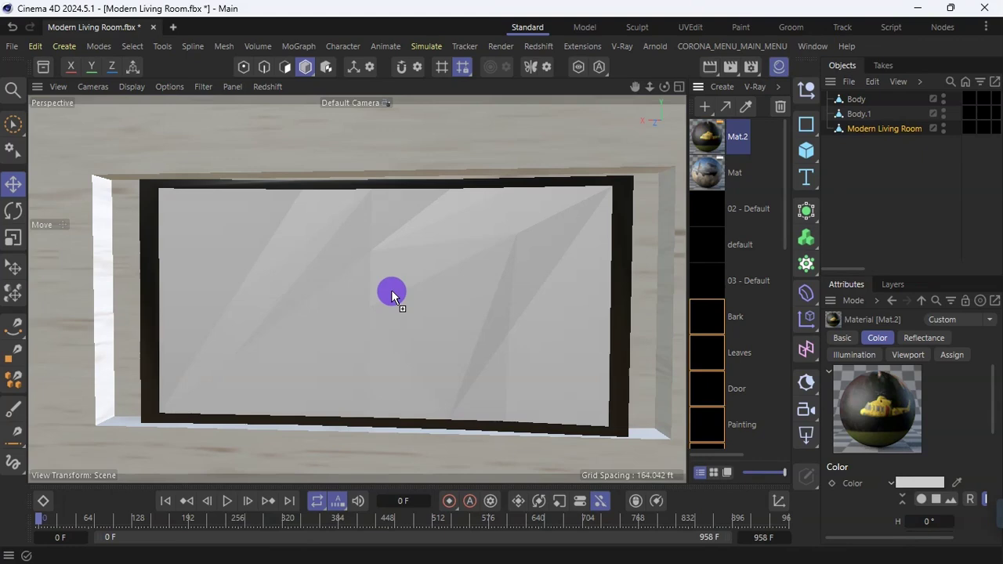
- Apply Mat.2 to the TV screen, hide the material list, and check the screen in an enlarged viewport
left_click_drag(392, 295, 392, 295)
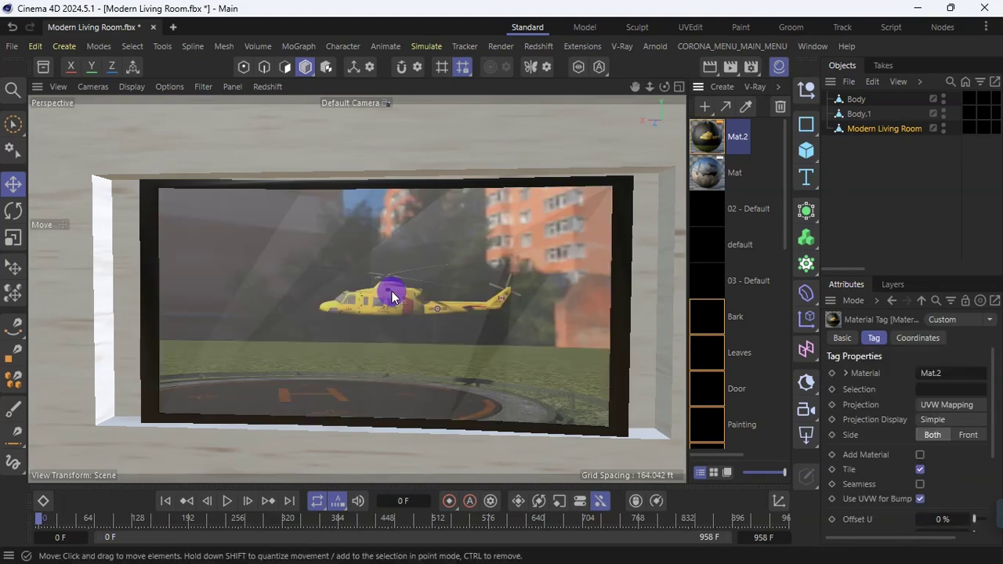
left_click(783, 68)
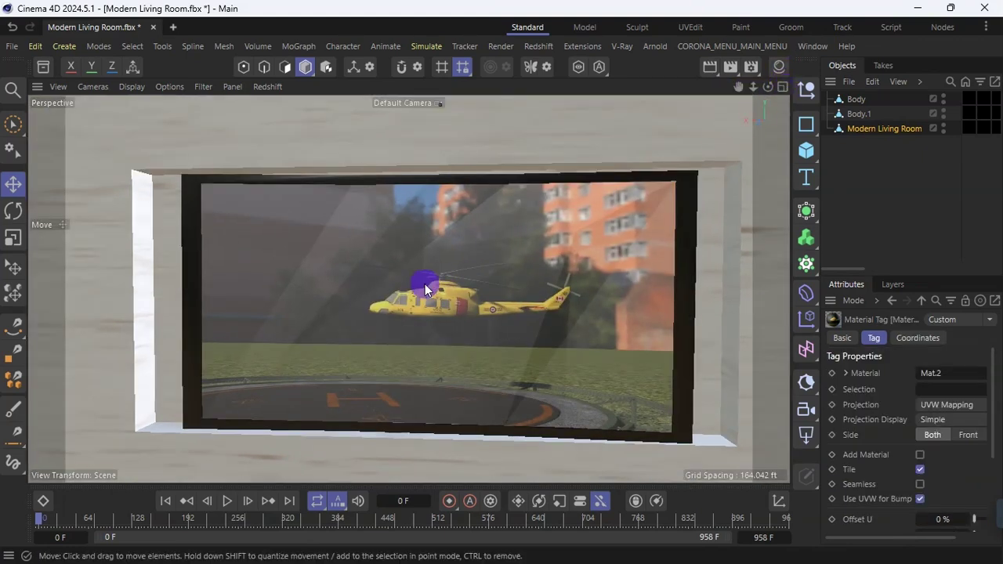
key("ctrl+Tab")
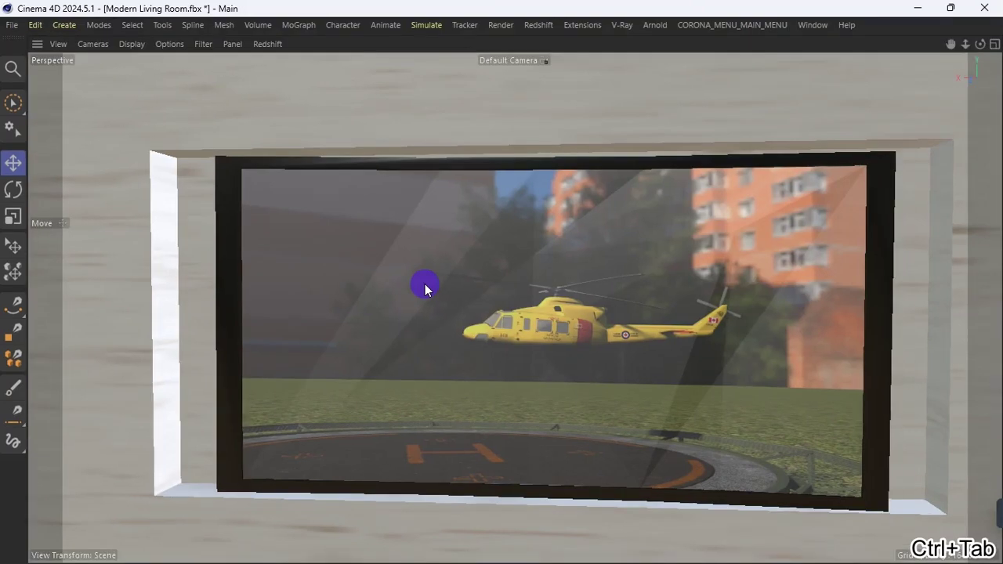
key("ctrl+Tab")
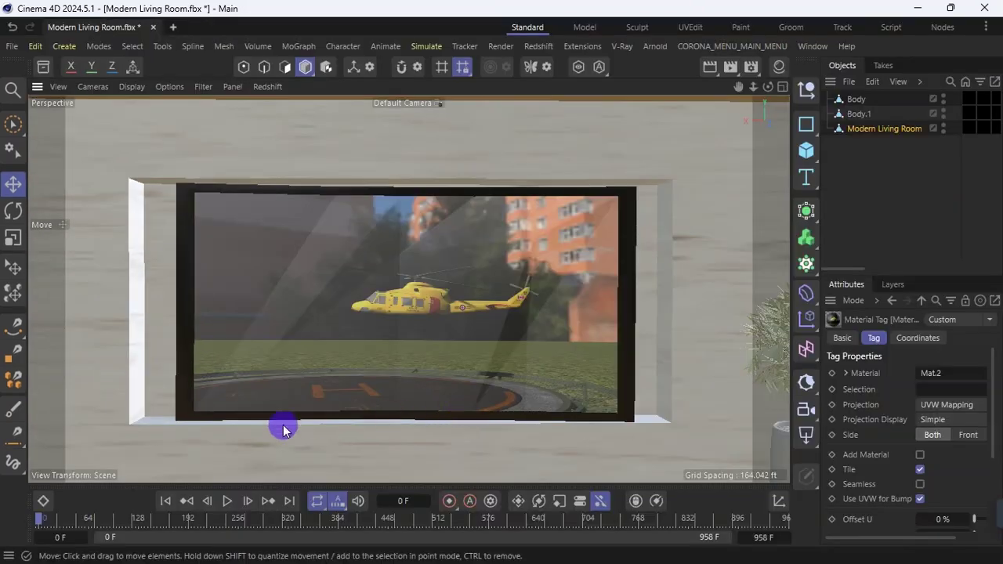
- Play the 958-frame timeline in the maximized viewport and examine the helicopter footage on the TV from both sides and from below
left_click(228, 502)
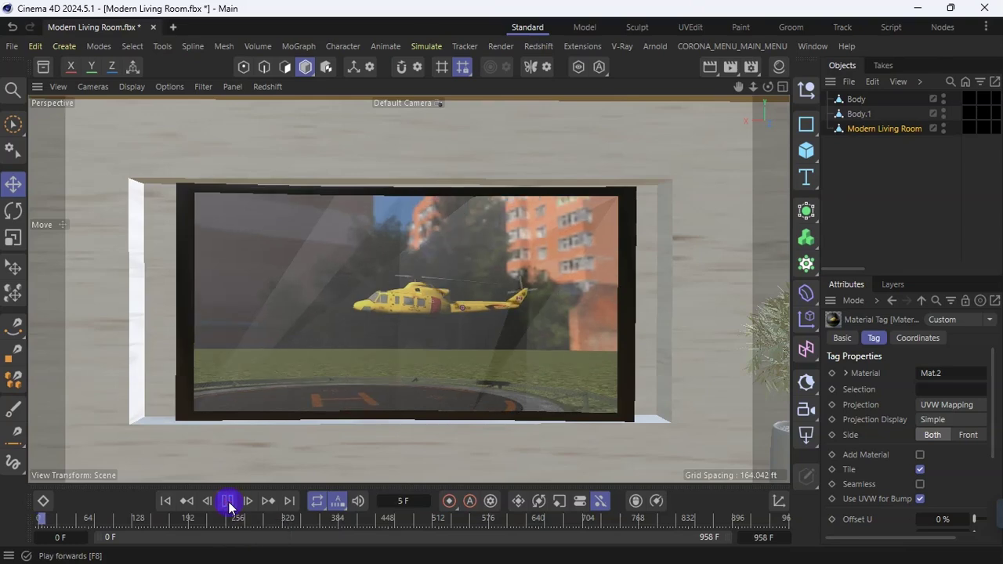
key("ctrl+Tab")
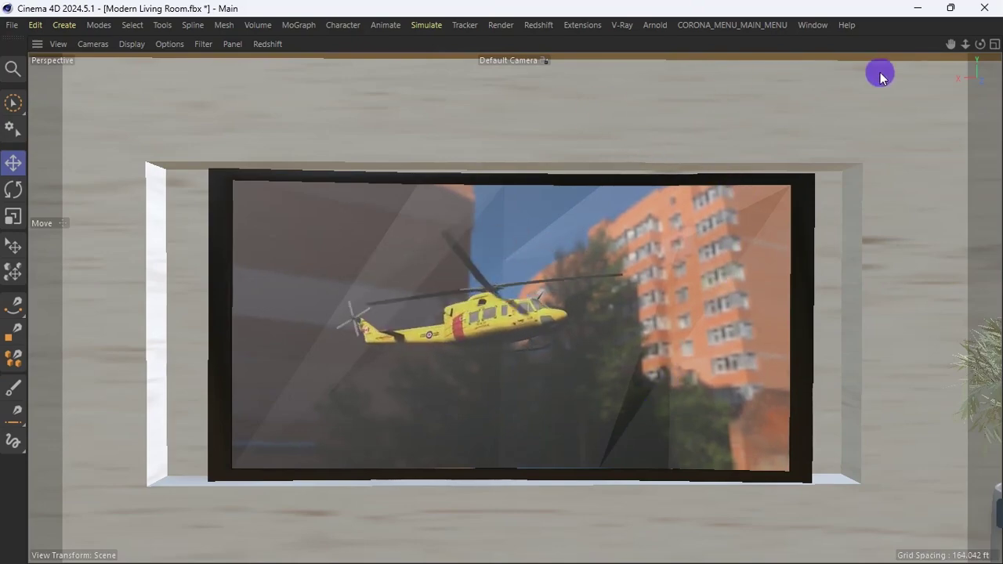
mouse_move(979, 44)
left_mouse_down()
mouse_move(999, 73)
mouse_move(979, 50)
left_mouse_up()
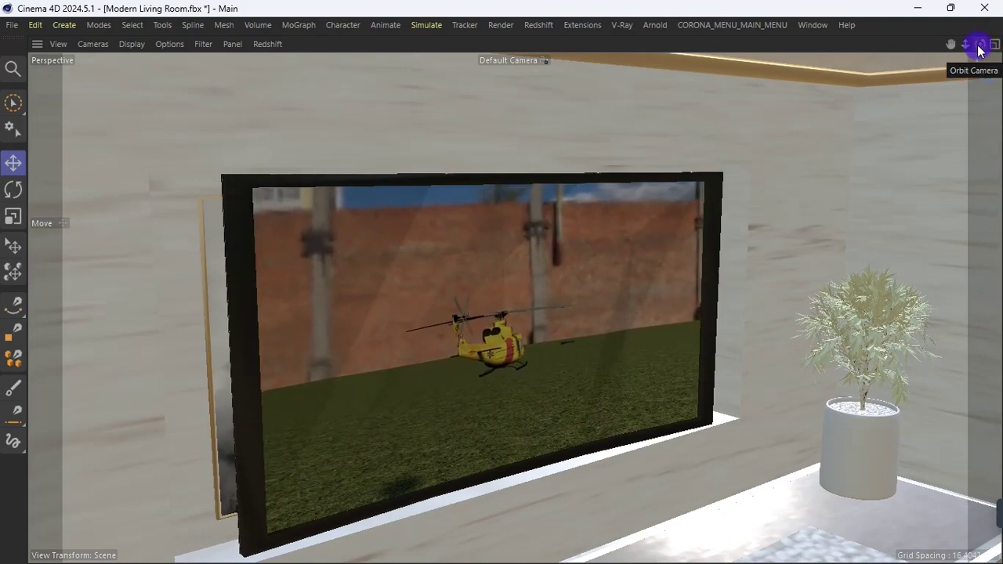
left_click_drag(980, 43, 880, 33)
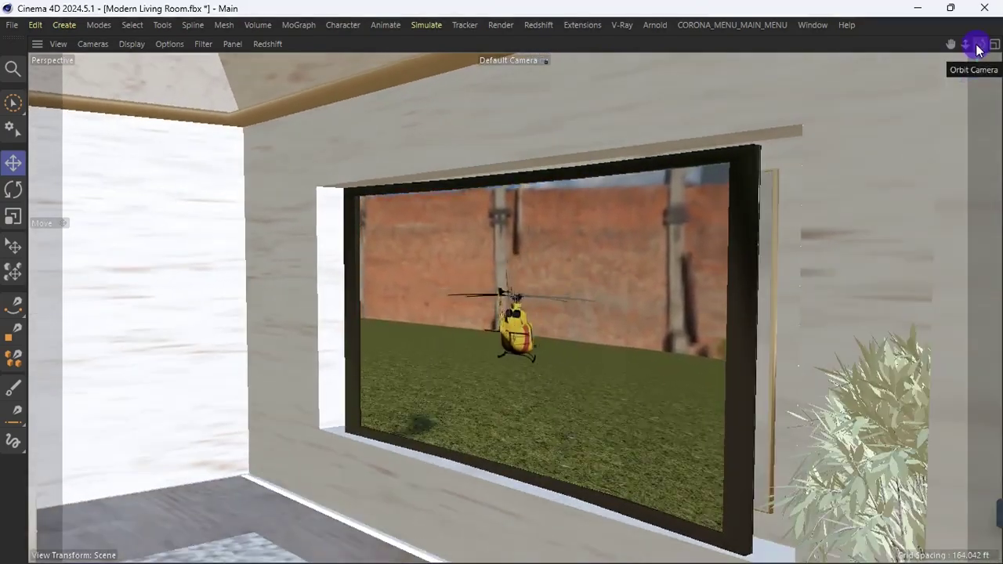
left_click_drag(979, 49, 933, 50)
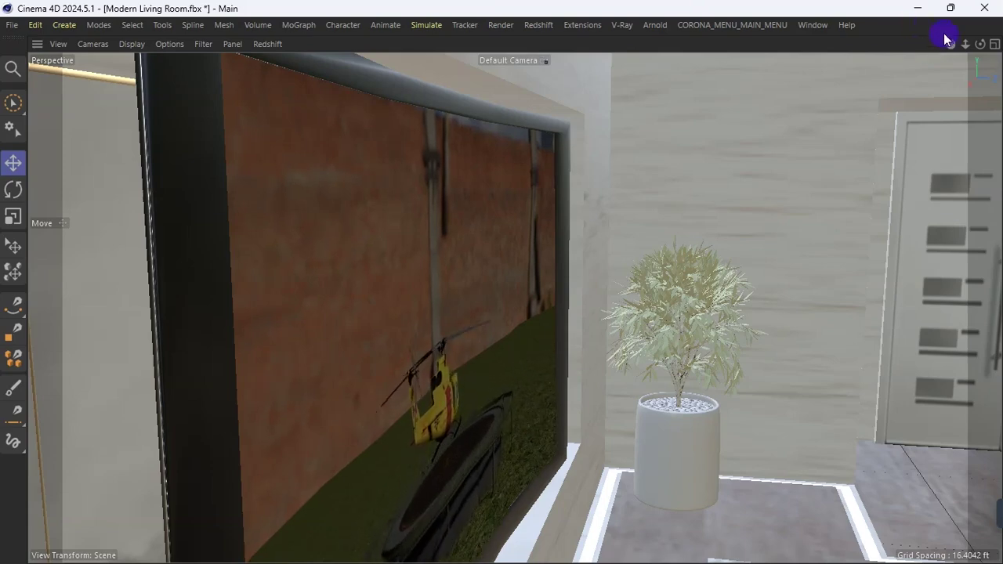
left_click_drag(982, 47, 896, 108)
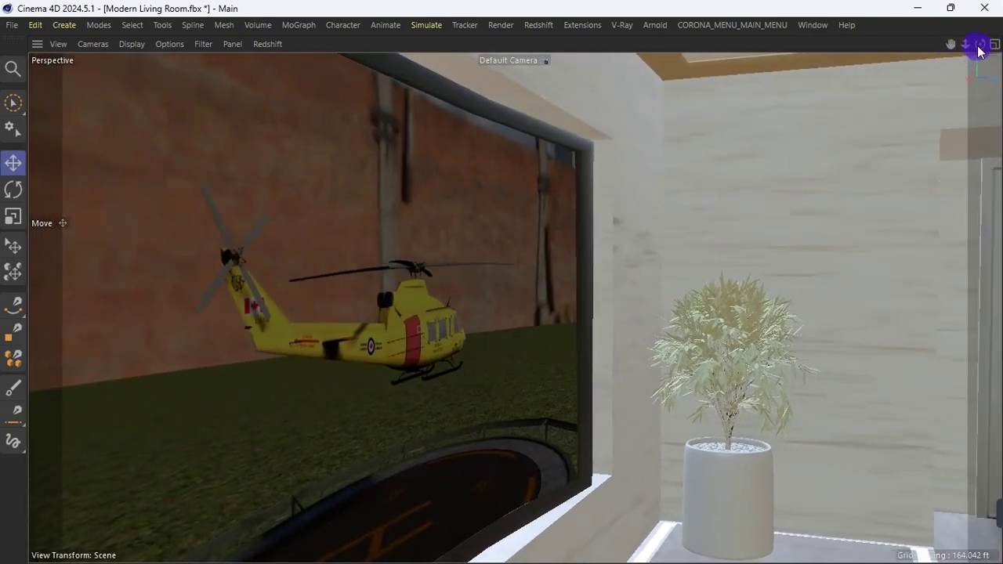
left_click_drag(979, 45, 991, 20)
left_click_drag(514, 307, 950, 45)
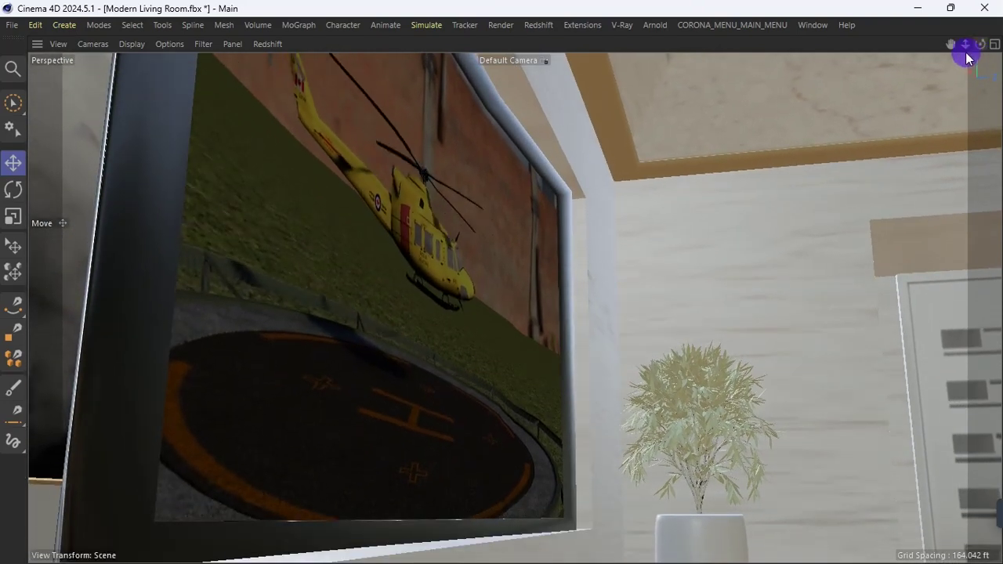
mouse_move(980, 44)
left_mouse_down()
mouse_move(969, 52)
mouse_move(978, 50)
left_mouse_up()
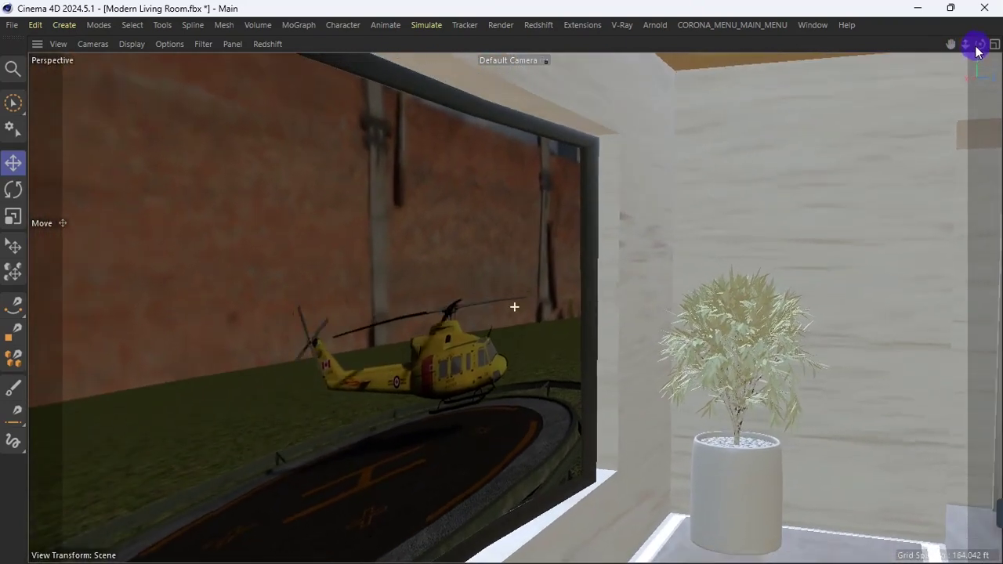
- Watch the airliner and green-smoke footage on the TV from the front and from both sides, near and far
scroll(896, 126, "down", 1)
scroll(896, 120, "down", 1)
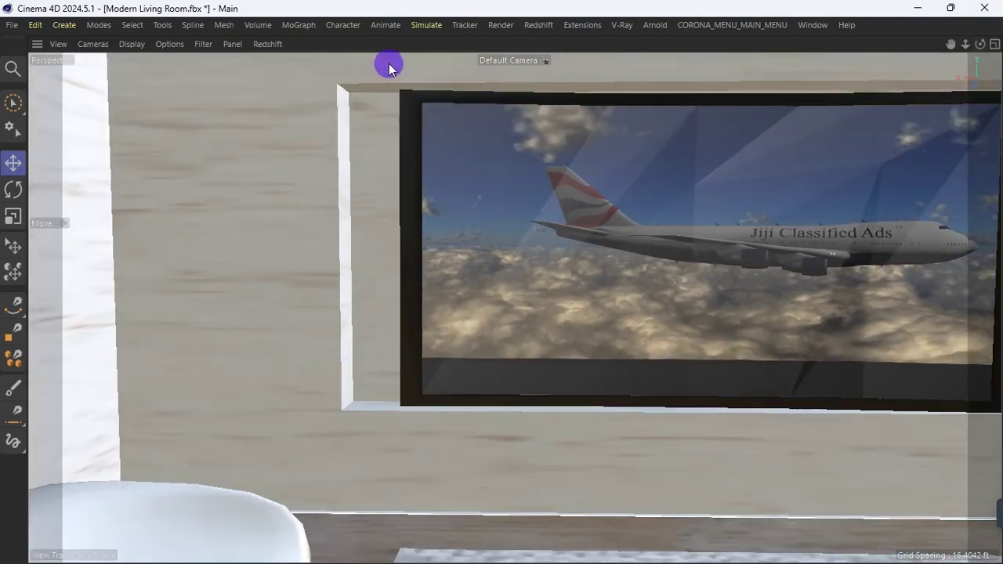
scroll(392, 68, "up", 1)
left_click_drag(408, 86, 569, 99, "alt")
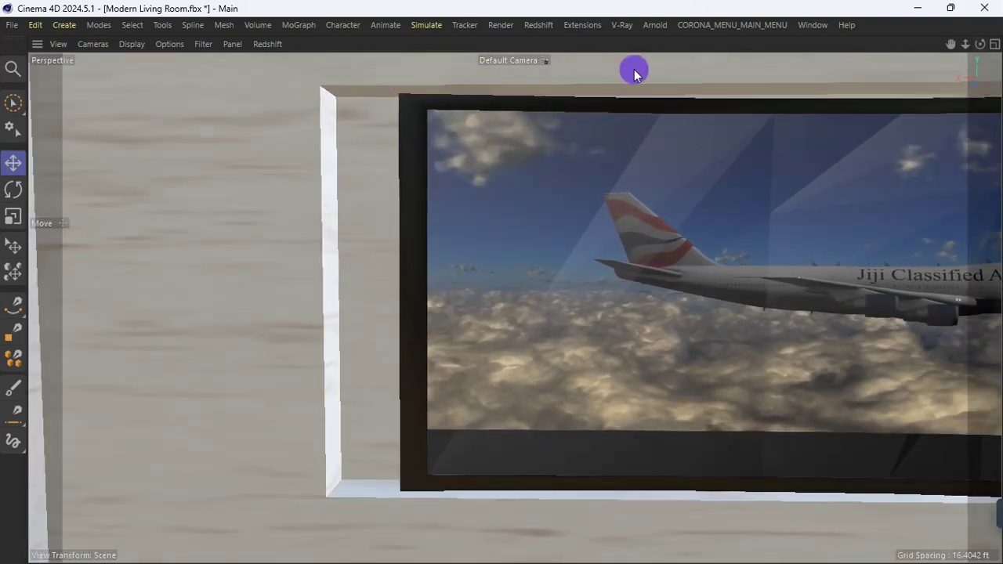
left_click_drag(979, 43, 926, 61)
scroll(161, 289, "down", 3)
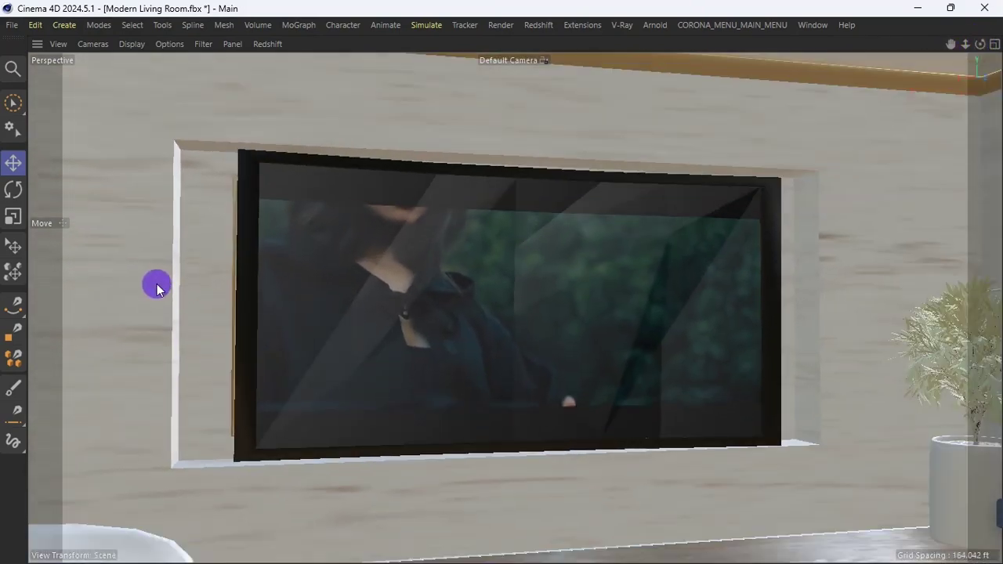
left_click_drag(980, 44, 915, 46)
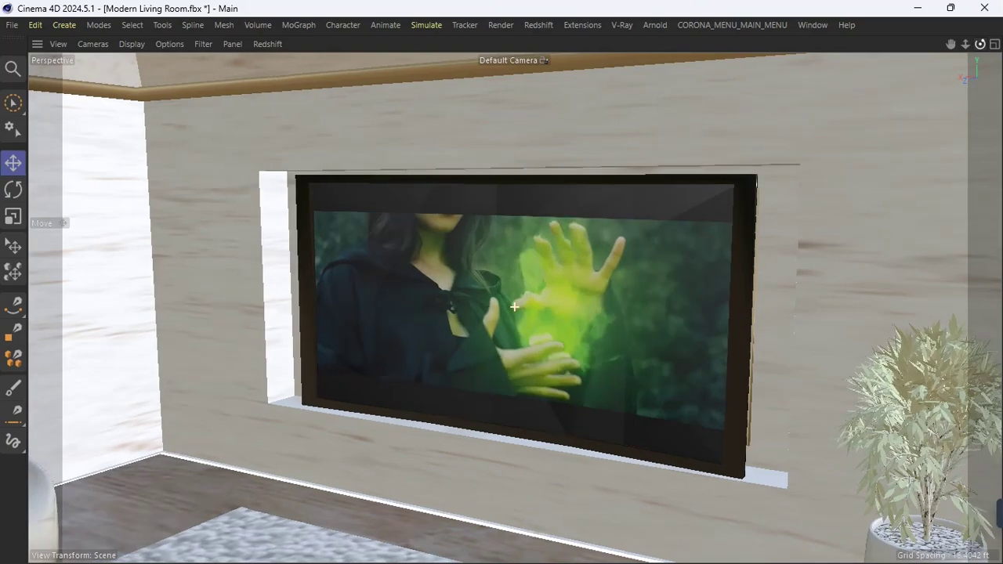
scroll(791, 396, "up", 4)
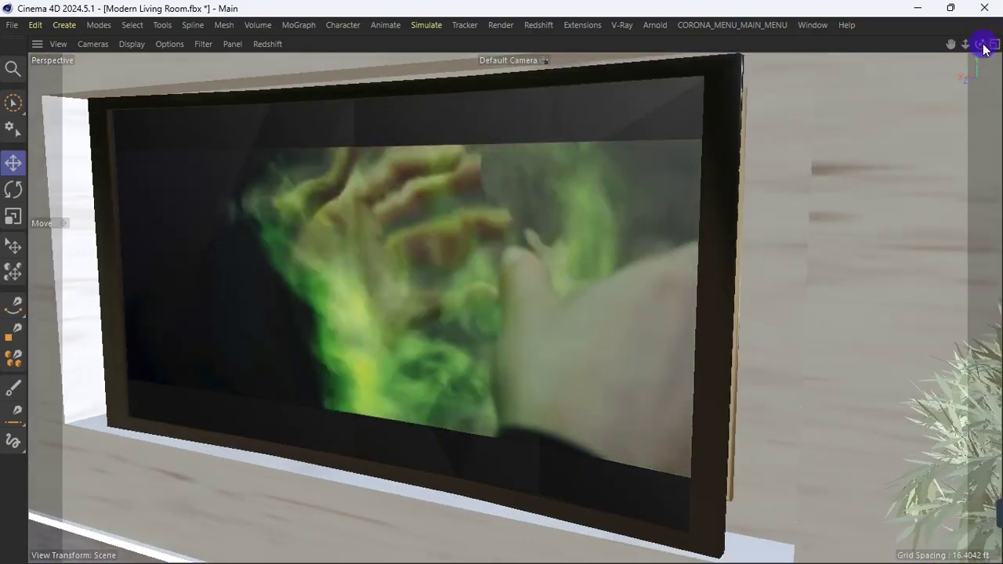
left_click_drag(982, 45, 903, 249)
scroll(918, 181, "down", 1)
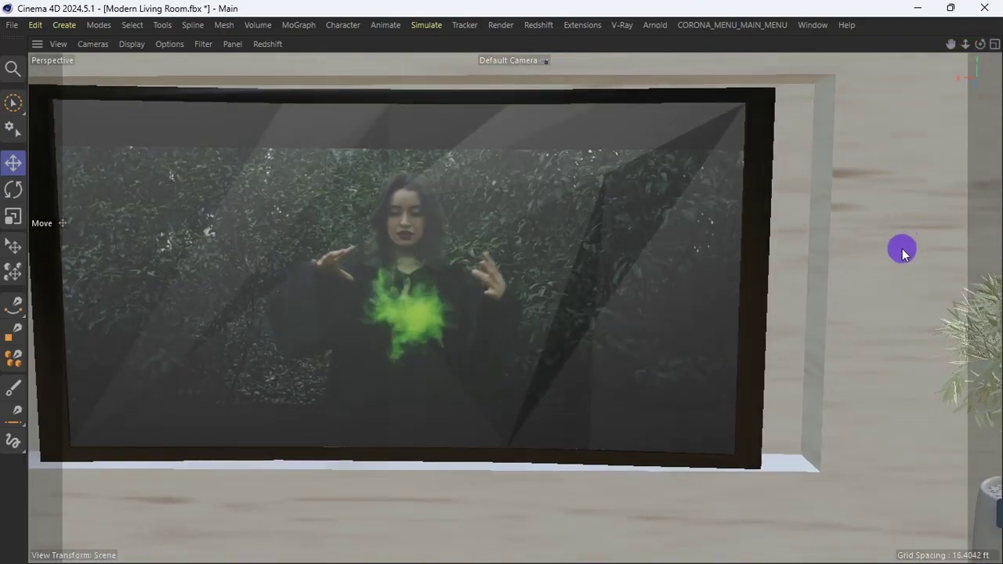
scroll(909, 278, "down", 1)
left_click_drag(980, 44, 917, 61)
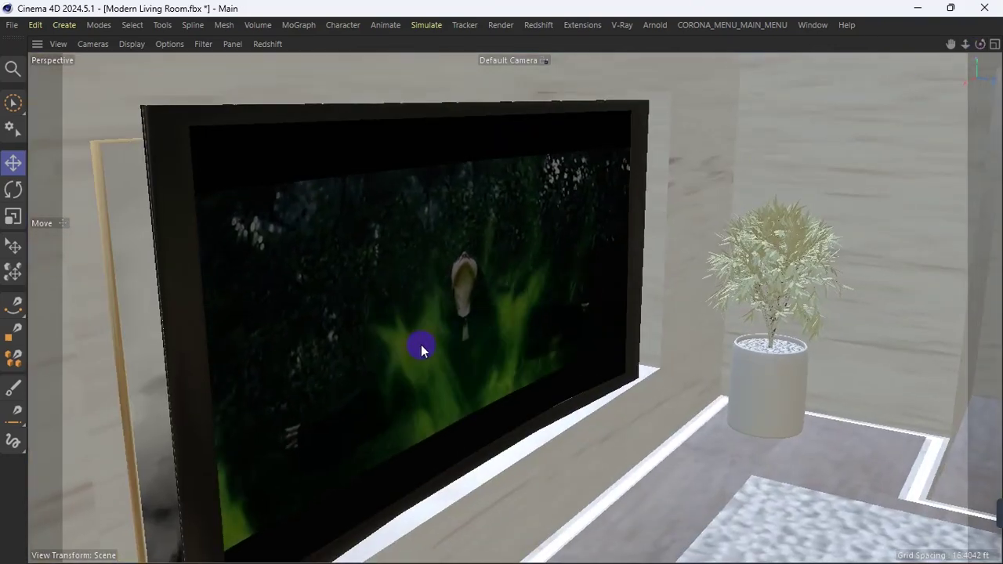
scroll(406, 350, "up", 1)
scroll(406, 349, "up", 1)
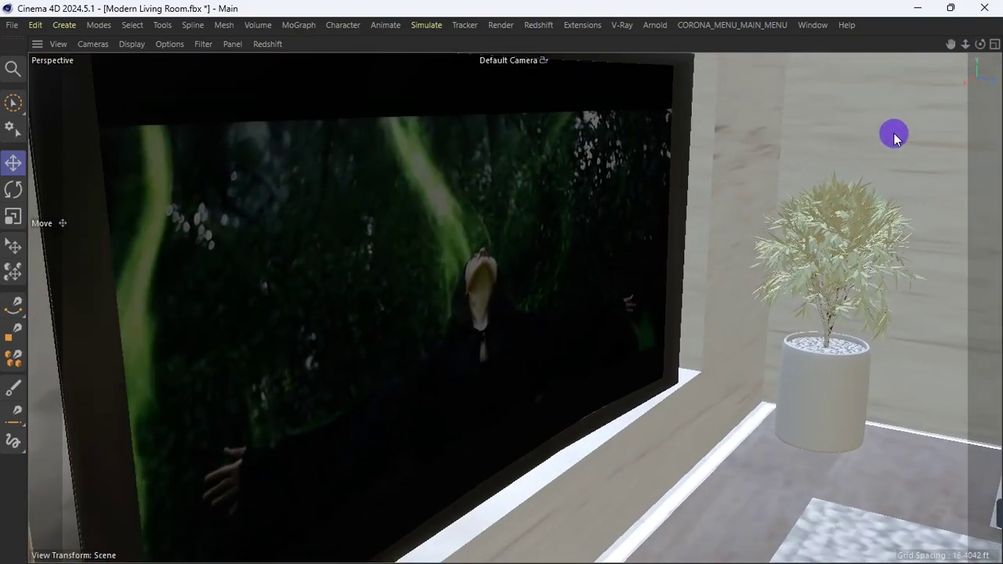
mouse_move(982, 49)
left_mouse_down()
mouse_move(969, 48)
mouse_move(990, 53)
left_mouse_up()
- View the playing TV within the whole living room, and return to a close frontal view of its screen
left_click_drag(514, 306, 469, 290, "alt")
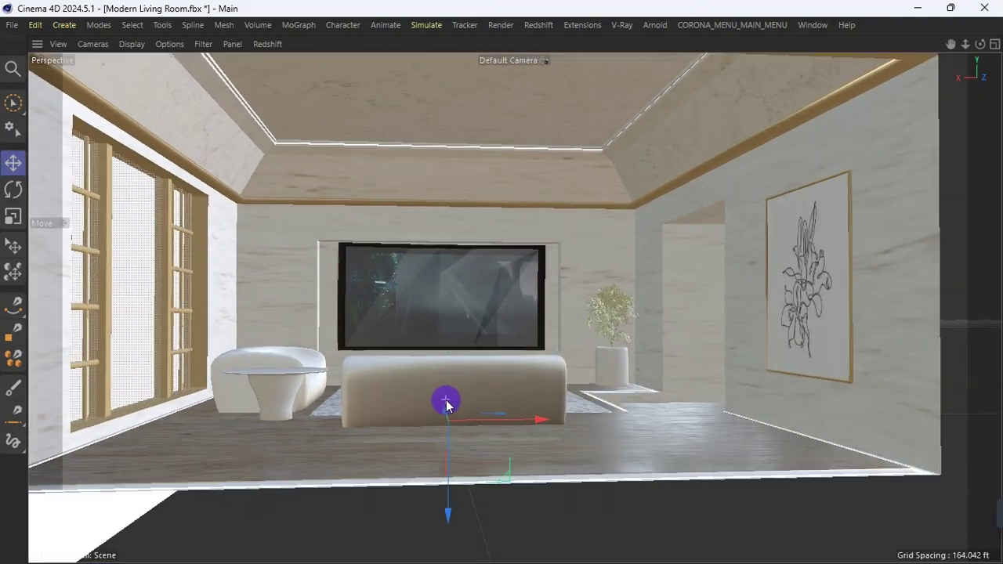
scroll(203, 356, "up", 4)
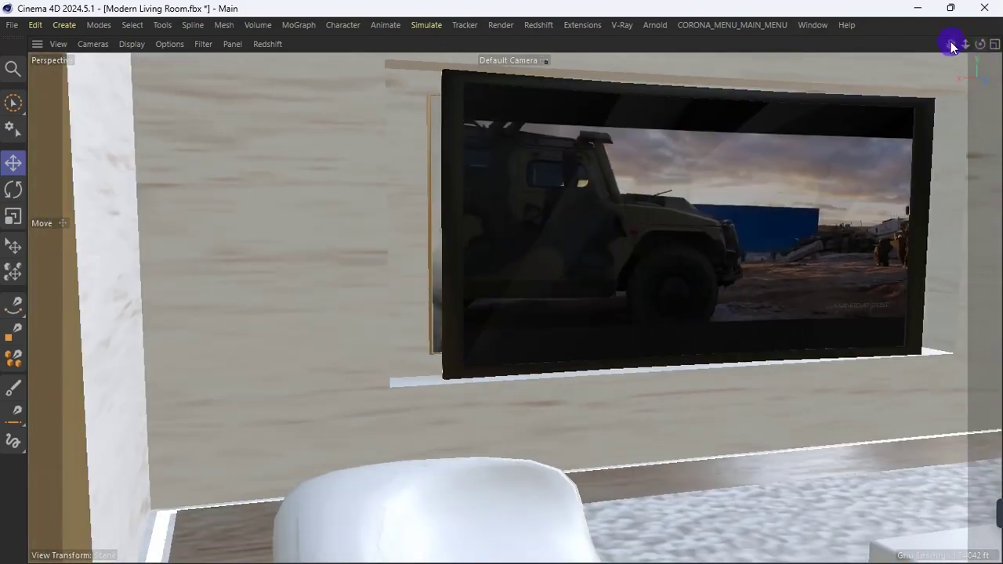
left_click_drag(951, 46, 706, 107)
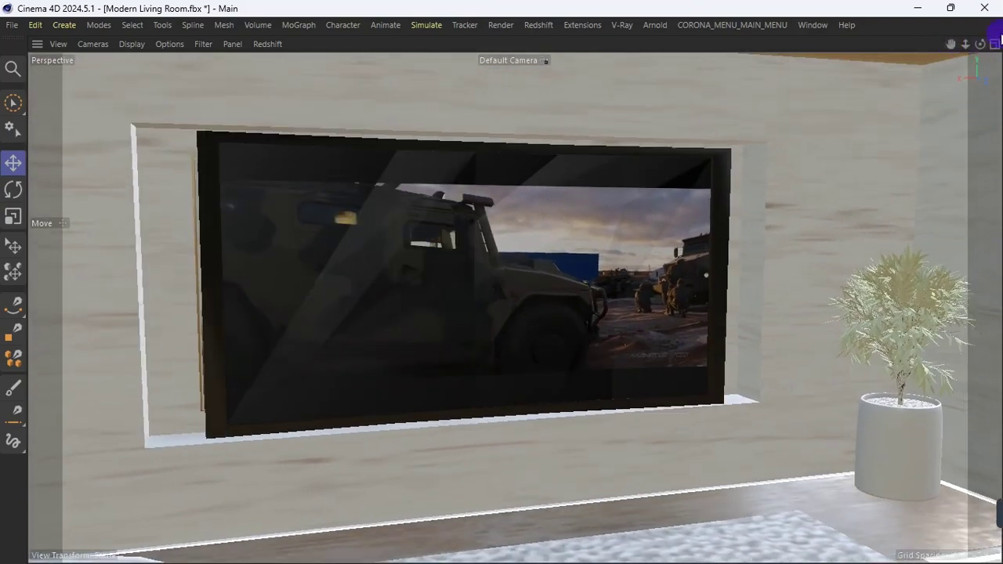
left_click_drag(980, 46, 1002, 45)
left_click_drag(941, 50, 968, 79)
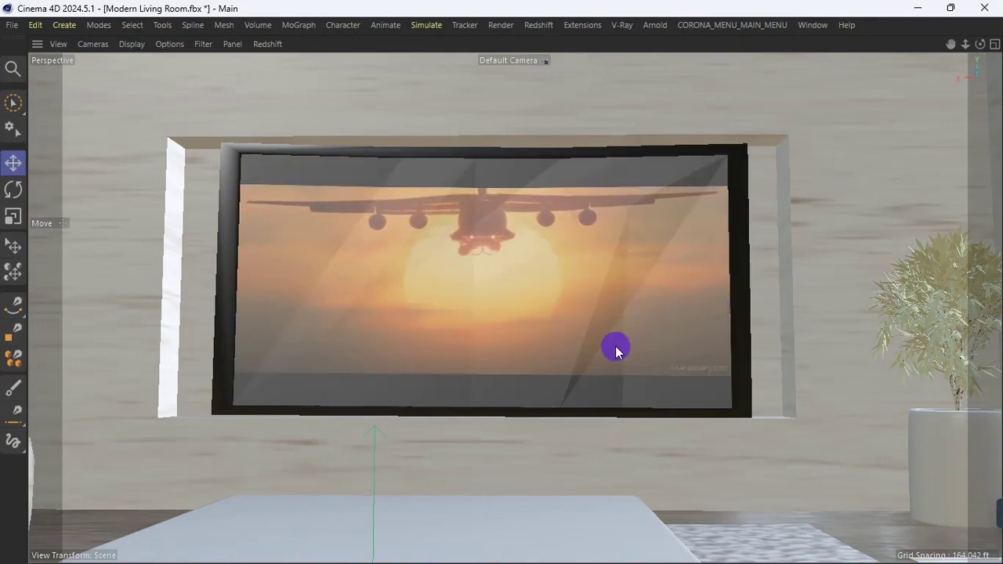
- Examine the airliner and green-smoke footage on the TV in frontal close-up, until the picture fills the viewport
scroll(246, 102, "up", 3)
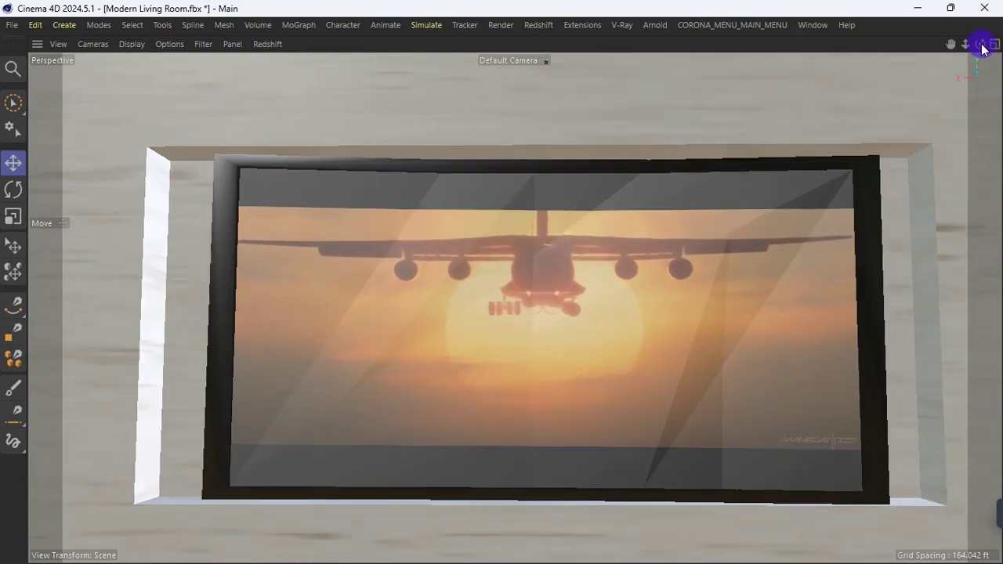
left_click_drag(981, 44, 994, 53)
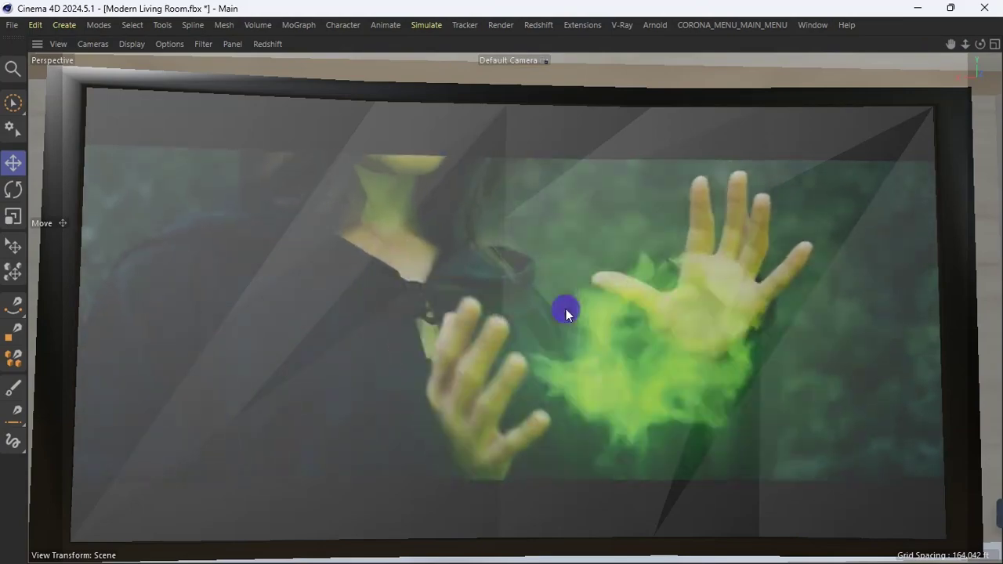
scroll(307, 305, "down", 2)
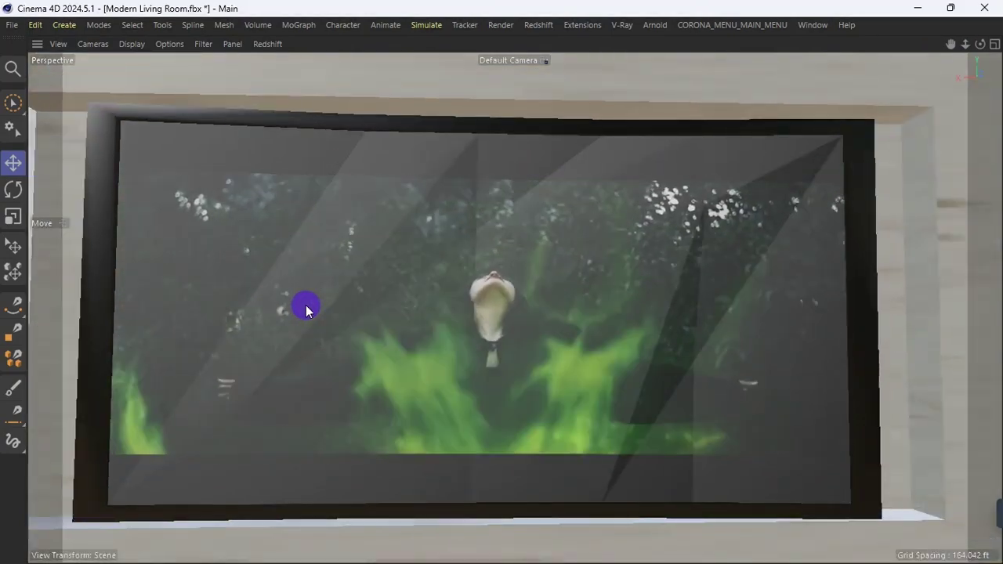
scroll(614, 271, "up", 4)
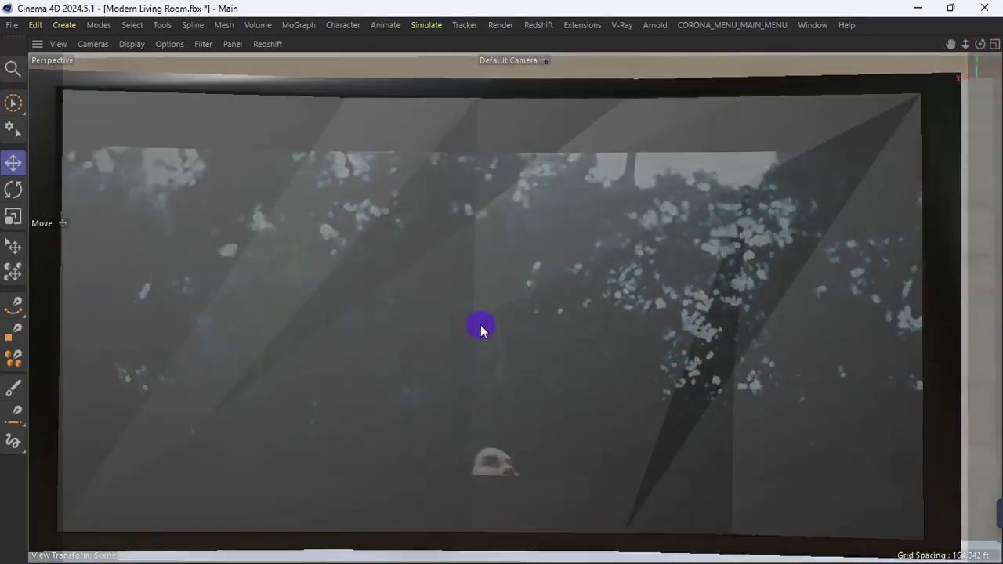
scroll(561, 293, "up", 1)
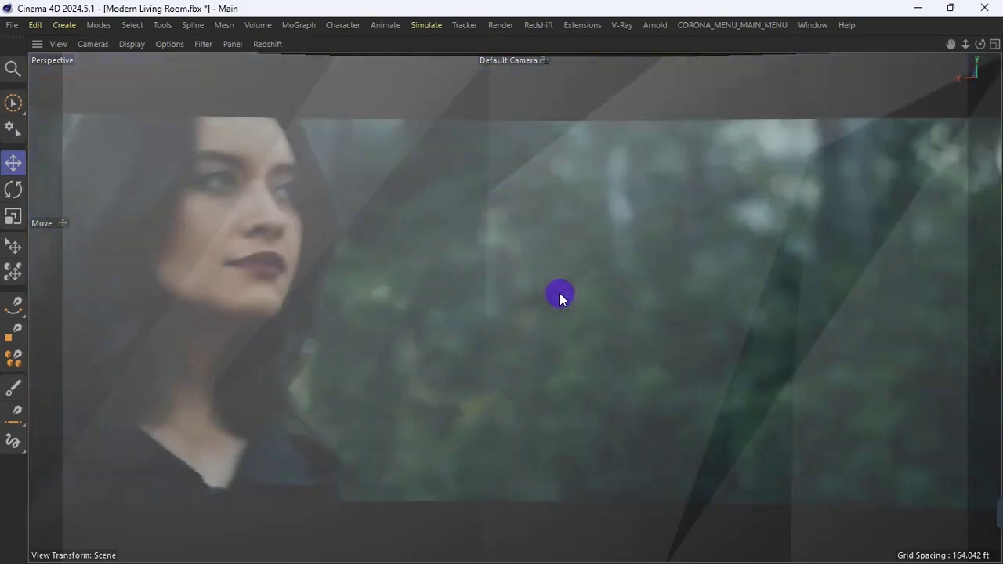
- Restore the full interface, switch to the Model layout, and maximize the viewport again with the whole TV in view
key("ctrl+Tab")
scroll(475, 293, "down", 2)
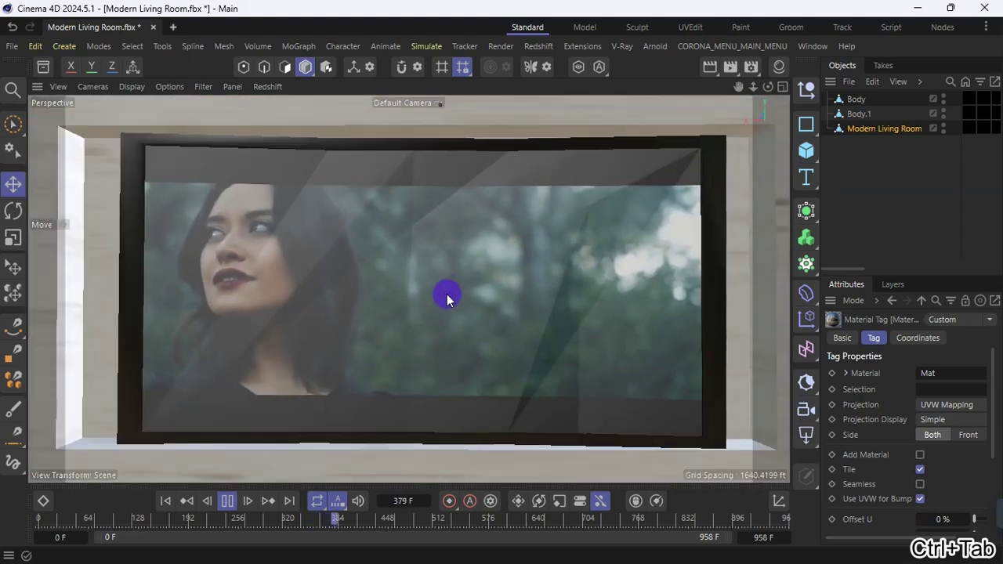
scroll(446, 296, "down", 2)
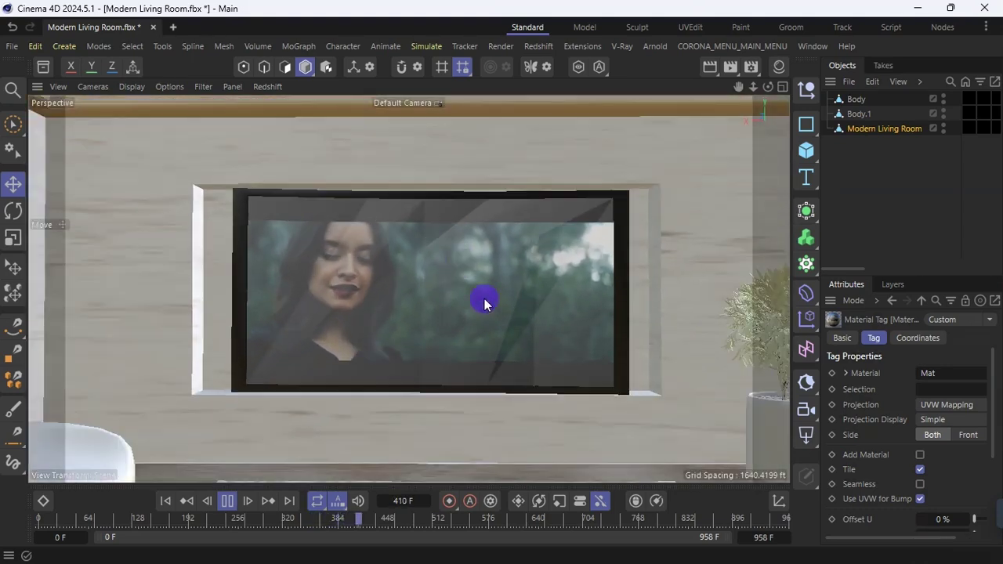
left_click(586, 29)
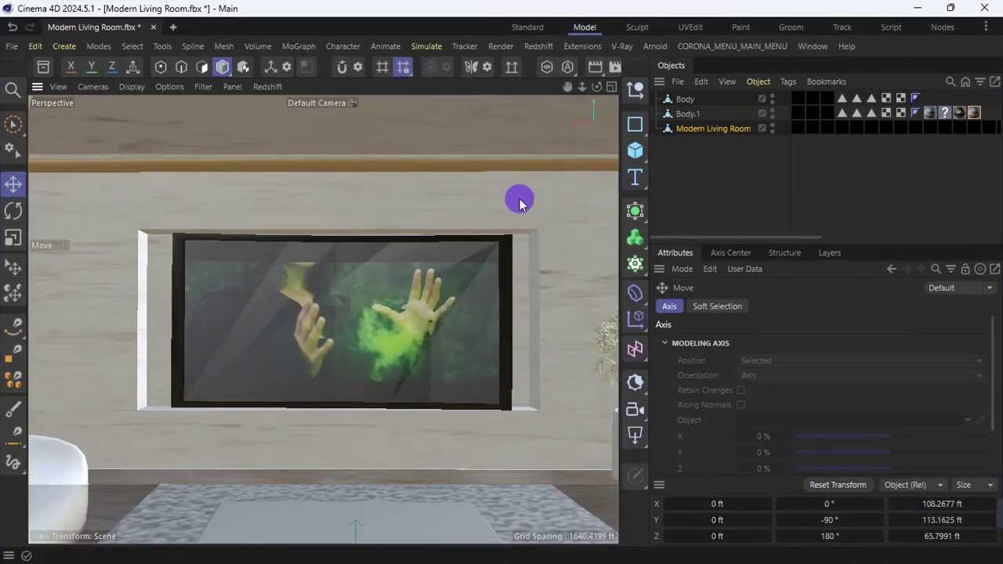
key("ctrl+Tab")
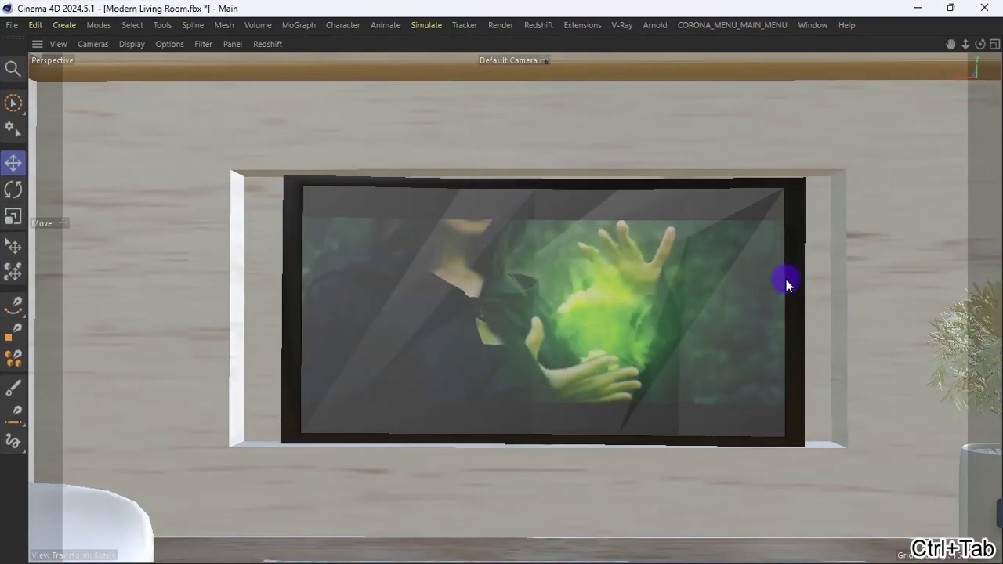
- Inspect the playing TV screen up close, and pull back to view it within the whole living room
scroll(820, 336, "up", 1)
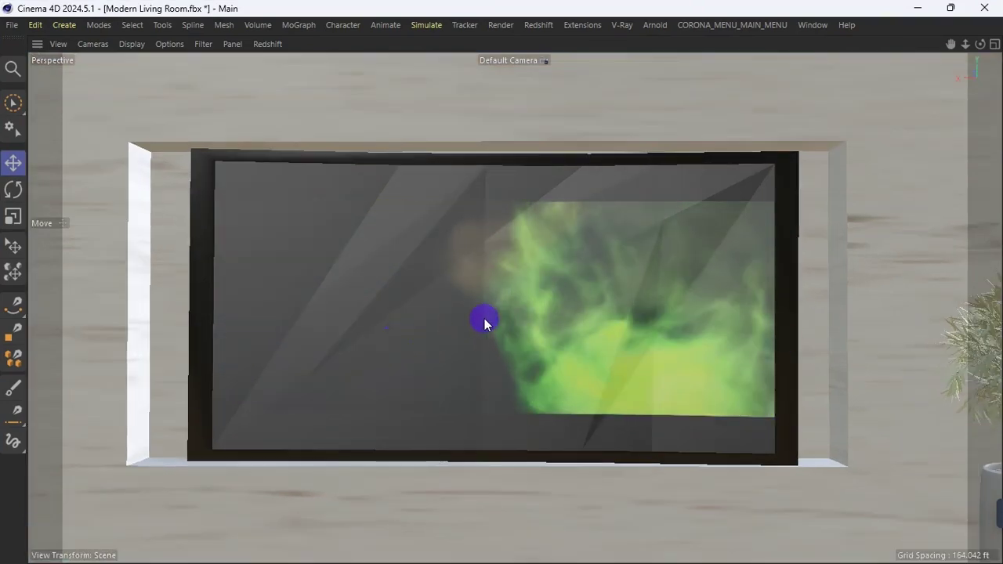
scroll(480, 320, "up", 4)
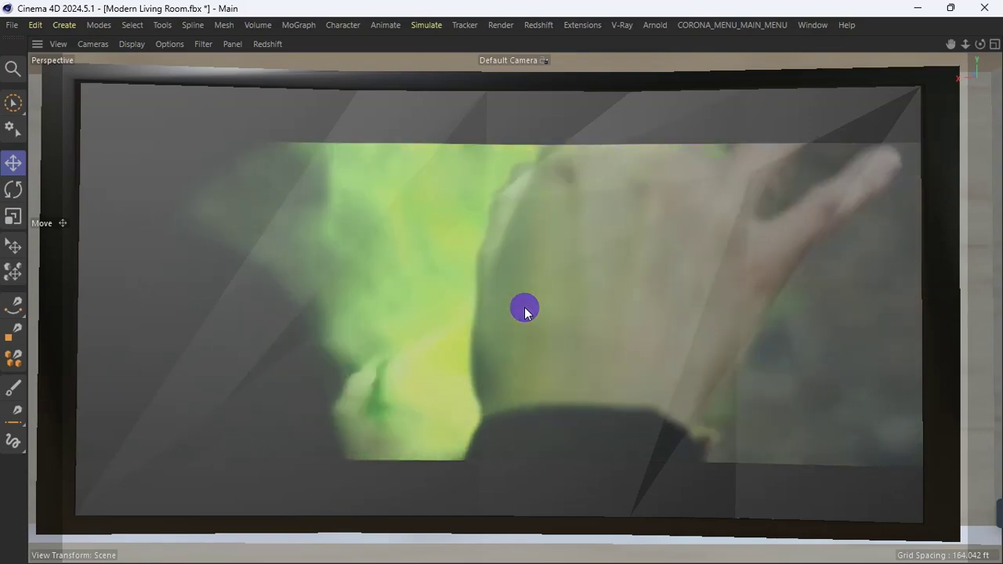
scroll(468, 308, "down", 5)
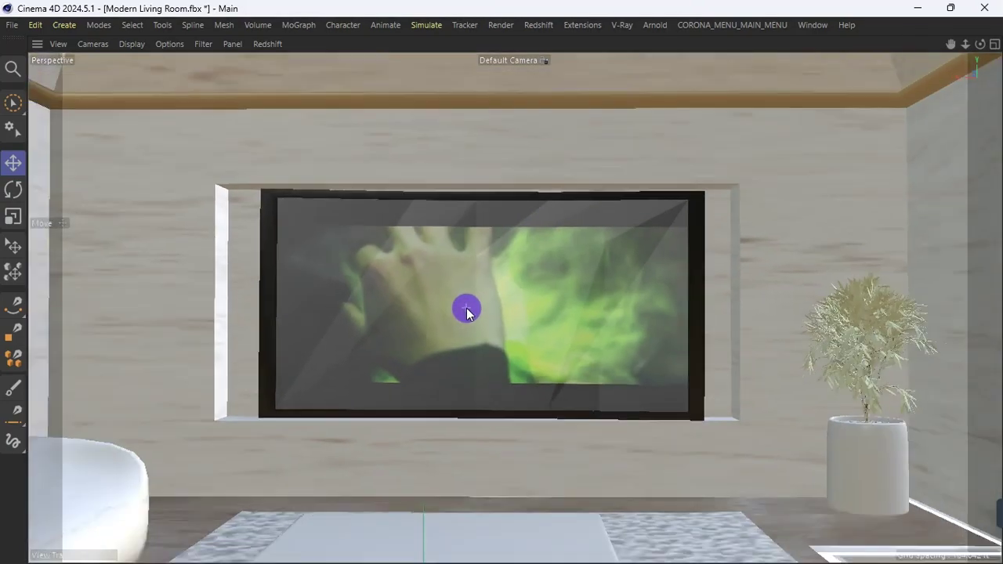
scroll(467, 311, "down", 8)
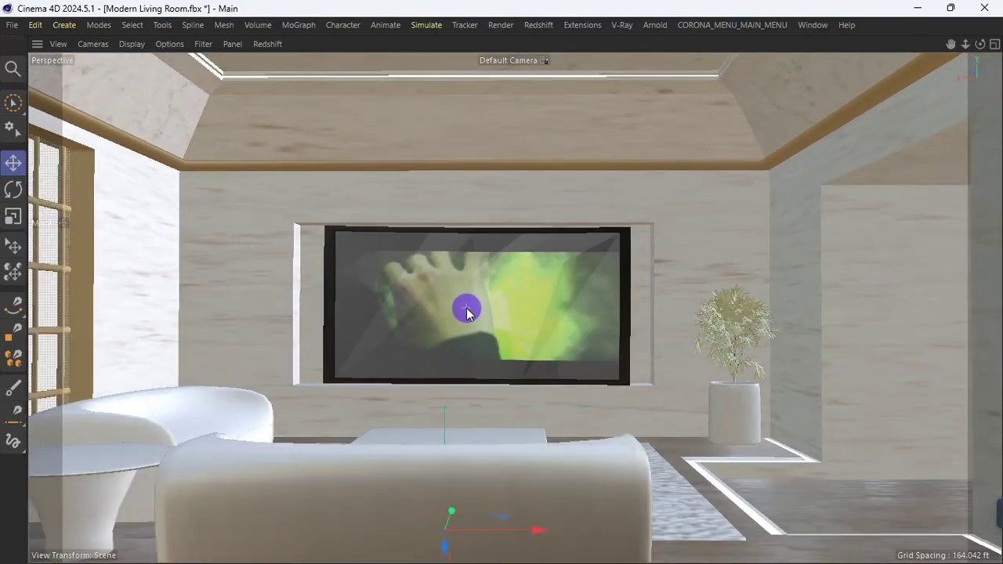
scroll(467, 305, "down", 3)
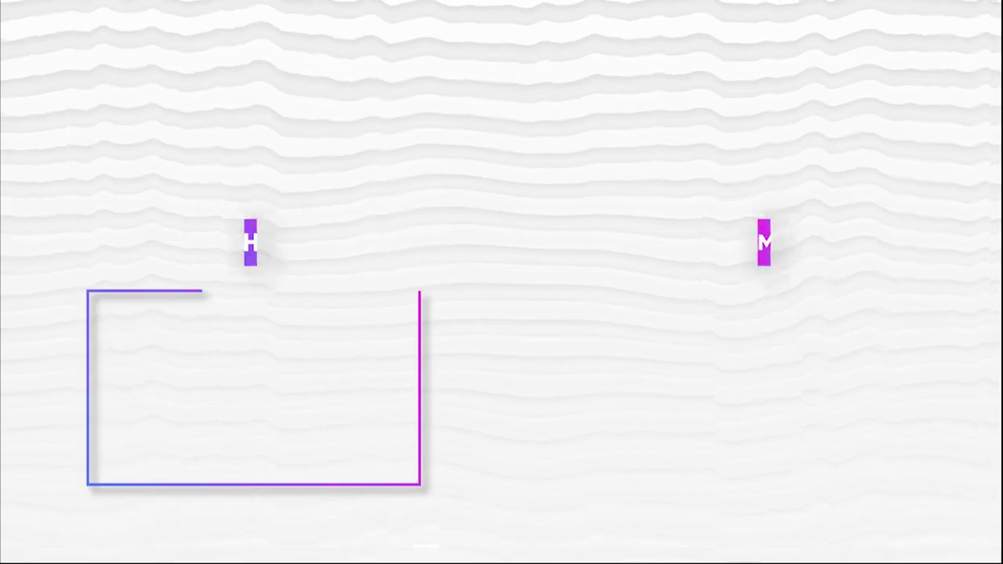